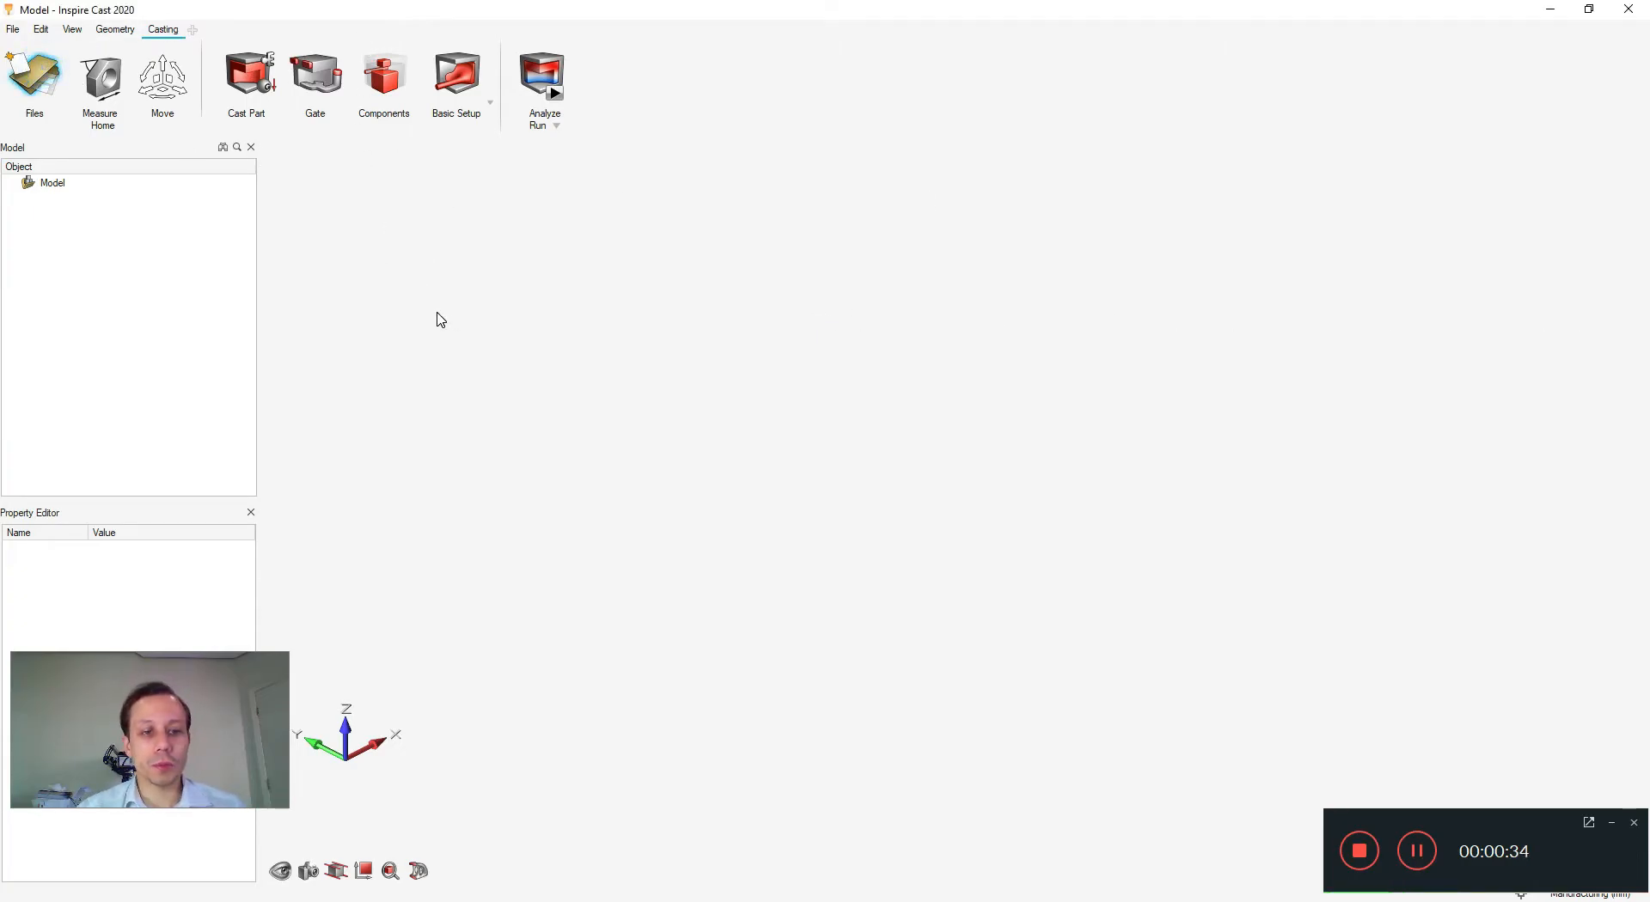
# - Open the Exercise7-gravity brake caliper model file from the Open File dialog
pyautogui.hotkey('ctrl', 'o')
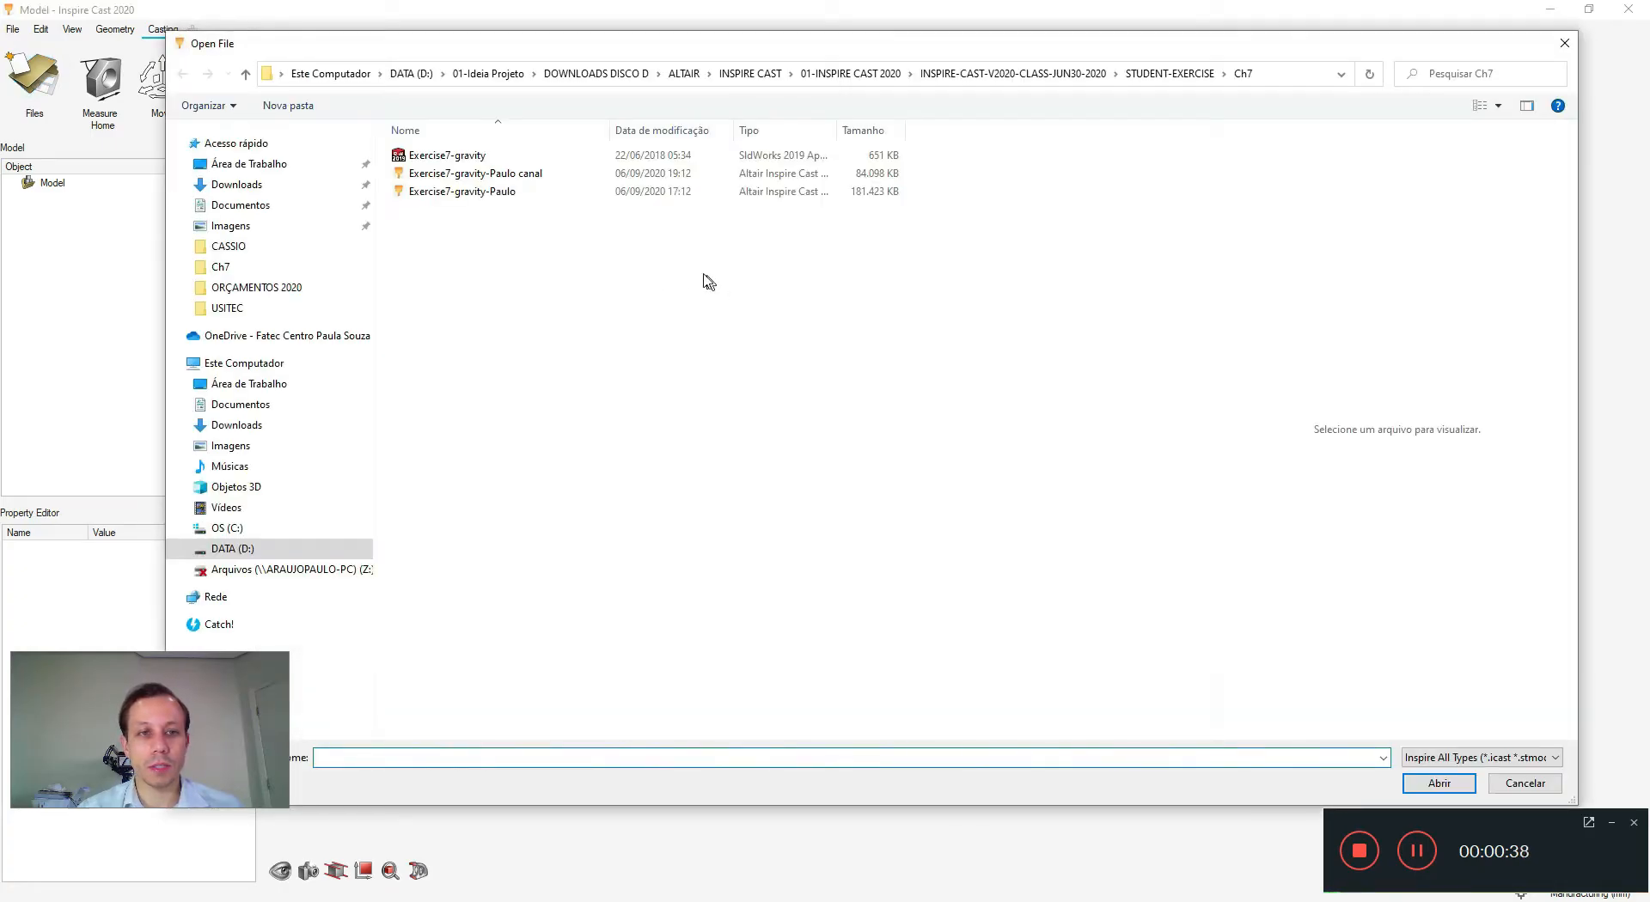
pyautogui.doubleClick(472, 171)
pyautogui.click(1613, 823)
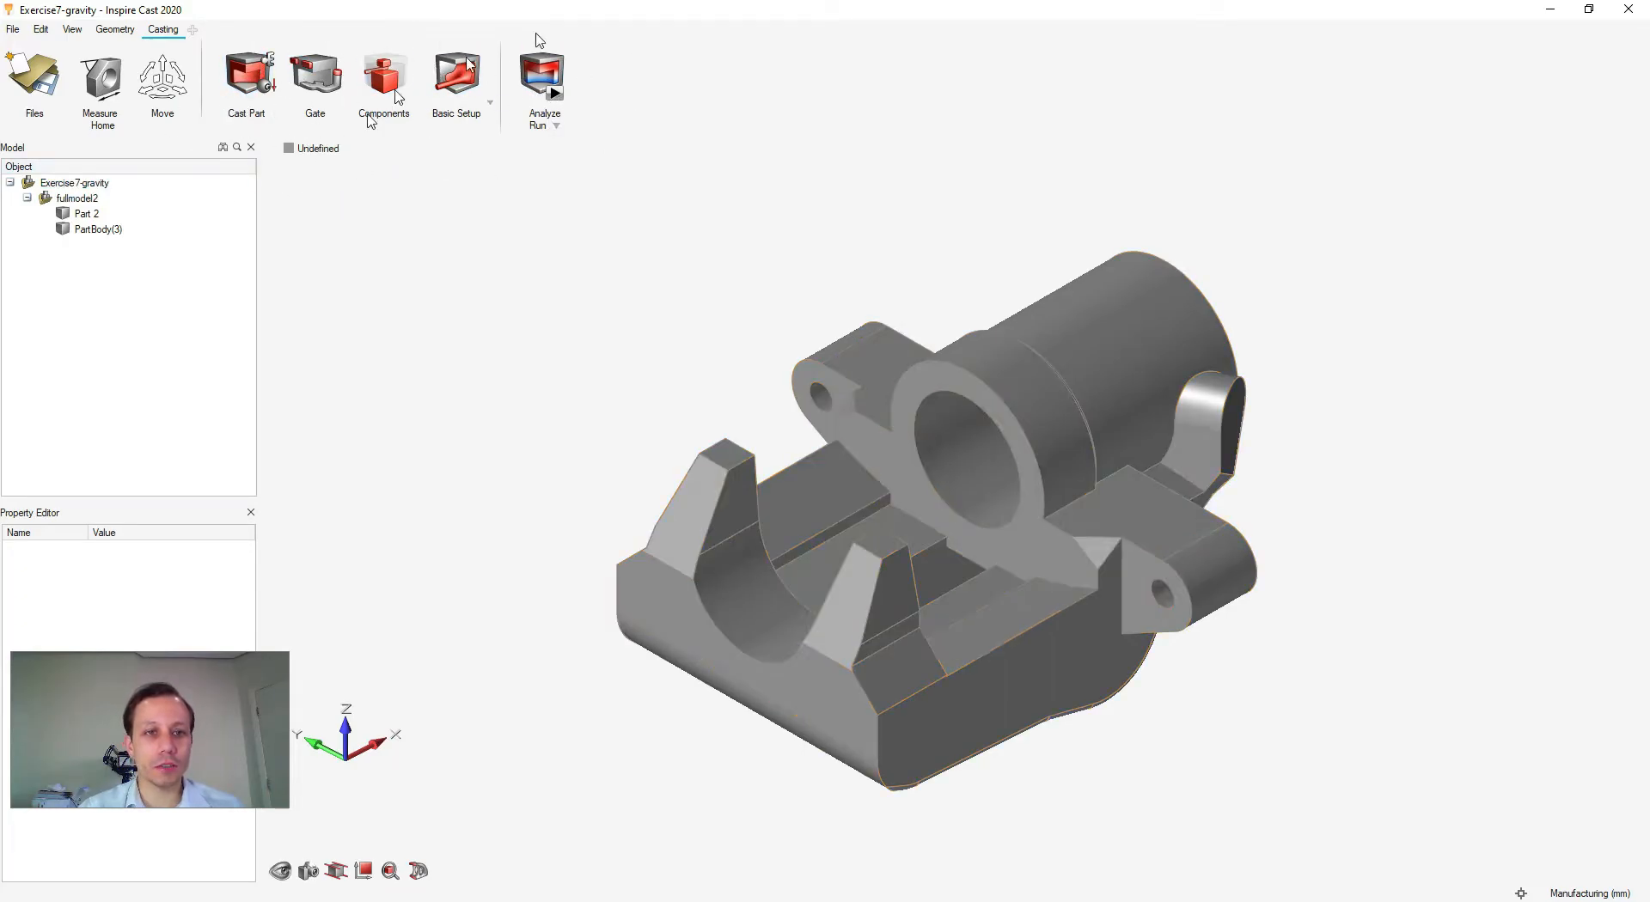
# - Make the caliper body a Steel cast part at 1601 C
pyautogui.click(248, 86)
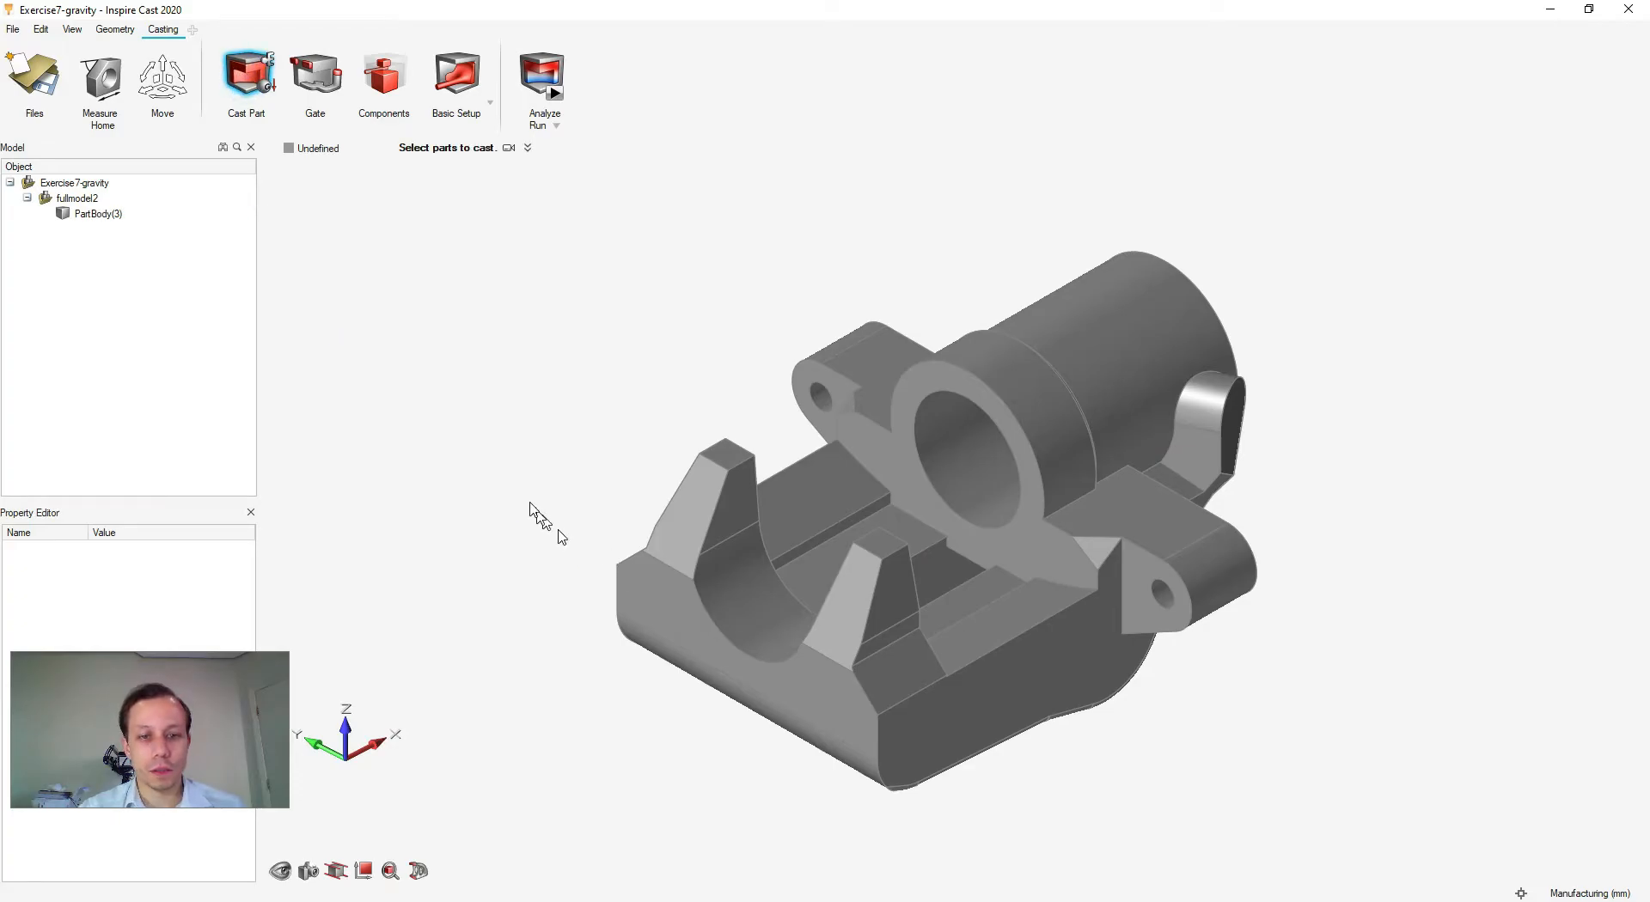
pyautogui.click(966, 463)
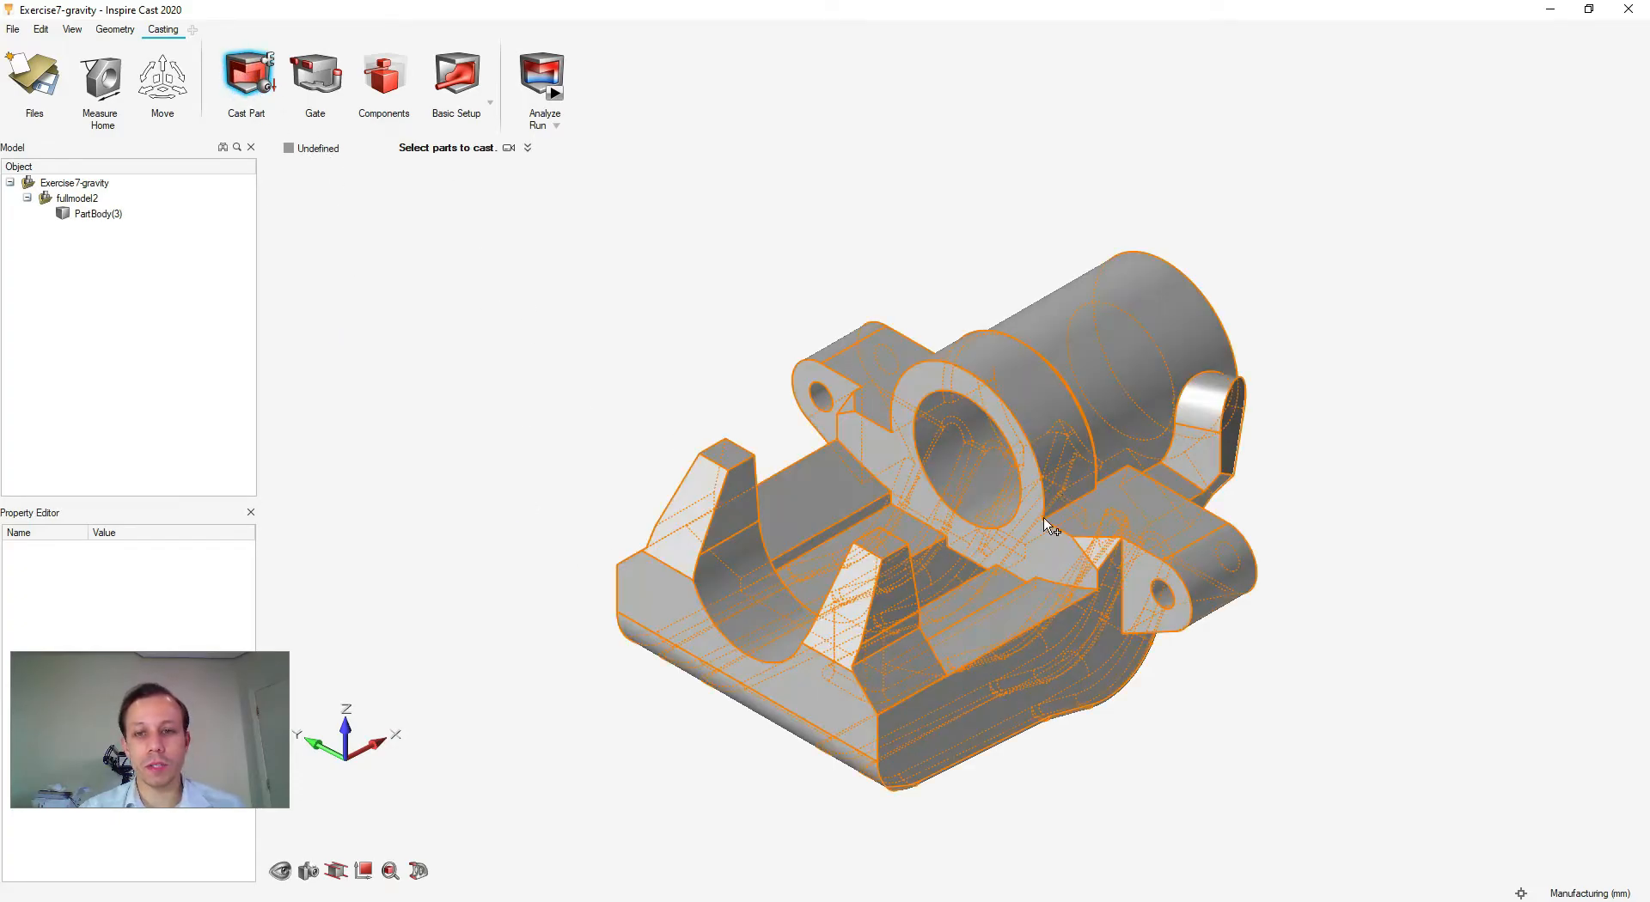
pyautogui.click(1125, 591)
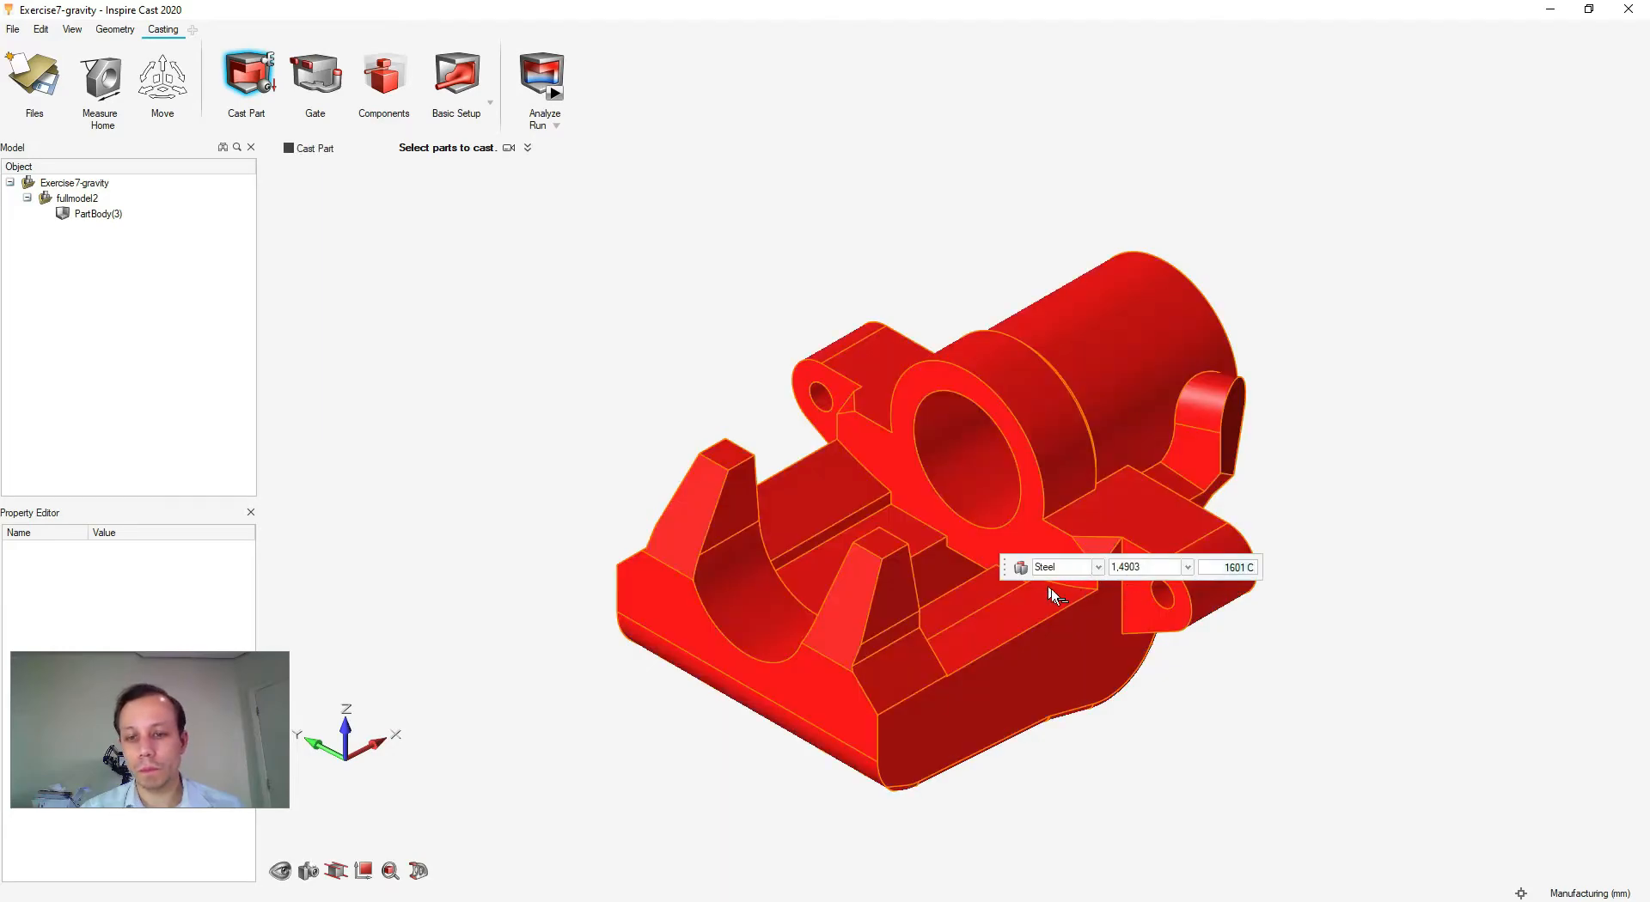
pyautogui.click(1304, 676)
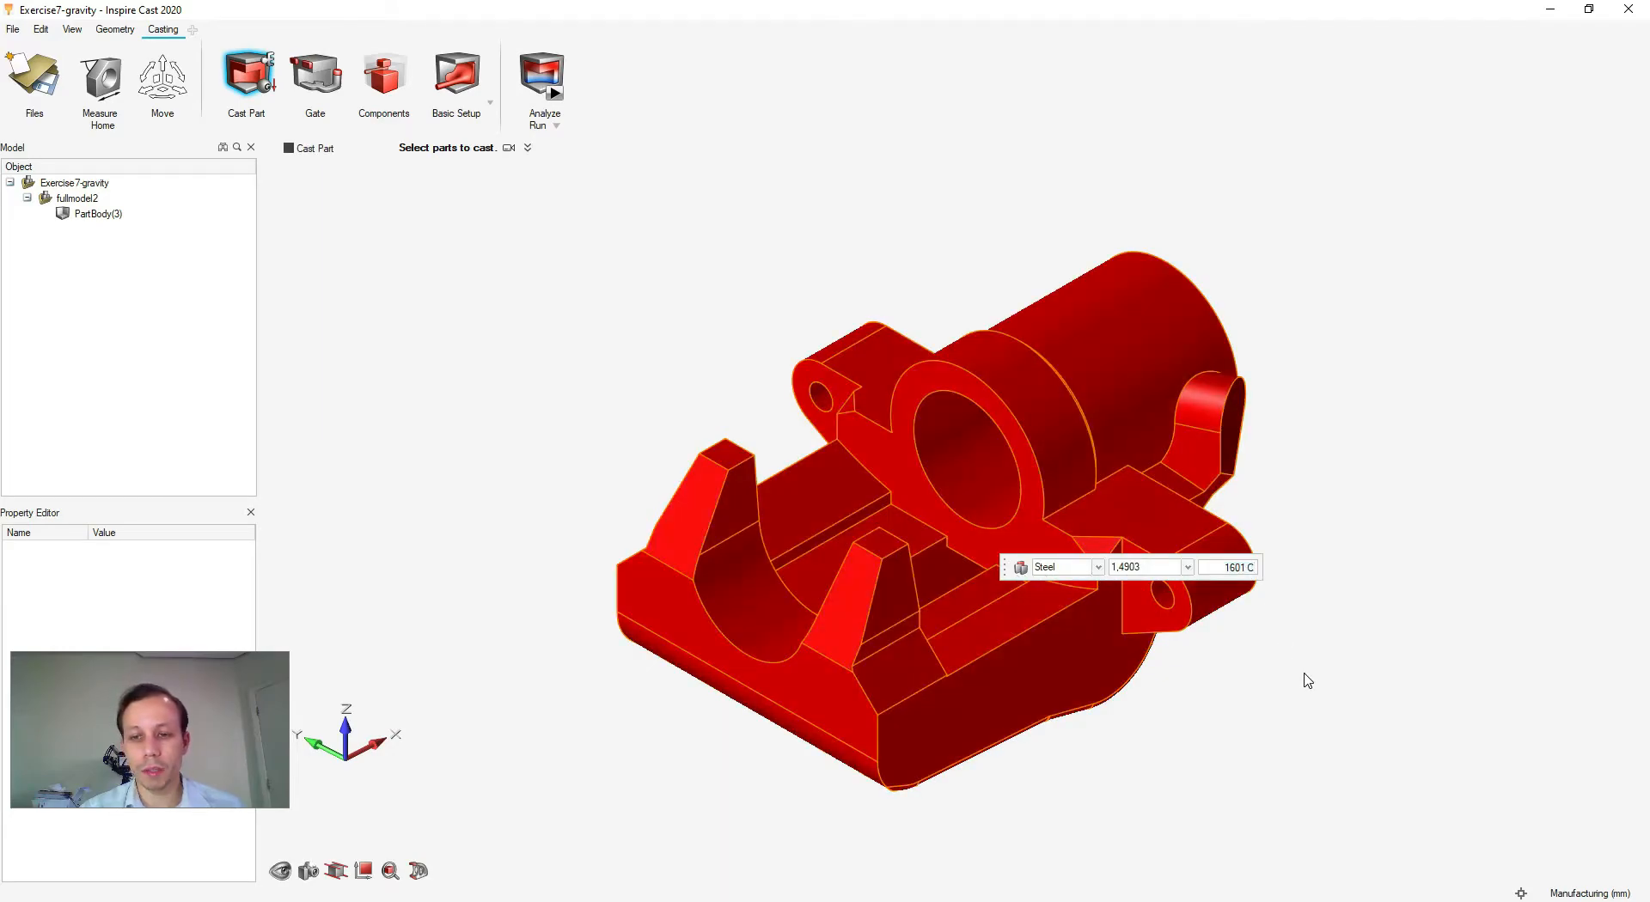
pyautogui.press('Escape')
# - Set gravity perpendicular to the cylinder's end face, then start creating a gate
pyautogui.click(276, 92)
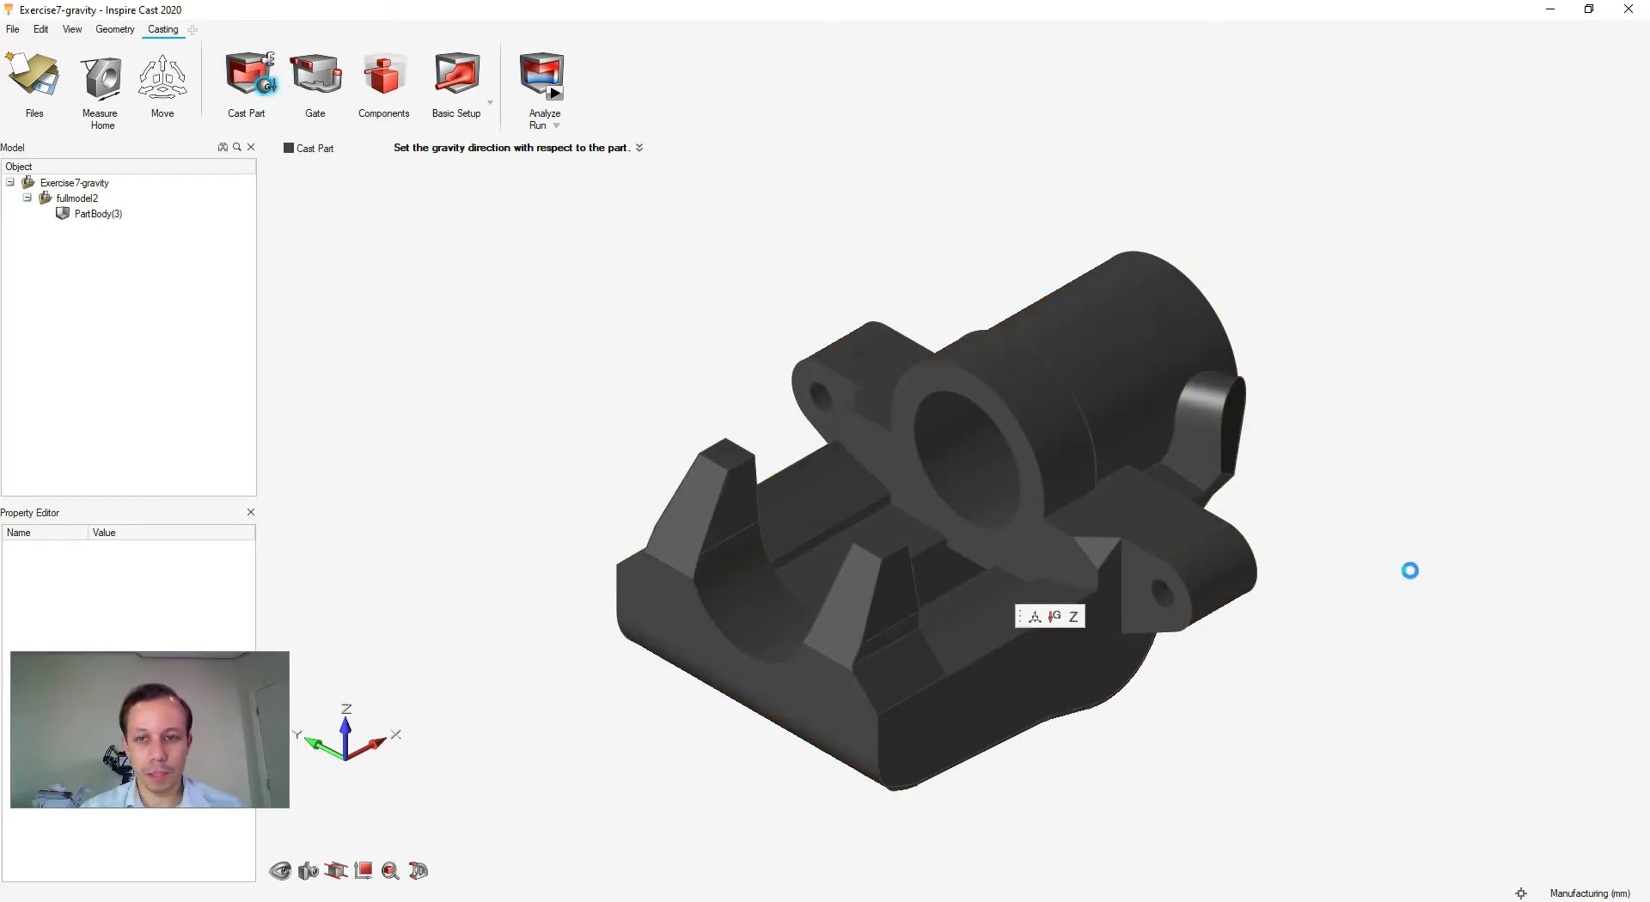
pyautogui.moveTo(1205, 685); pyautogui.dragTo(935, 676, button='middle')
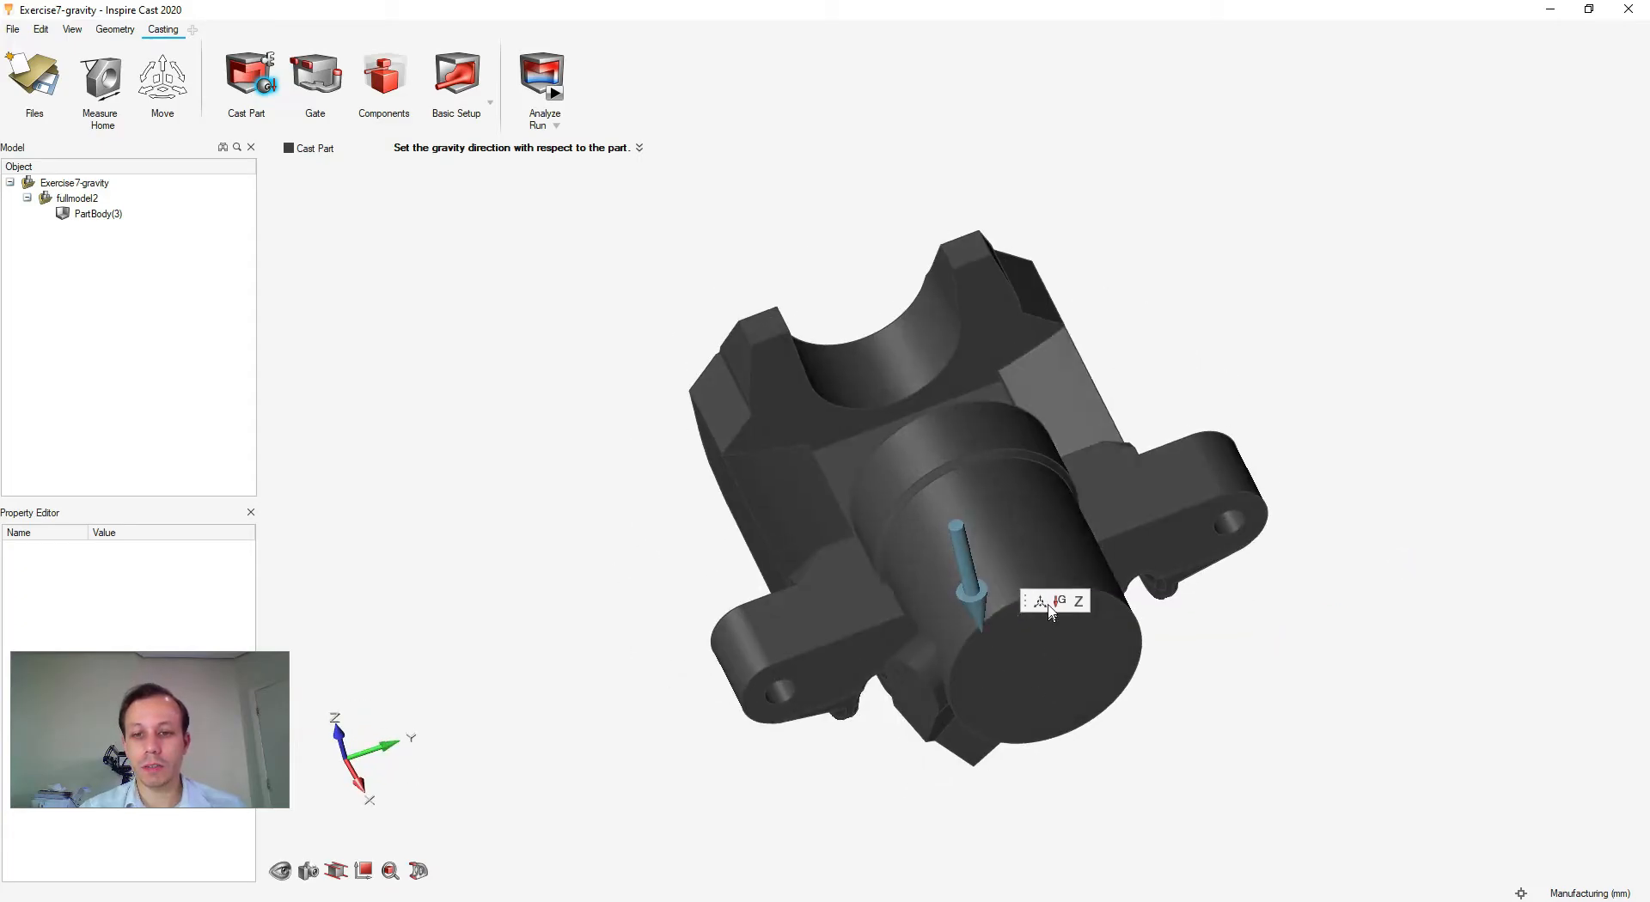
pyautogui.click(1057, 660)
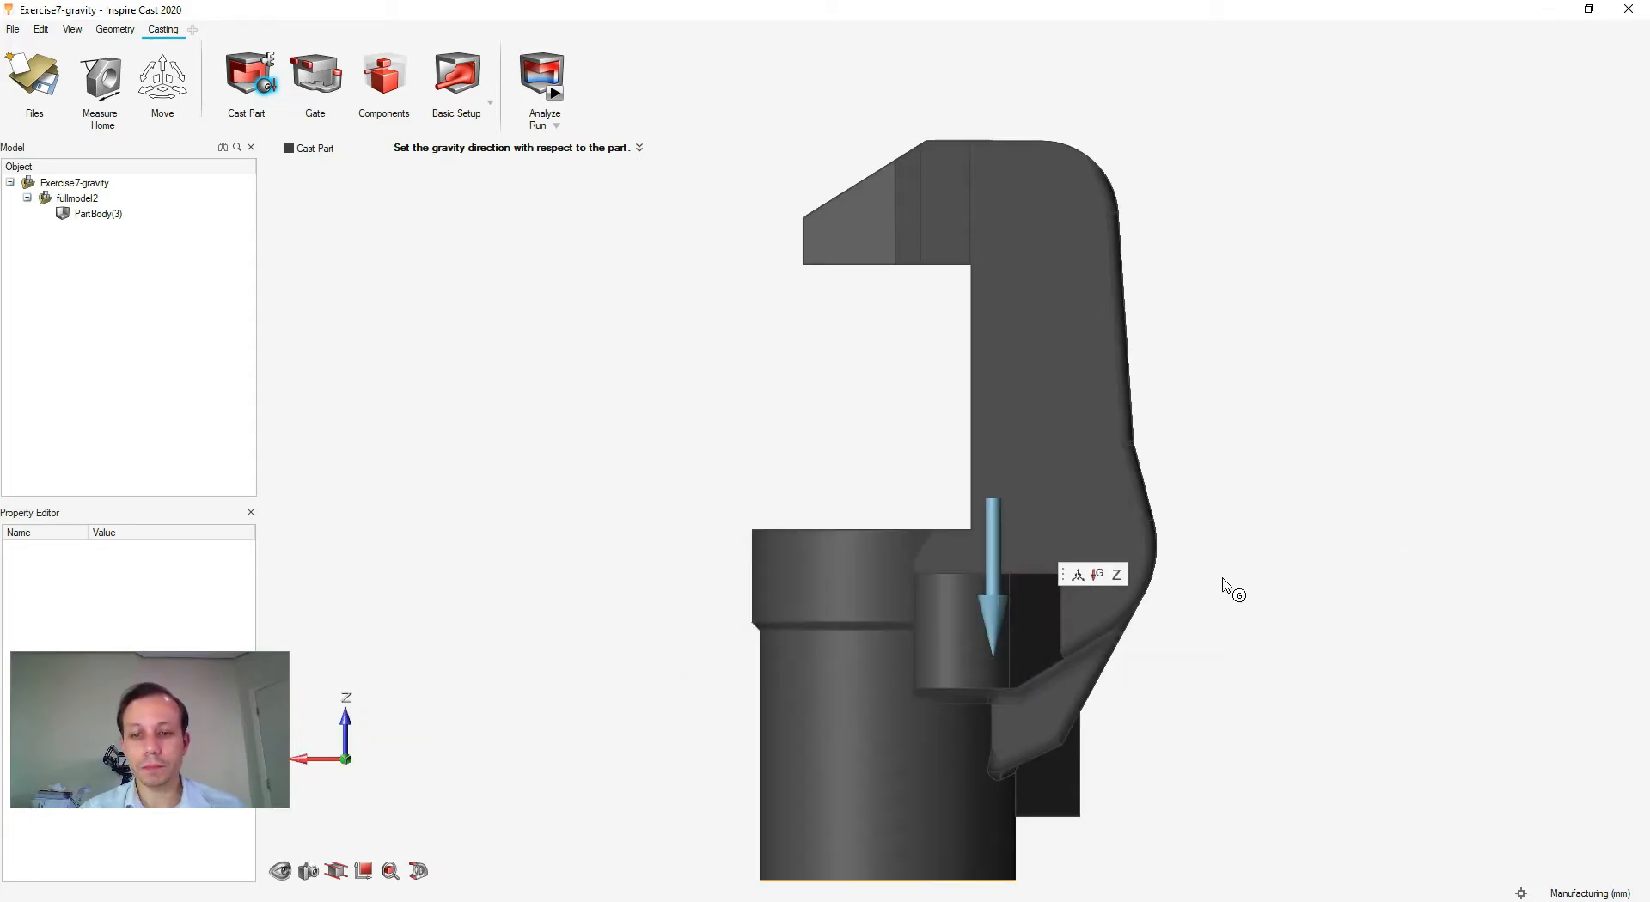
pyautogui.press('Escape')
pyautogui.click(324, 100)
pyautogui.moveTo(615, 432); pyautogui.dragTo(931, 667, button='right')
# - Place a 6 mm radius gate on the caliper's flat side face
pyautogui.moveTo(857, 587); pyautogui.dragTo(751, 444, button='right')
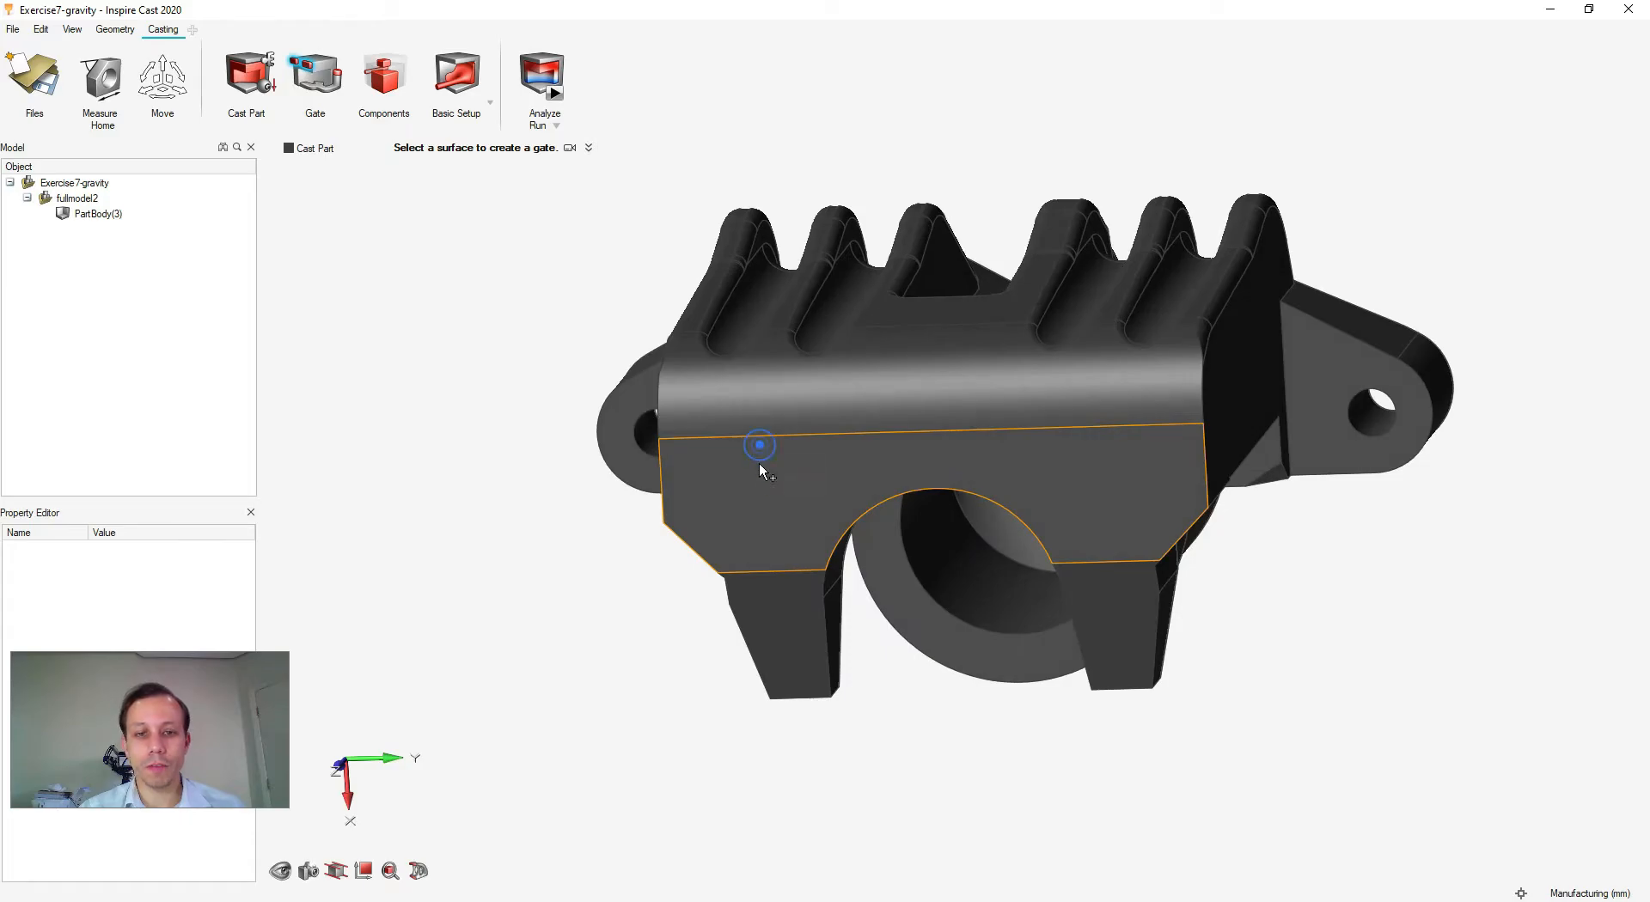
pyautogui.moveTo(545, 504); pyautogui.dragTo(887, 571, button='right')
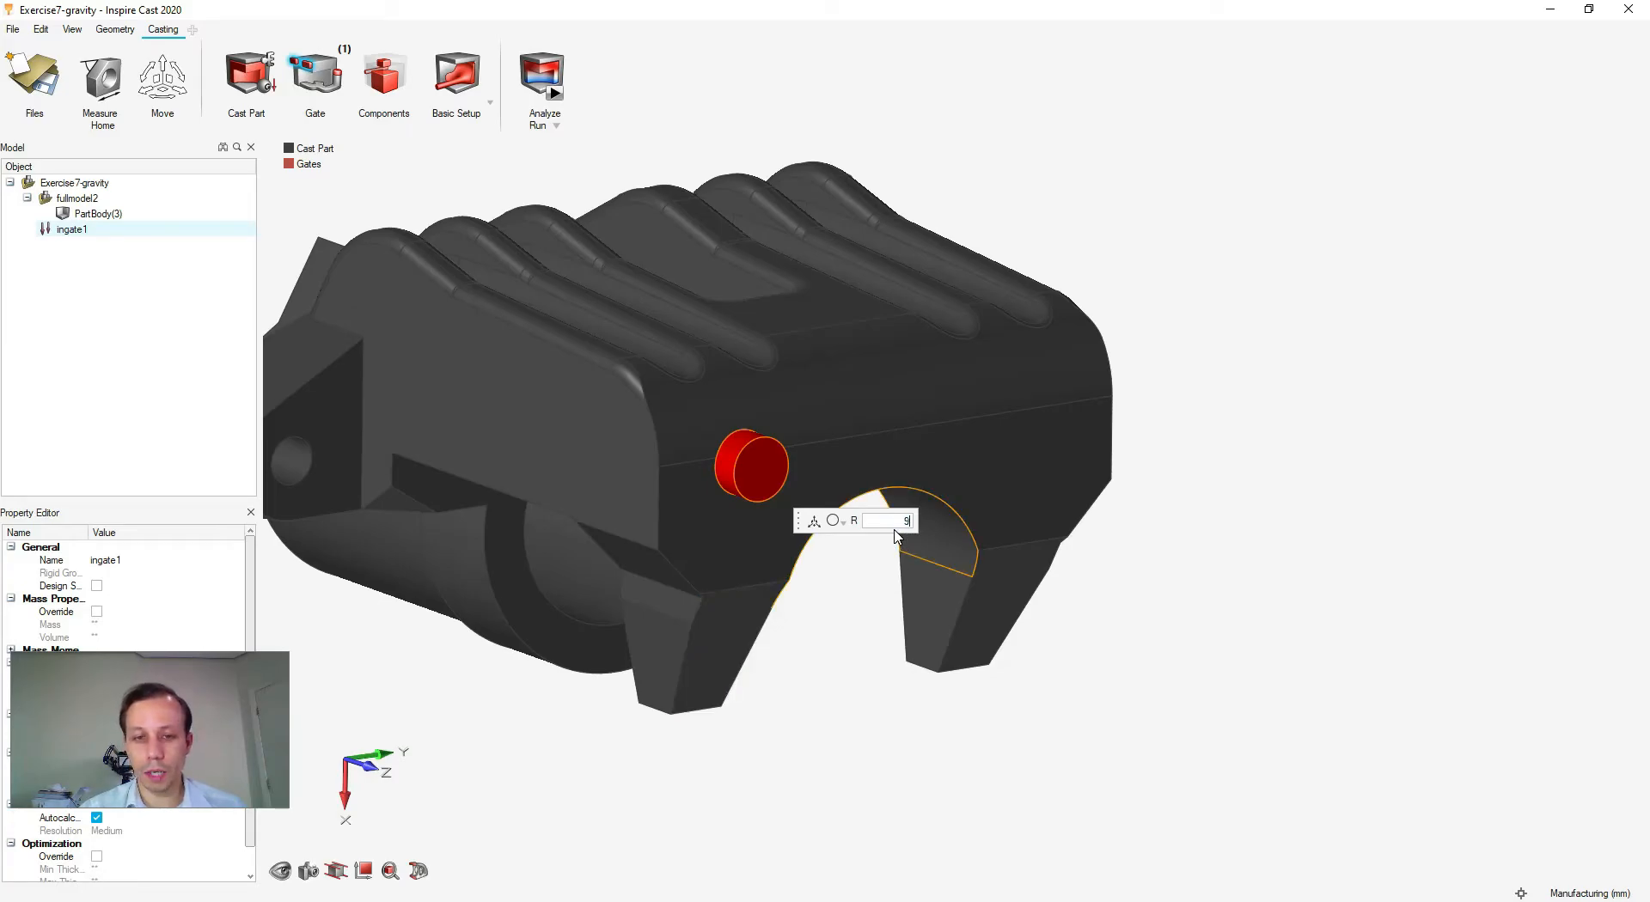
pyautogui.press('Return')
pyautogui.press('Return')
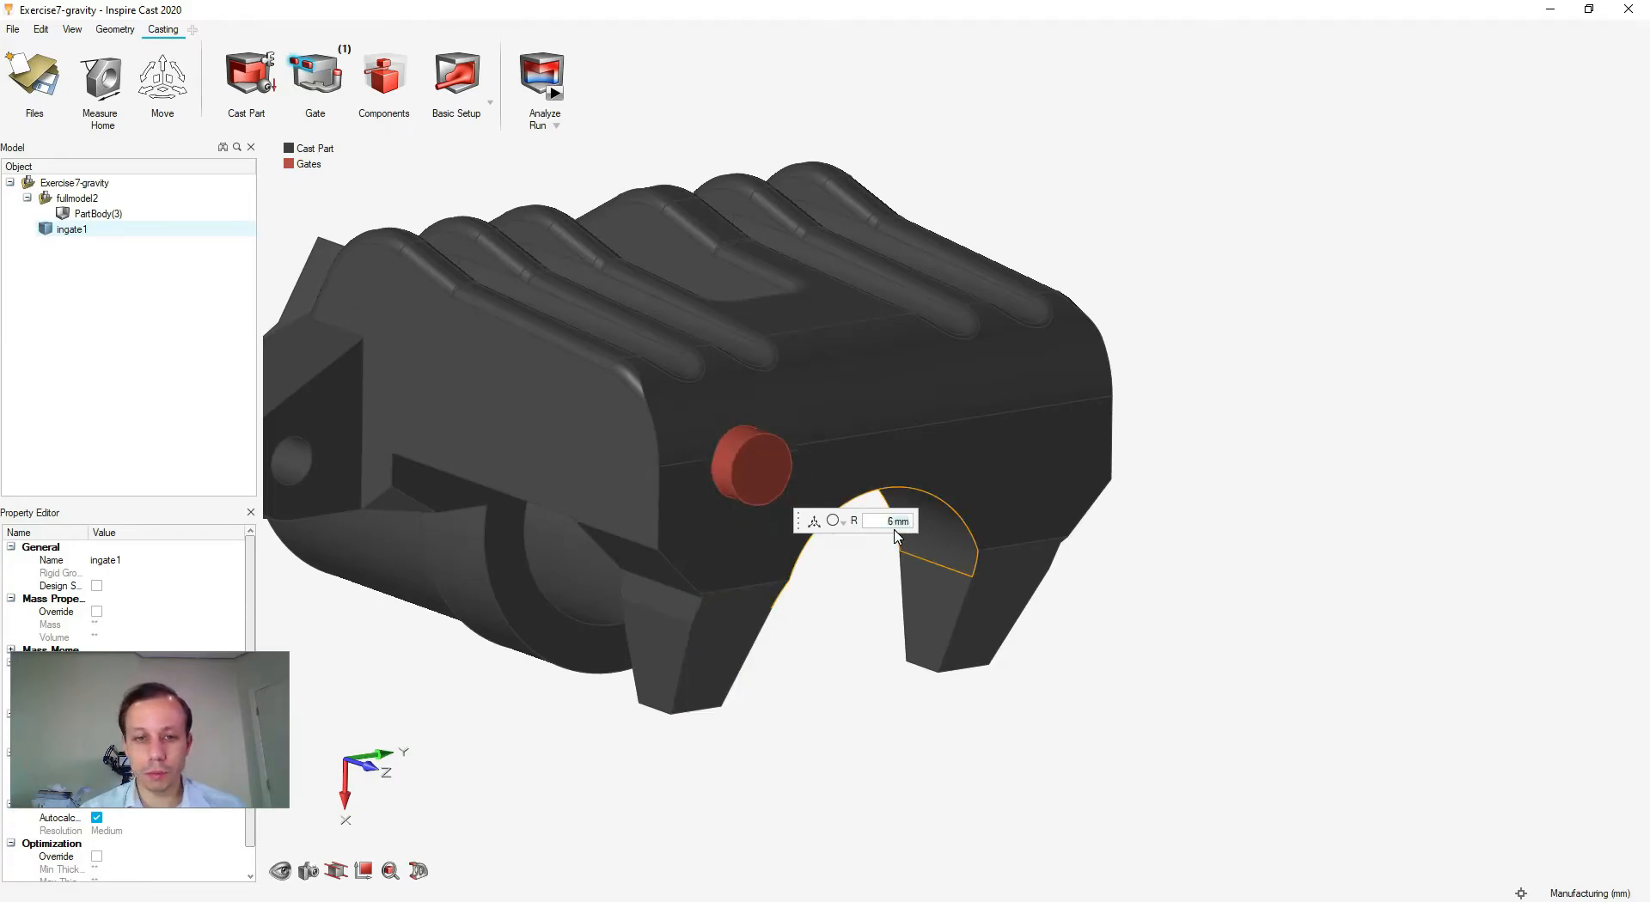
pyautogui.moveTo(817, 611); pyautogui.dragTo(858, 624, button='right')
pyautogui.click(849, 543)
# - Shift the gate 8 mm along Z, tilt it 20 degrees and finish ingate1
pyautogui.moveTo(750, 521); pyautogui.dragTo(840, 534, button='middle')
pyautogui.click(849, 529)
pyautogui.moveTo(837, 514); pyautogui.dragTo(847, 571)
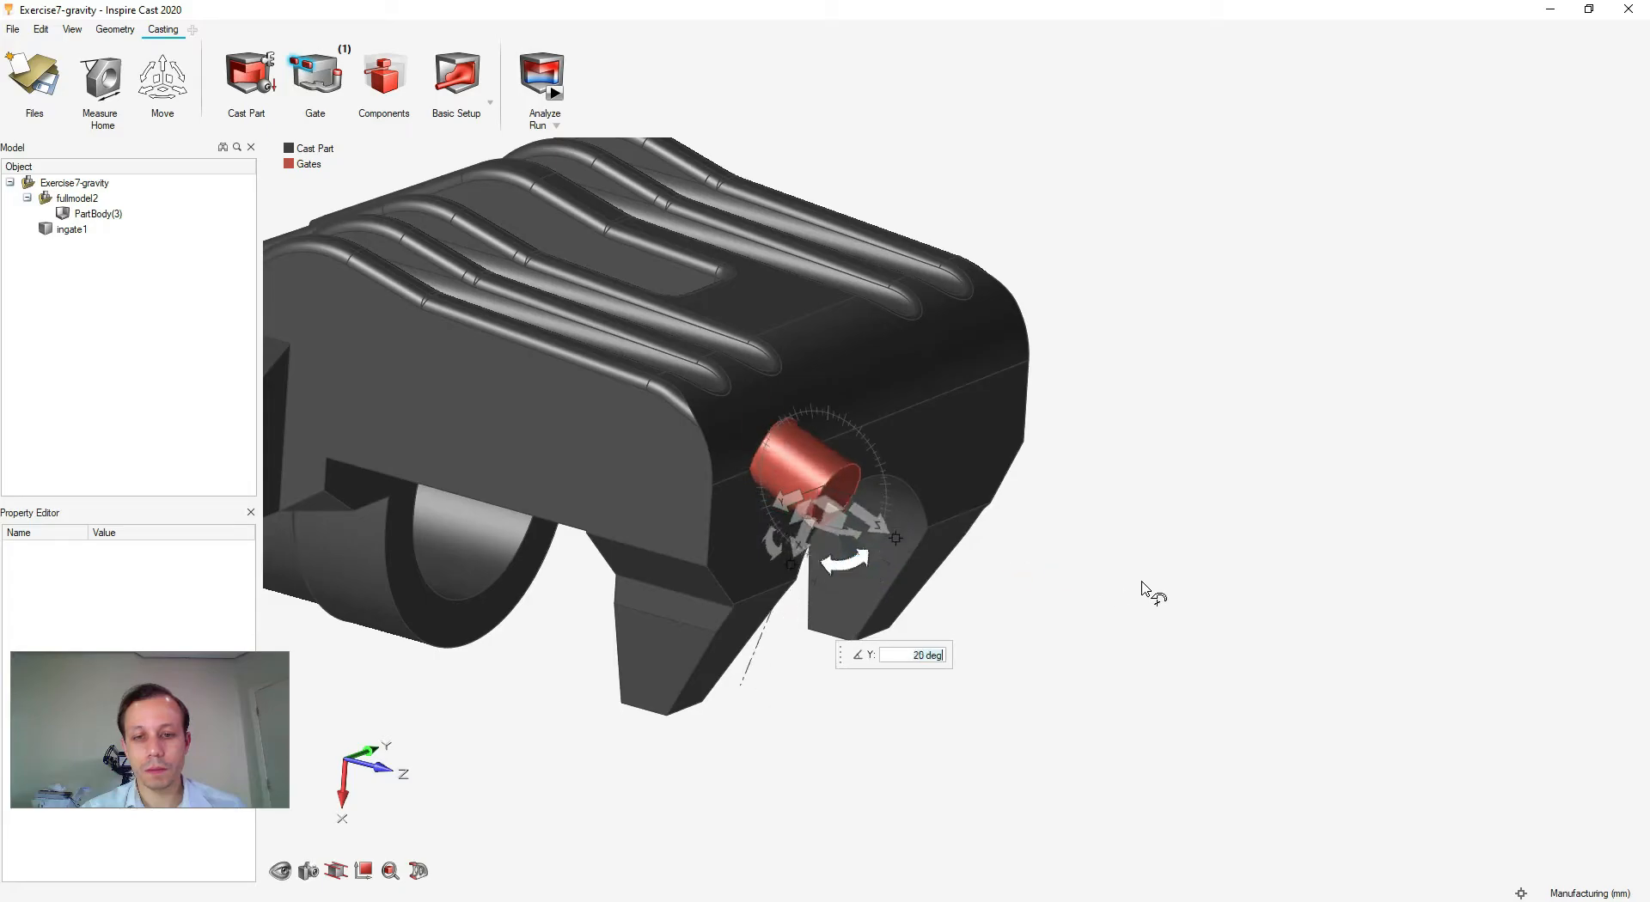
pyautogui.click(1138, 585)
pyautogui.rightClick(1122, 581)
pyautogui.click(1106, 583)
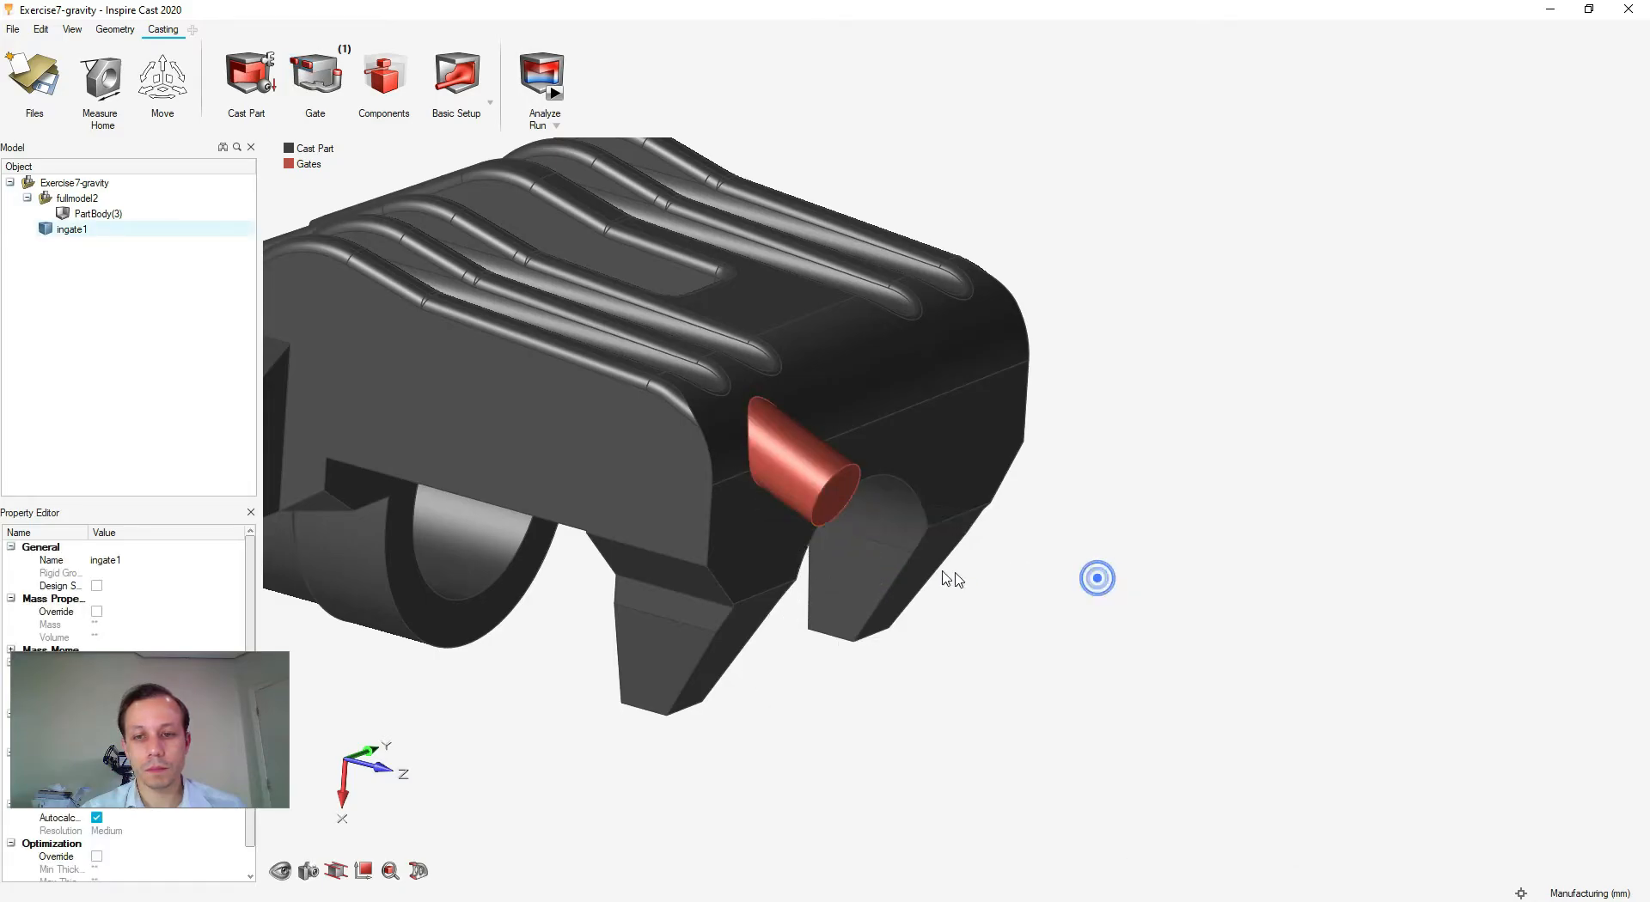
pyautogui.scroll(-4, 1054, 578)
pyautogui.moveTo(1152, 588); pyautogui.dragTo(533, 452, button='middle')
pyautogui.moveTo(1209, 751); pyautogui.dragTo(990, 642, button='middle')
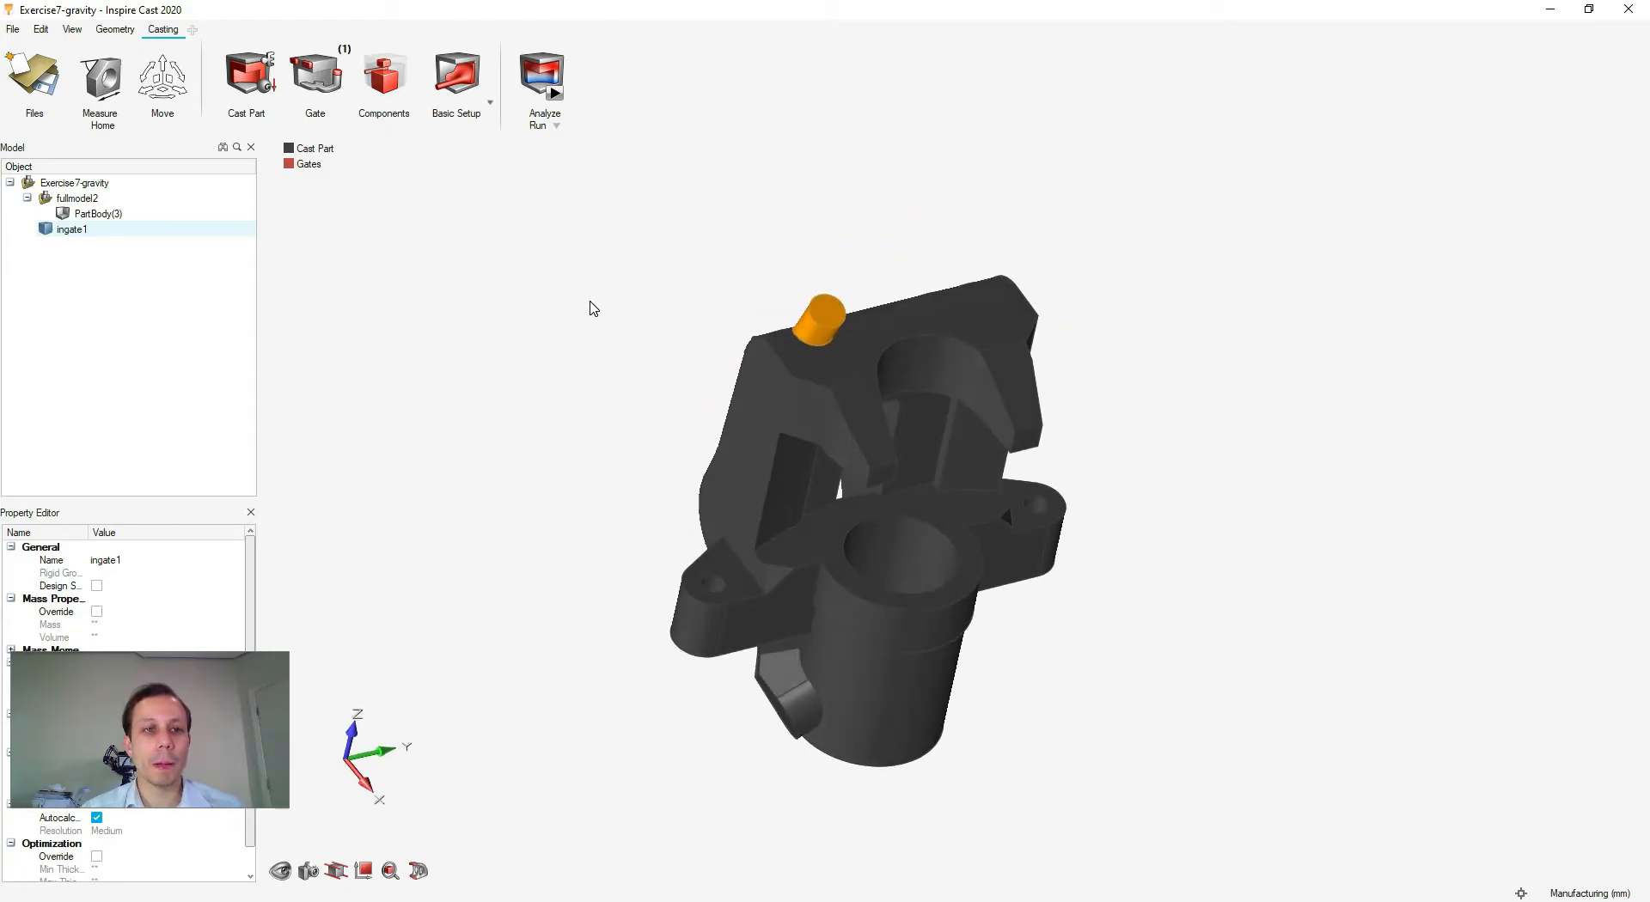
pyautogui.moveTo(914, 511); pyautogui.dragTo(1059, 578, button='middle')
pyautogui.scroll(3, 1052, 572)
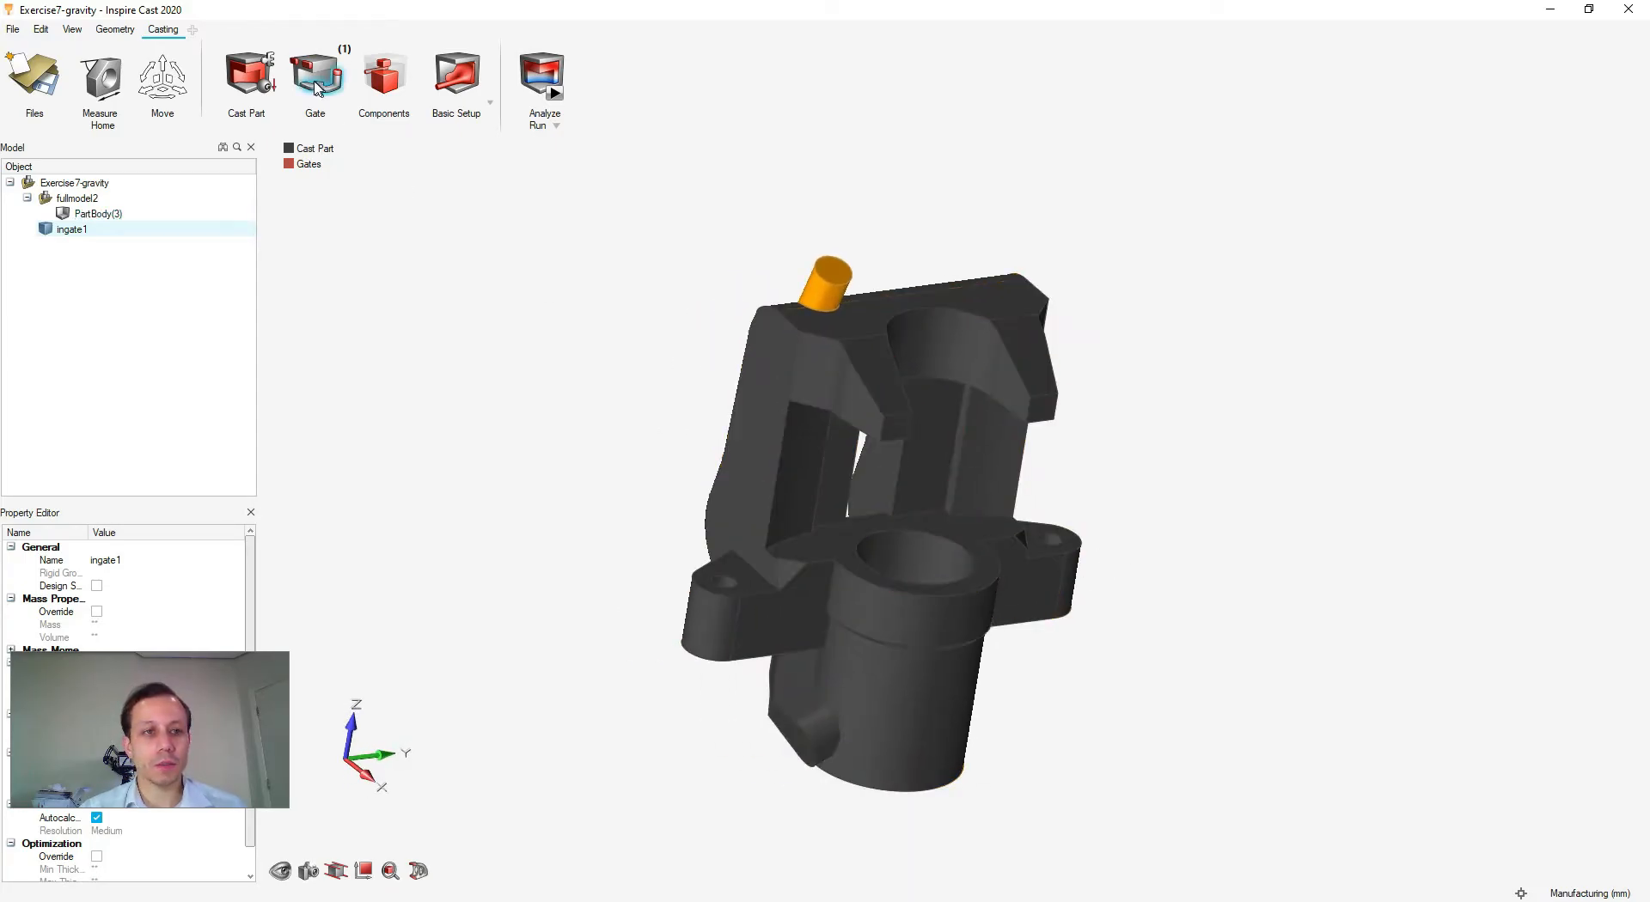
# - Plug the caliper's large bore to create core1, a Silica-Sand core at 20 C
pyautogui.click(382, 97)
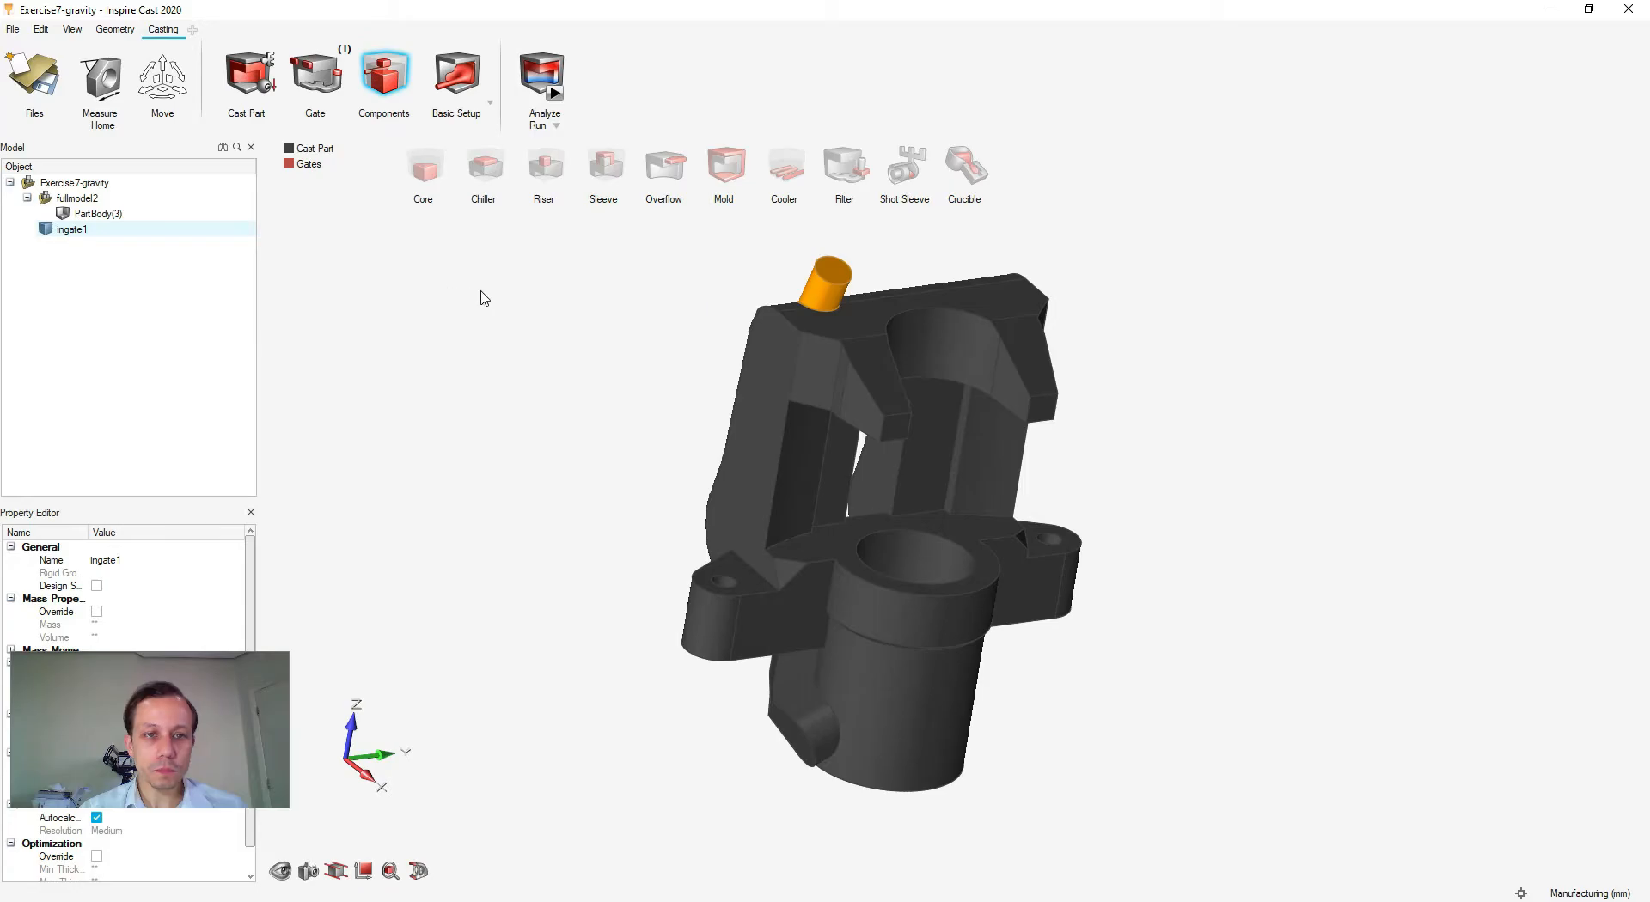
pyautogui.click(421, 172)
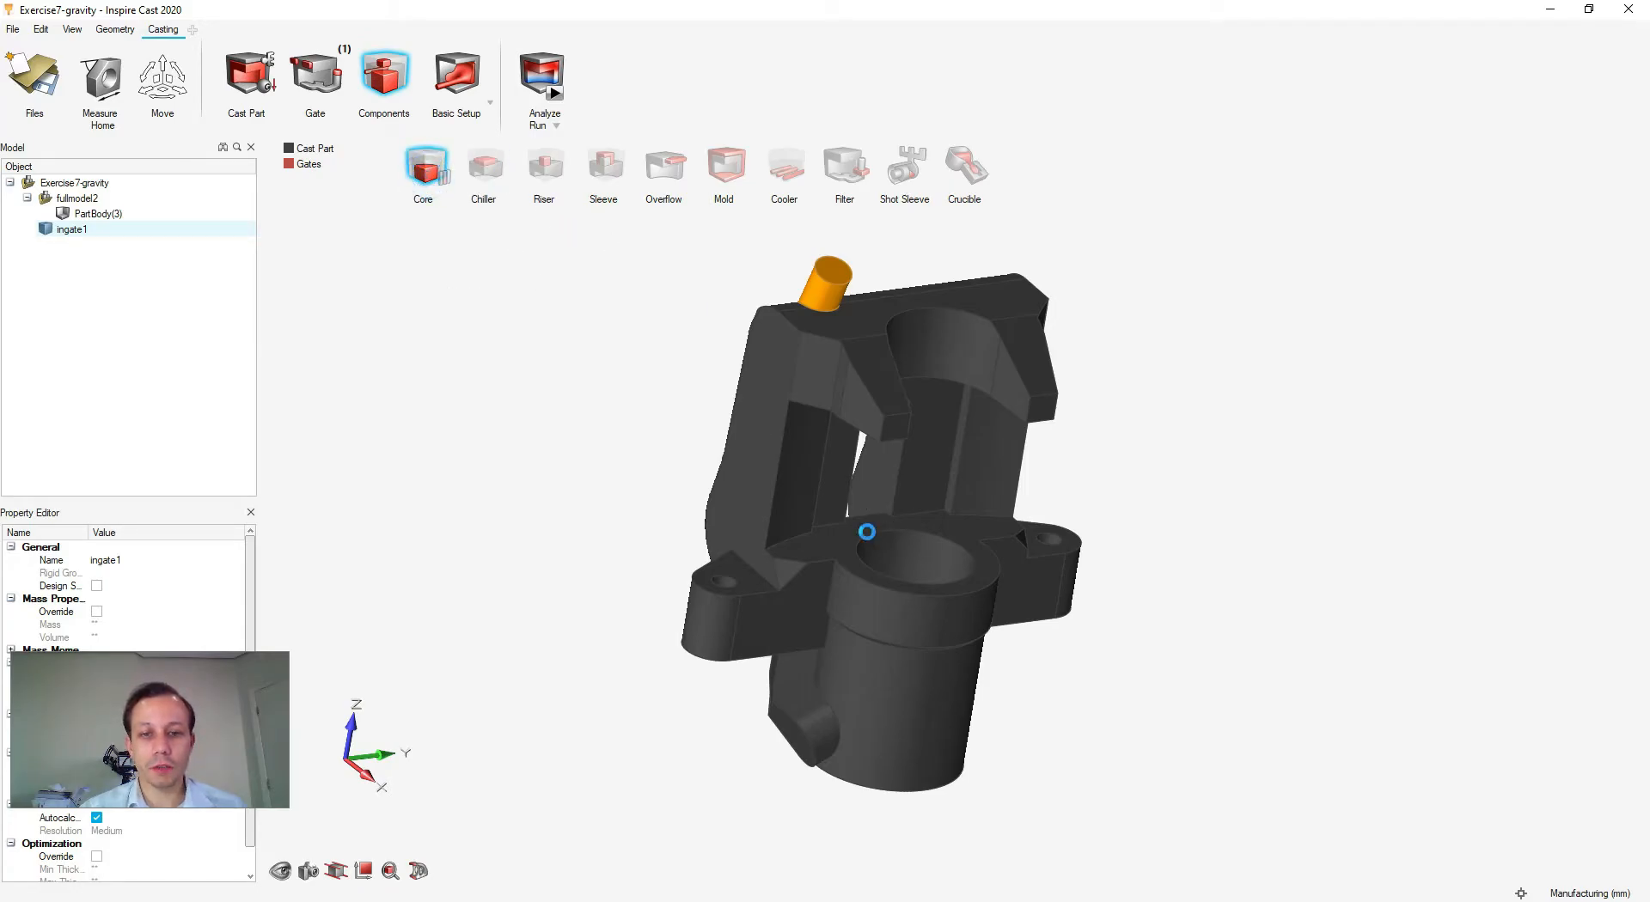
pyautogui.moveTo(1252, 542); pyautogui.dragTo(945, 567, button='right')
pyautogui.scroll(5, 917, 579)
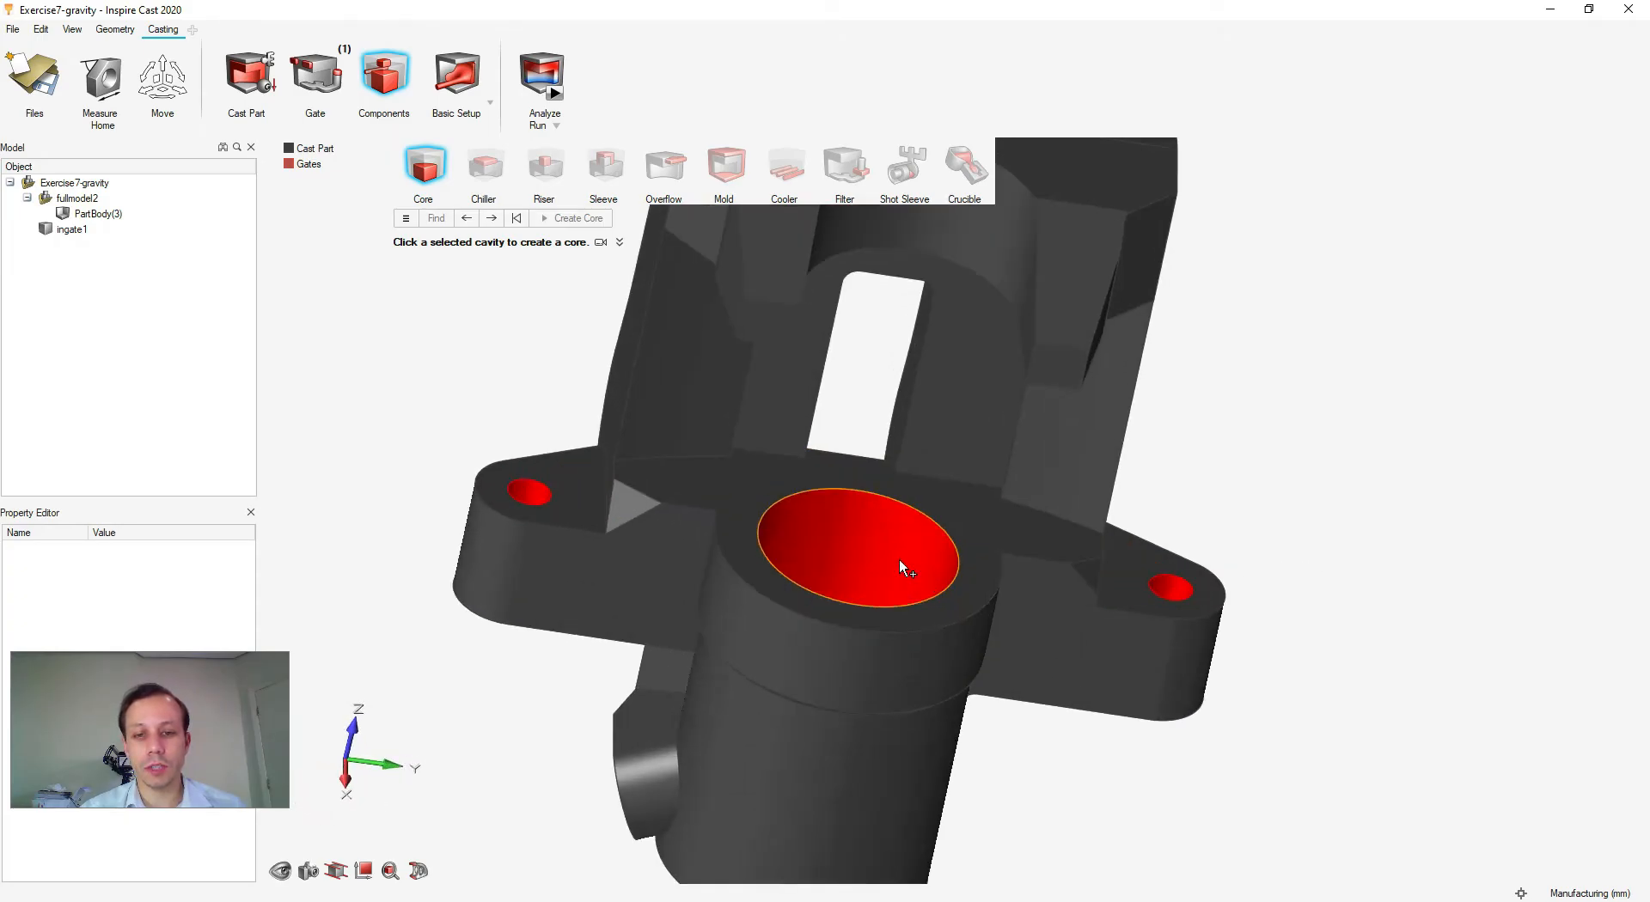
pyautogui.click(890, 555)
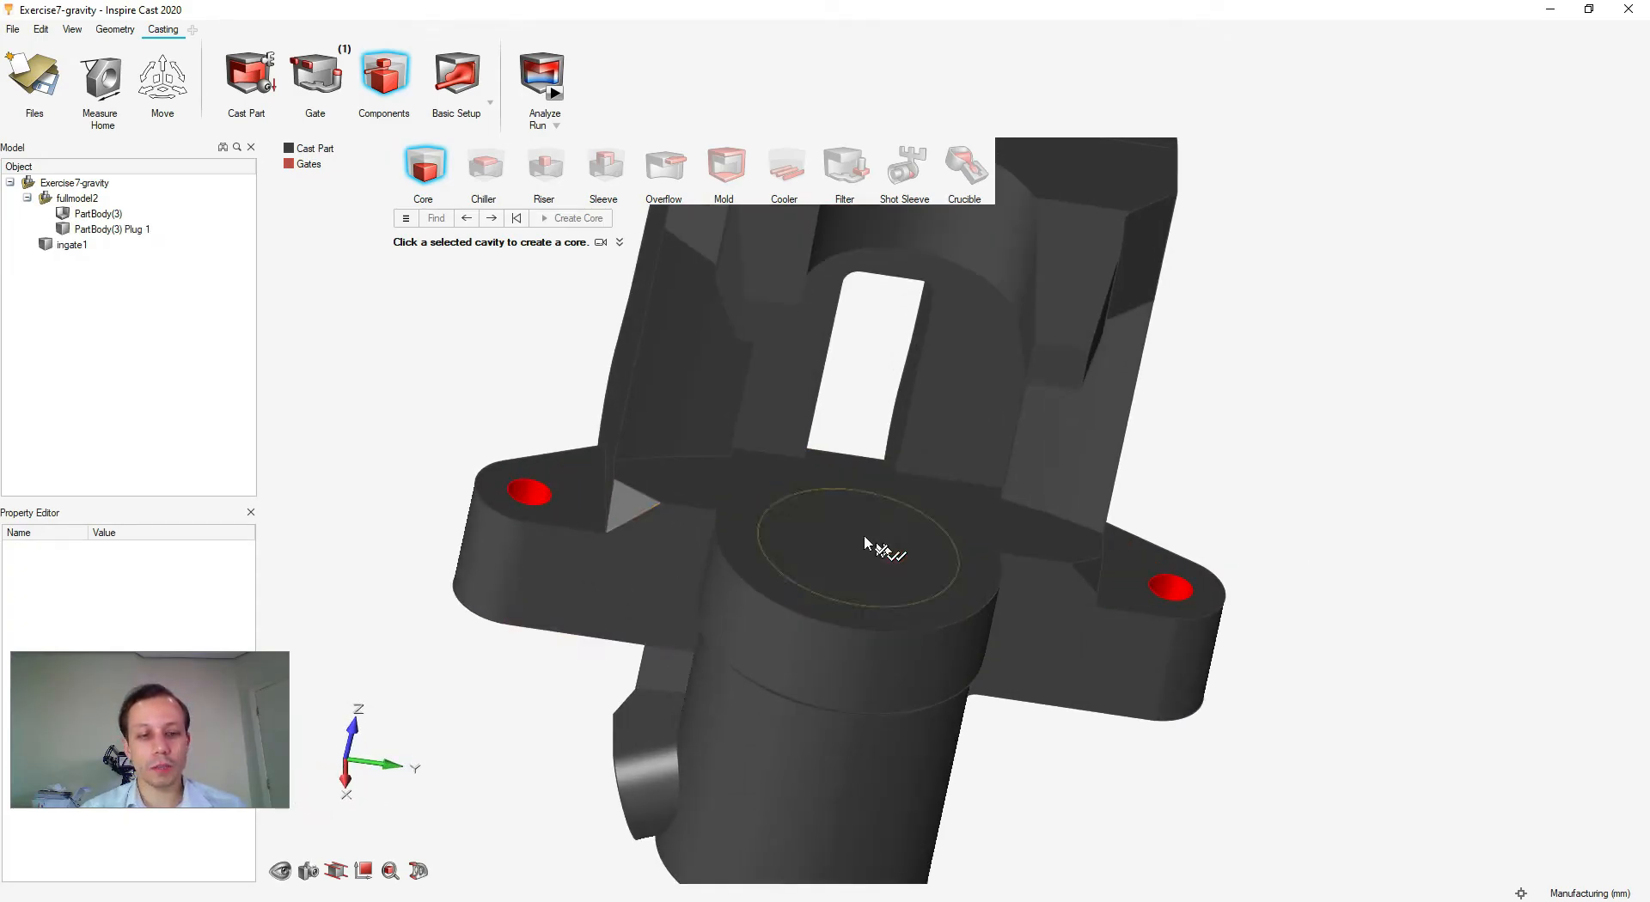
pyautogui.click(868, 605)
pyautogui.scroll(-3, 827, 595)
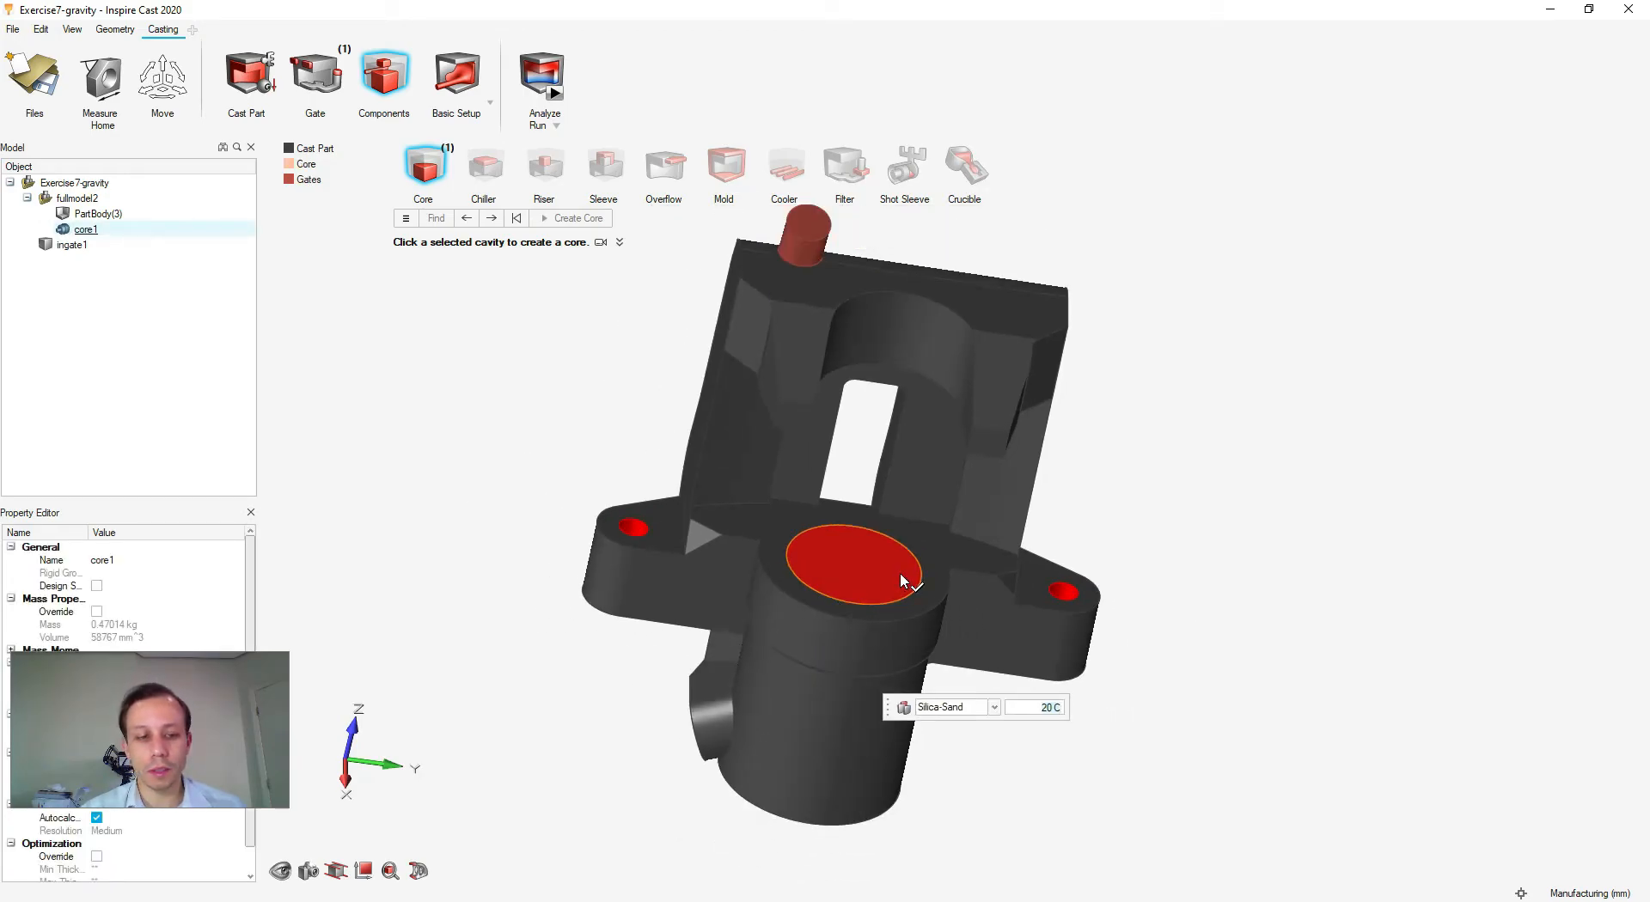
pyautogui.moveTo(599, 647); pyautogui.dragTo(561, 633, button='right')
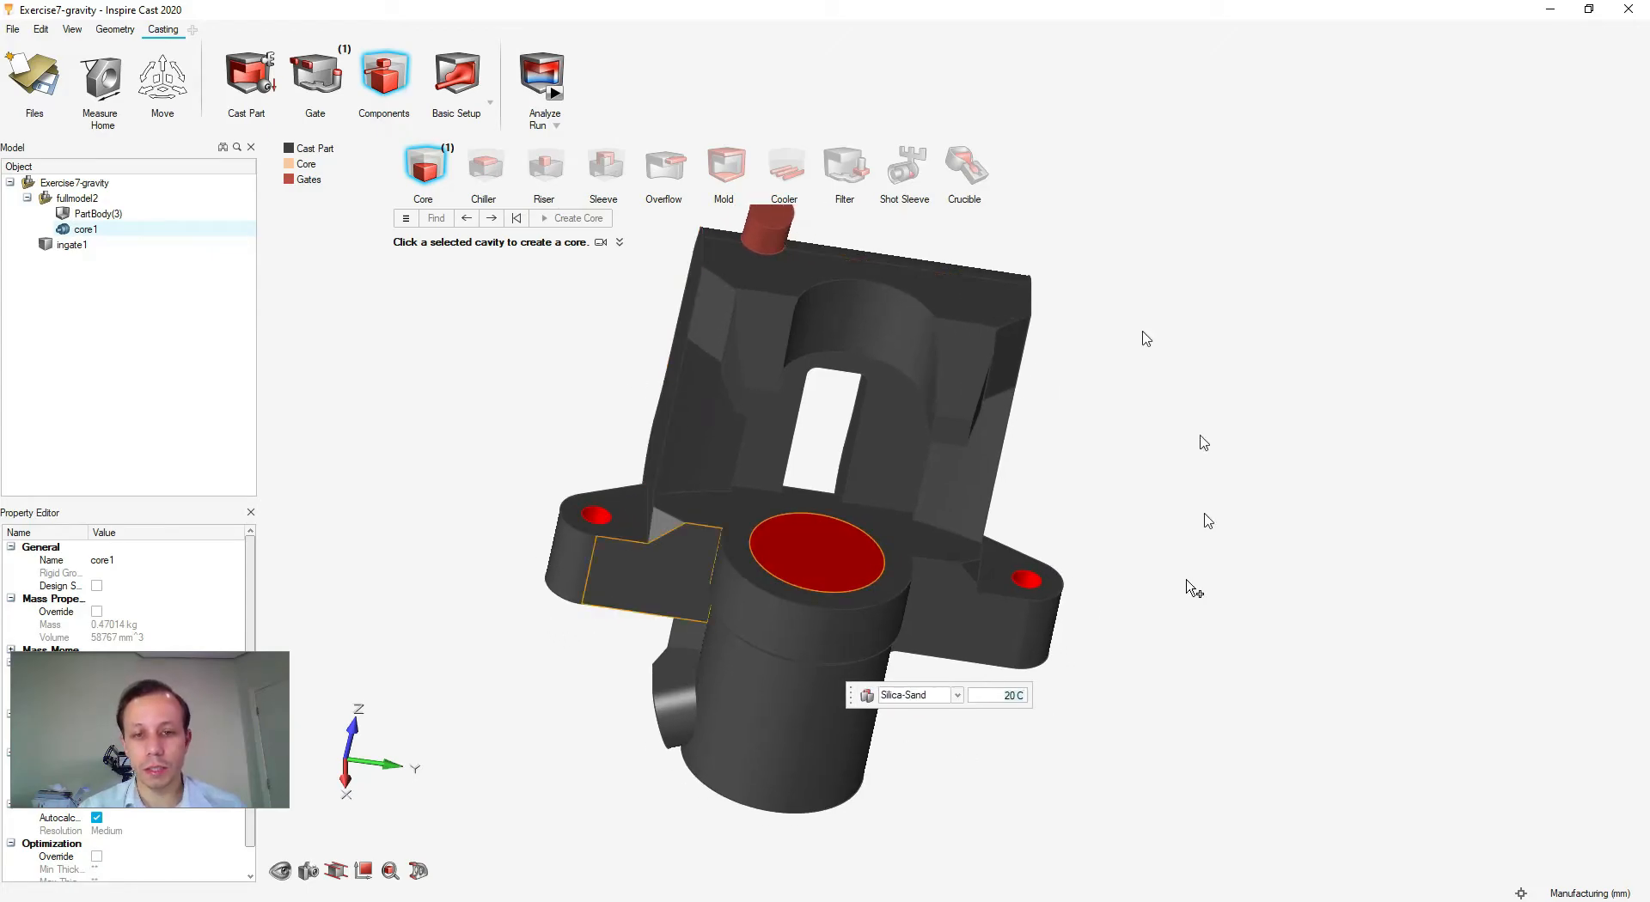
pyautogui.moveTo(1131, 471); pyautogui.dragTo(1138, 515, button='right')
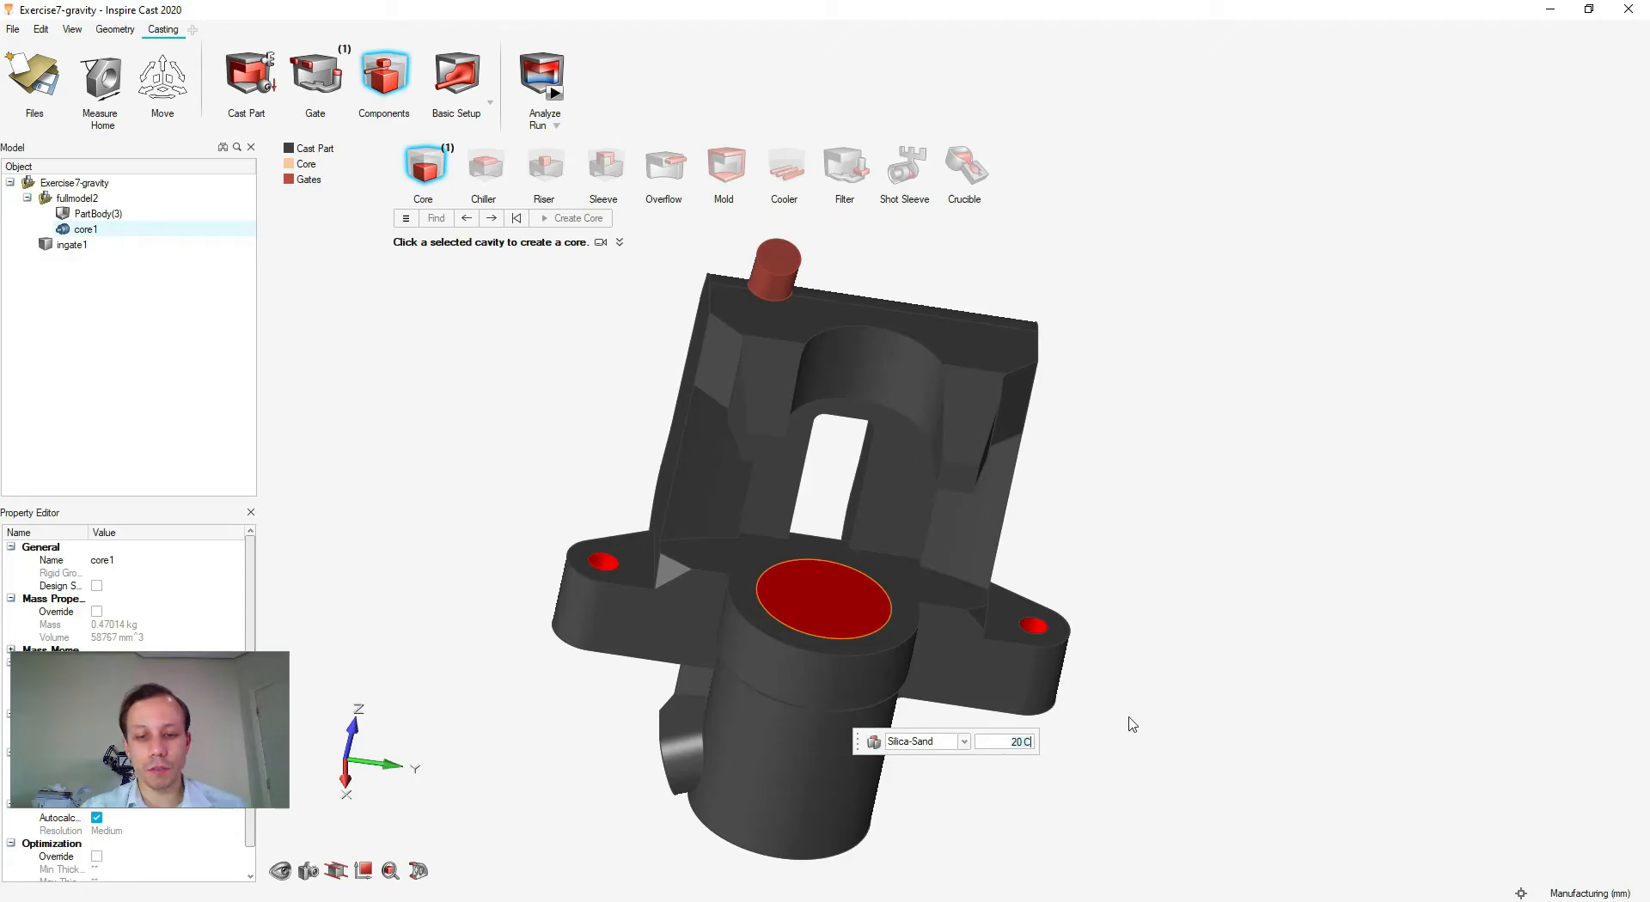
pyautogui.rightClick(1198, 660)
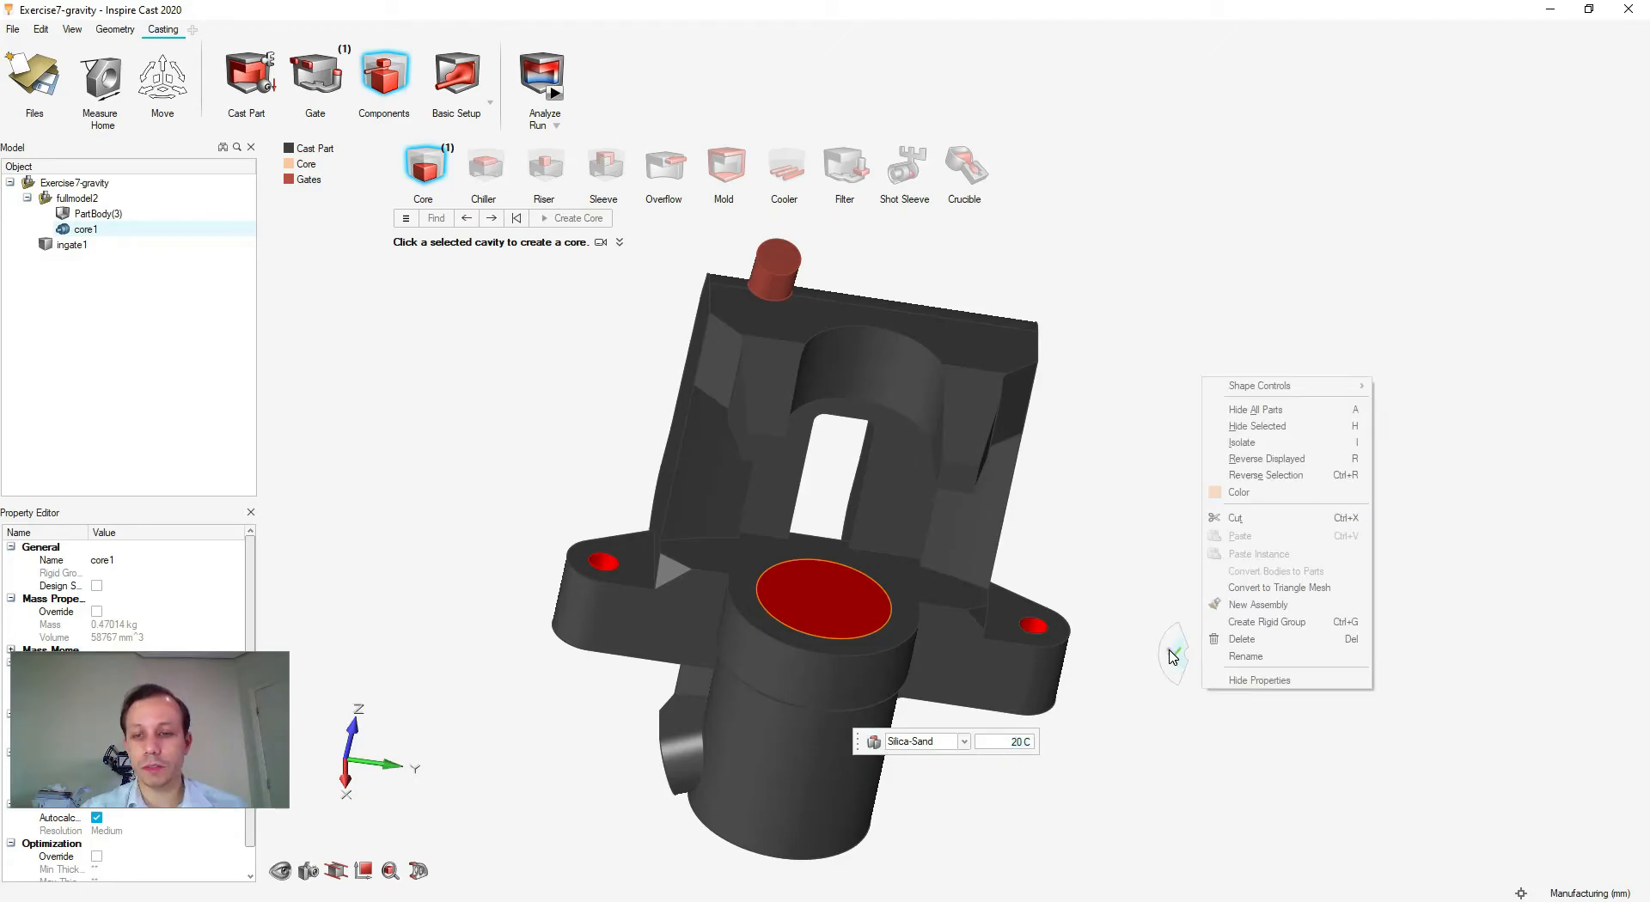
# - Add a Green-Sand mold box around the caliper, then hide it
pyautogui.click(380, 93)
pyautogui.scroll(-3, 663, 440)
pyautogui.moveTo(1095, 479); pyautogui.dragTo(1186, 515, button='middle')
pyautogui.click(724, 165)
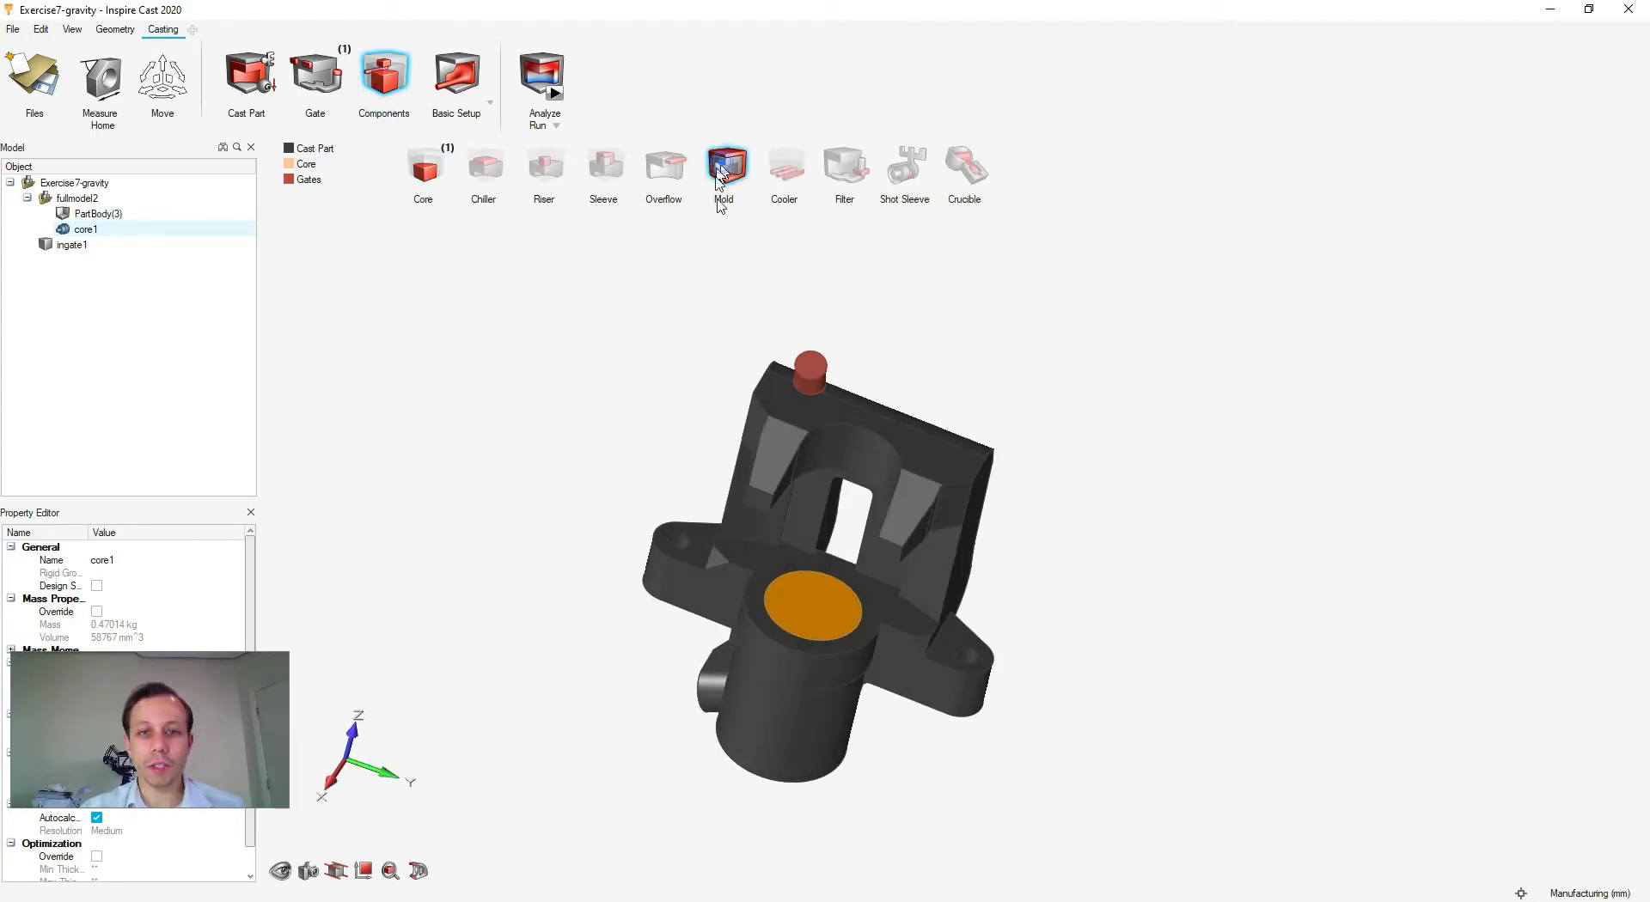
pyautogui.moveTo(1170, 636); pyautogui.dragTo(937, 570, button='right')
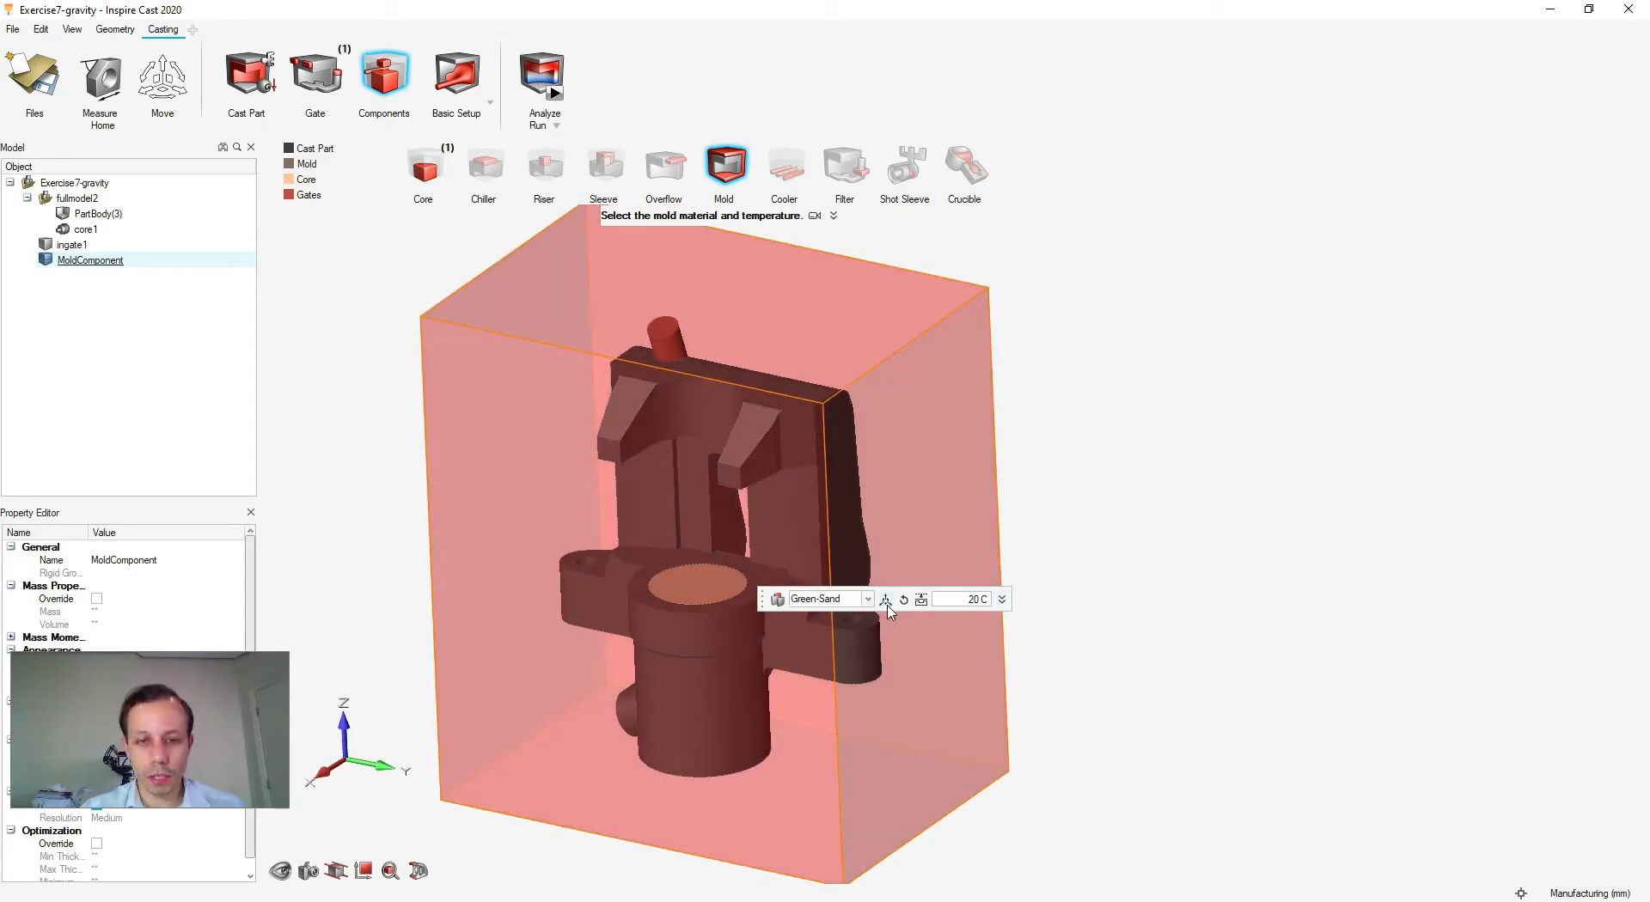
pyautogui.rightClick(1169, 567)
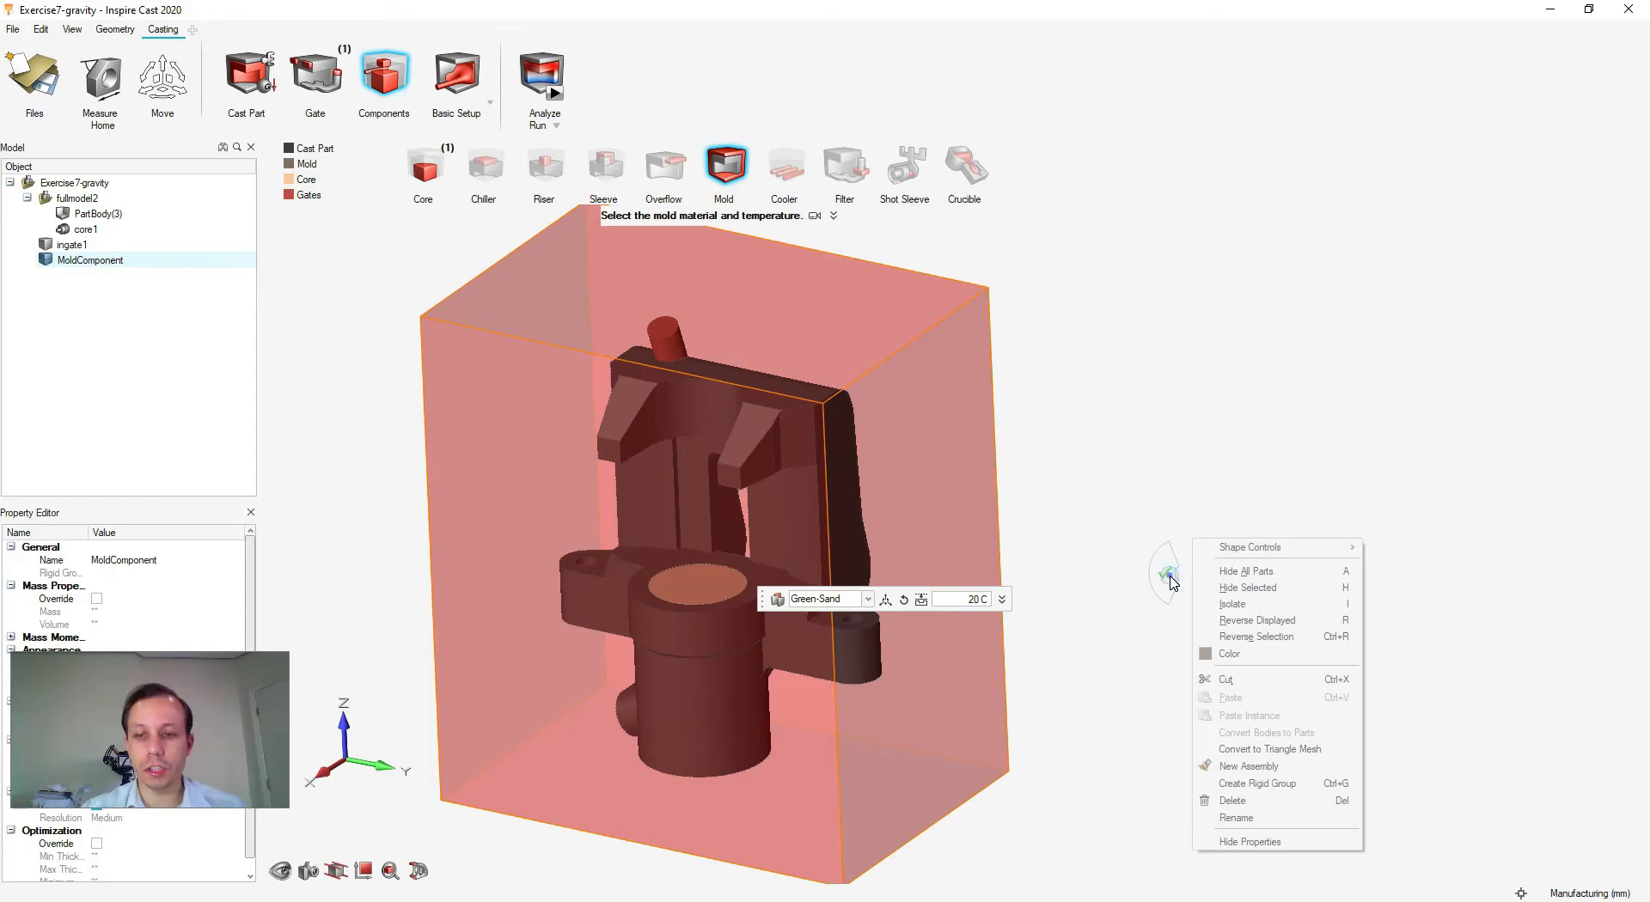
pyautogui.click(1173, 583)
# - Open Basic Setup and check the 1e+03 mm/s initial velocity
pyautogui.click(456, 77)
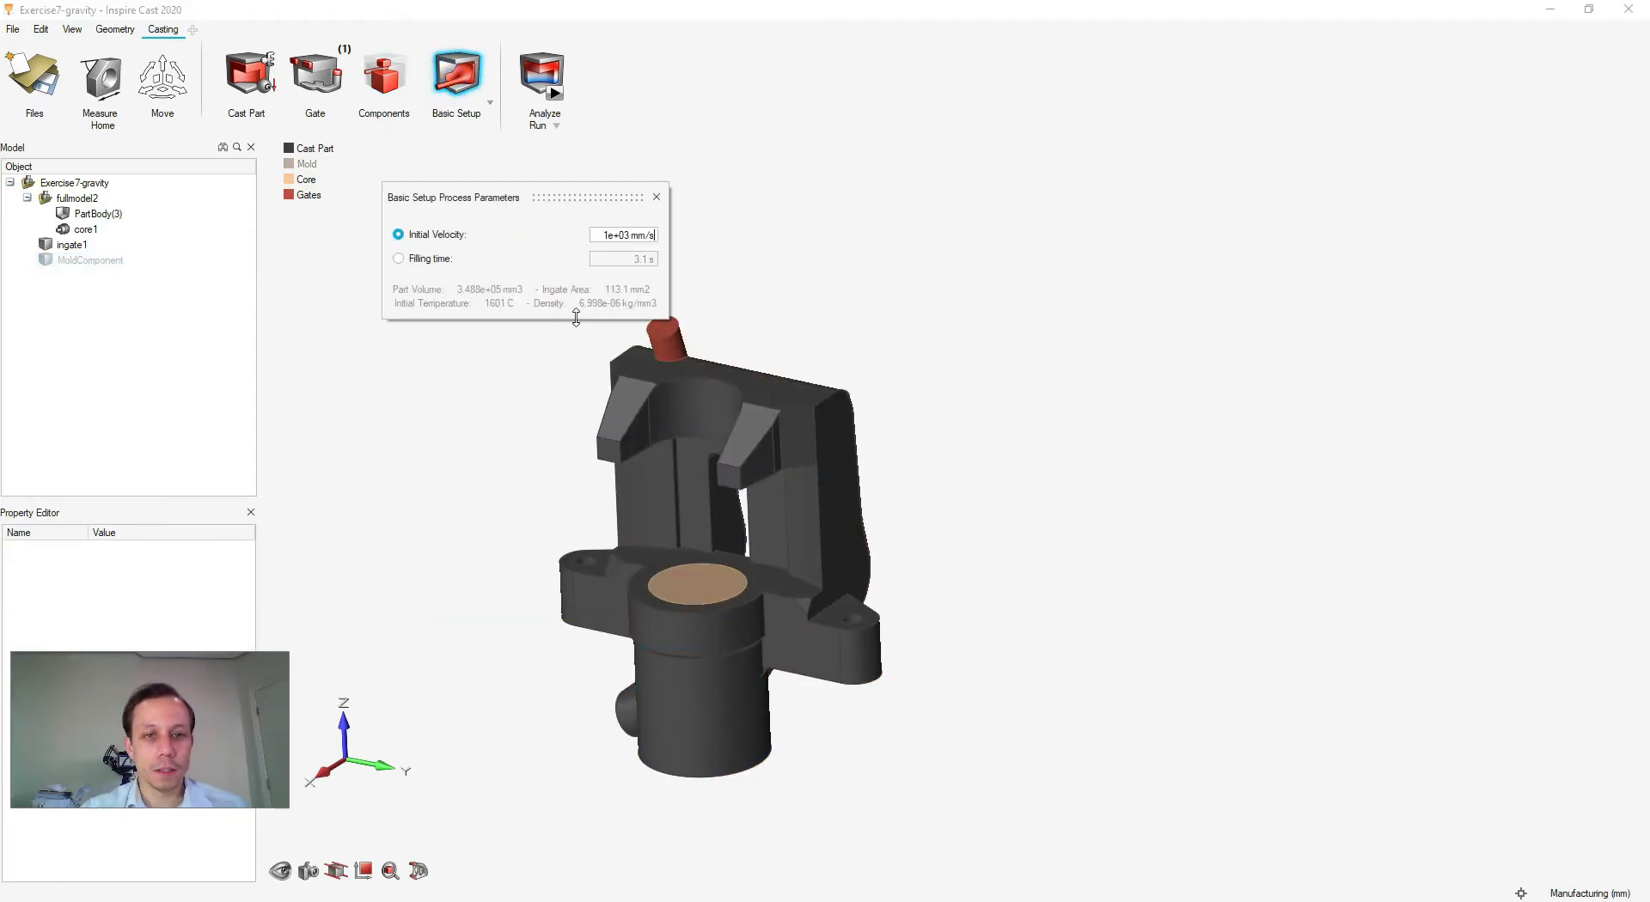
pyautogui.moveTo(804, 315); pyautogui.dragTo(902, 365, button='middle')
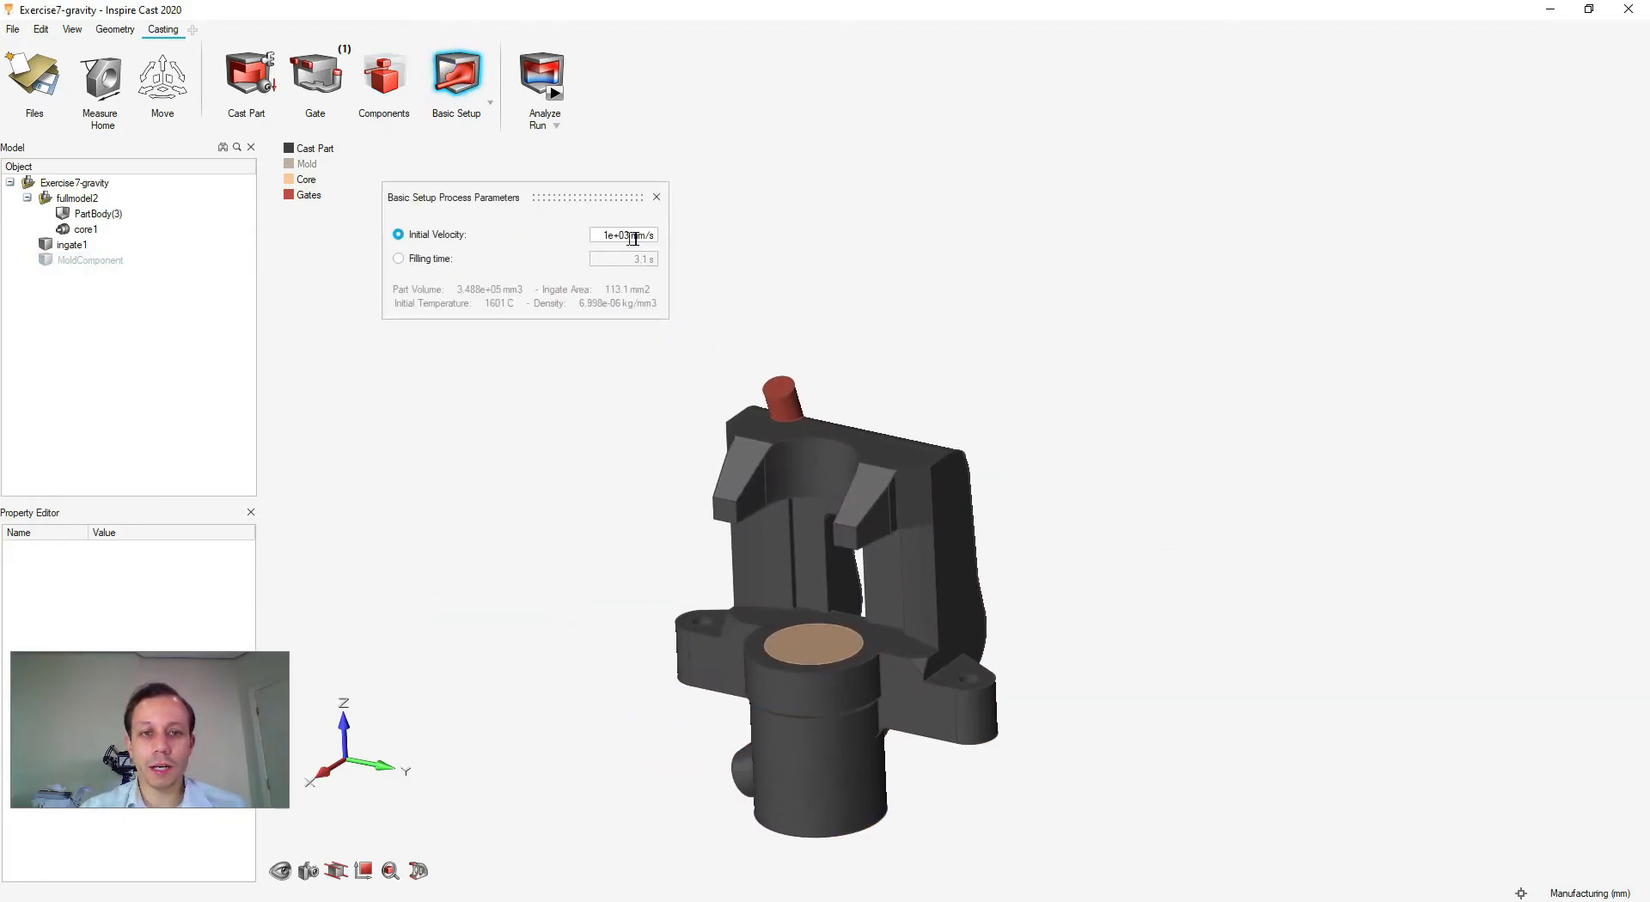
pyautogui.moveTo(556, 442); pyautogui.dragTo(541, 439, button='right')
pyautogui.moveTo(766, 526); pyautogui.dragTo(760, 593, button='middle')
pyautogui.scroll(4, 752, 526)
pyautogui.moveTo(680, 552); pyautogui.dragTo(979, 563, button='middle')
pyautogui.scroll(5, 671, 527)
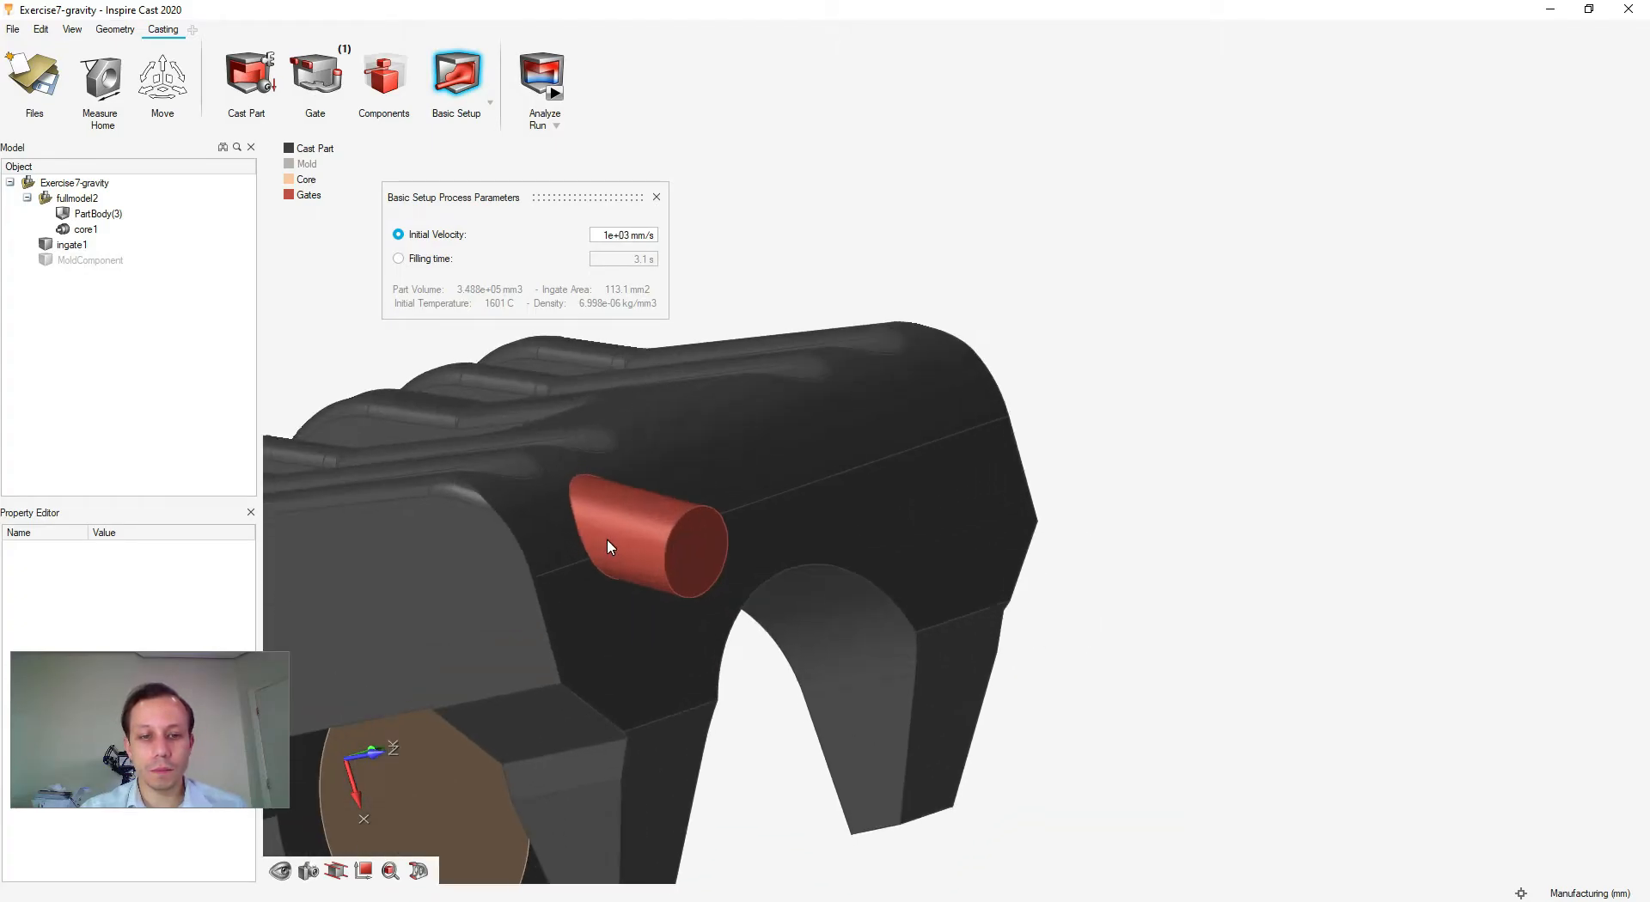
pyautogui.scroll(-2, 607, 538)
pyautogui.click(604, 234)
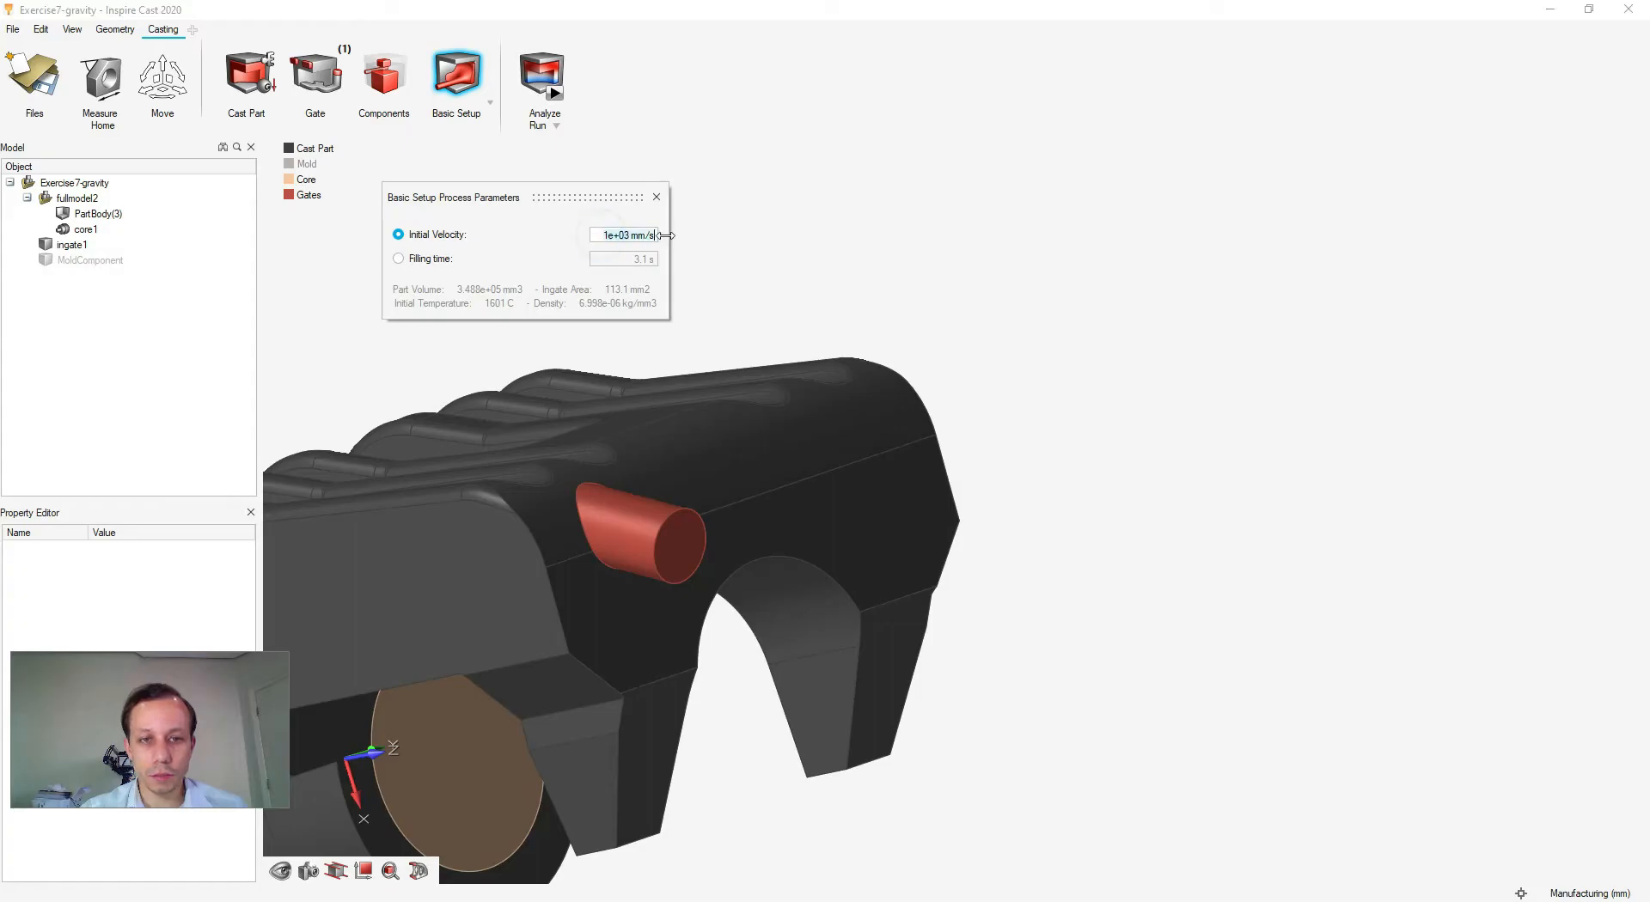
# - Inspect the gate area and accept the basic setup with a 3.1 s filling time
pyautogui.scroll(-3, 1014, 470)
pyautogui.moveTo(1014, 469); pyautogui.dragTo(1079, 564, button='right')
pyautogui.moveTo(1078, 565); pyautogui.dragTo(1028, 577, button='middle')
pyautogui.moveTo(1027, 576); pyautogui.dragTo(925, 567, button='right')
pyautogui.moveTo(925, 567); pyautogui.dragTo(1073, 514, button='middle')
pyautogui.moveTo(1240, 495); pyautogui.dragTo(1131, 499, button='right')
pyautogui.moveTo(1131, 500); pyautogui.dragTo(992, 516, button='middle')
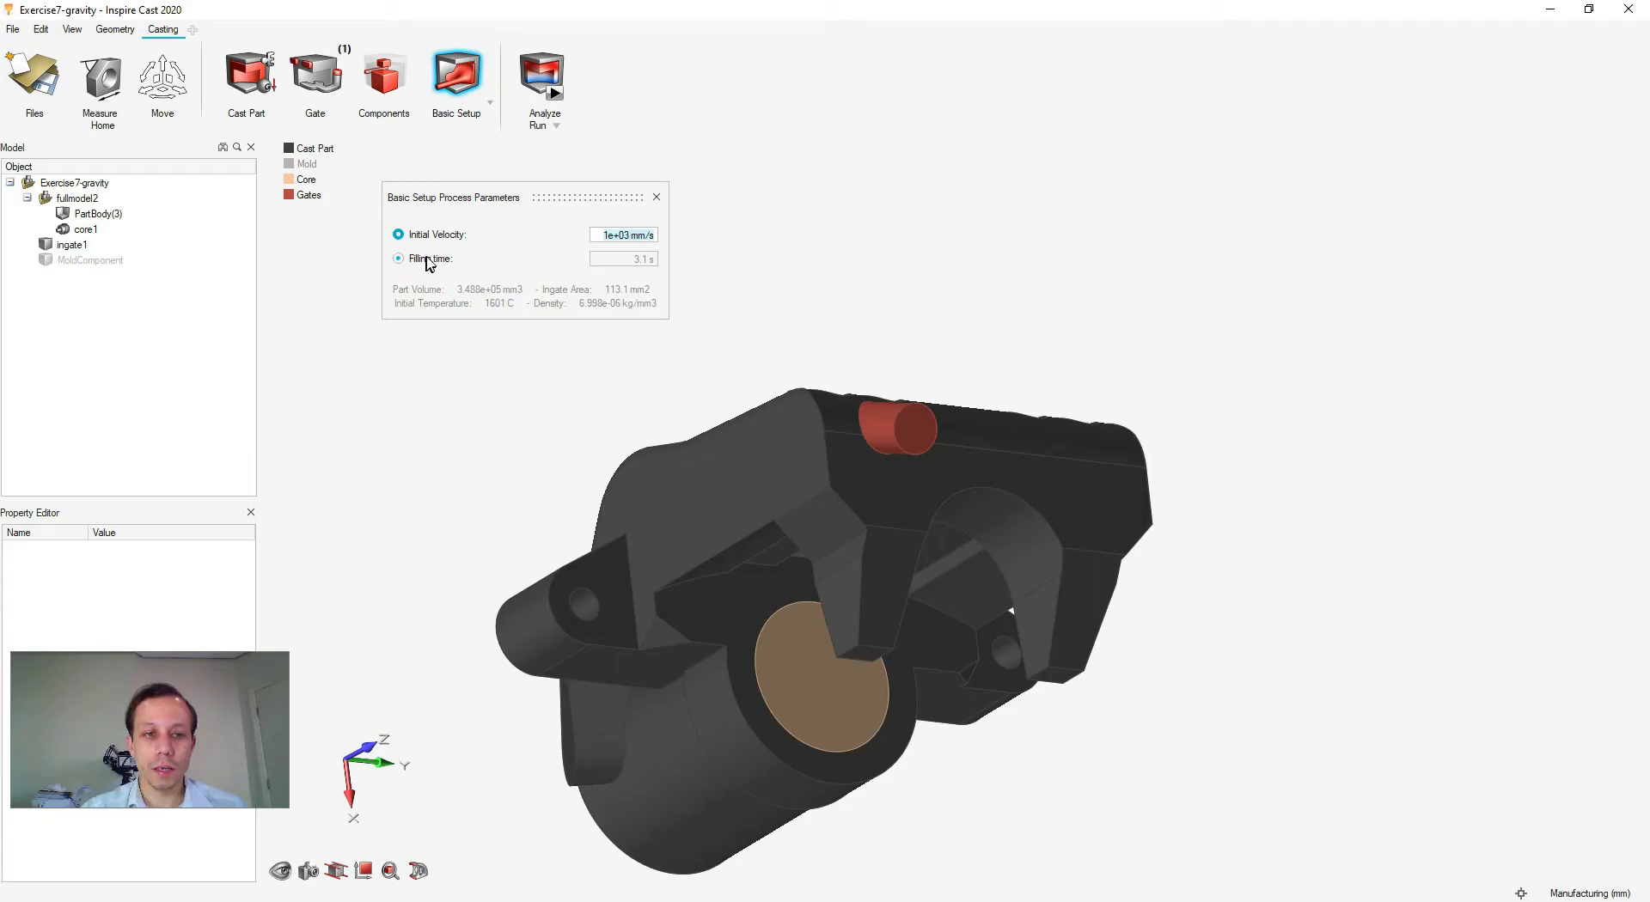
pyautogui.moveTo(653, 356); pyautogui.dragTo(686, 357, button='middle')
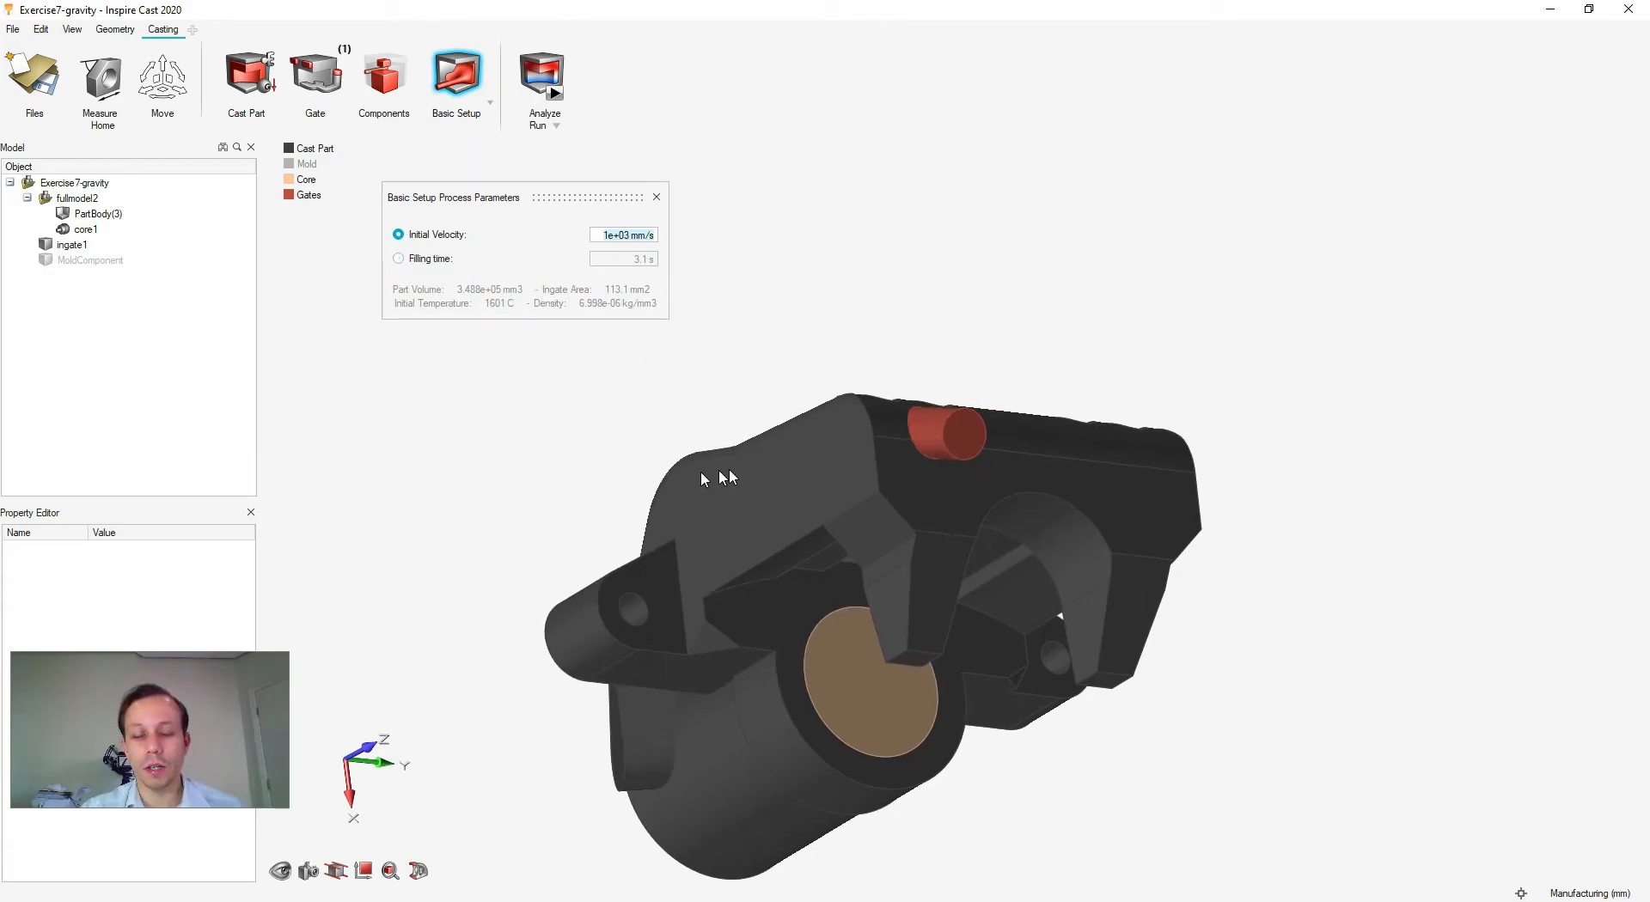
pyautogui.click(1217, 419)
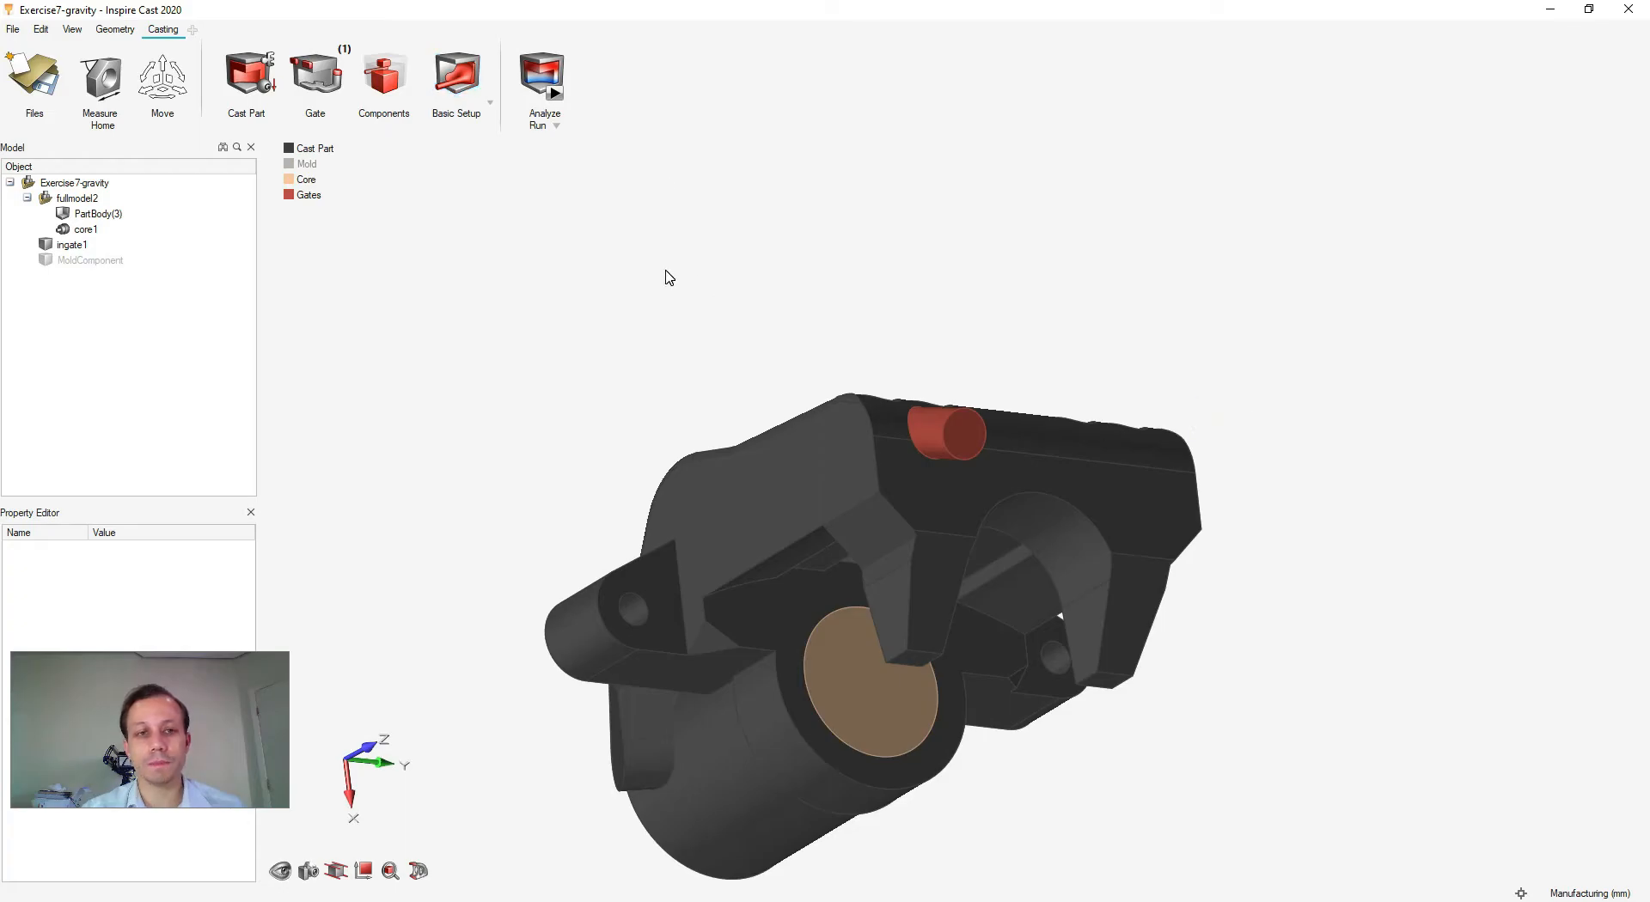
pyautogui.scroll(-2, 698, 329)
pyautogui.rightClick(661, 314)
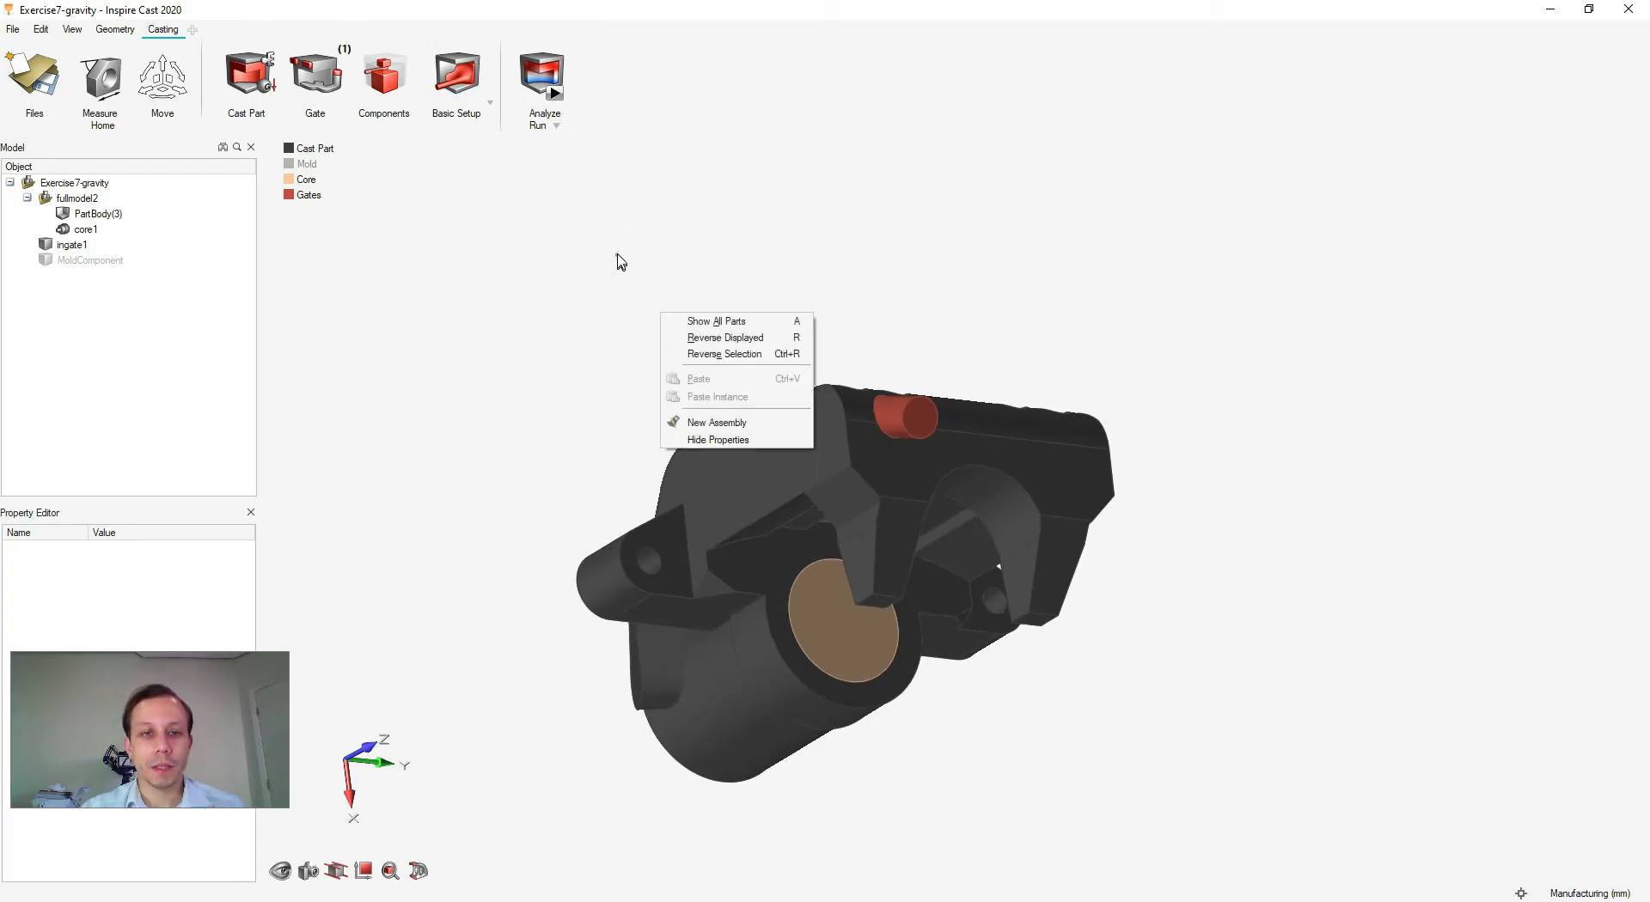
# - Open Run Analysis with 5.3844 mm element size and filling plus solidification enabled
pyautogui.click(617, 256)
pyautogui.click(556, 95)
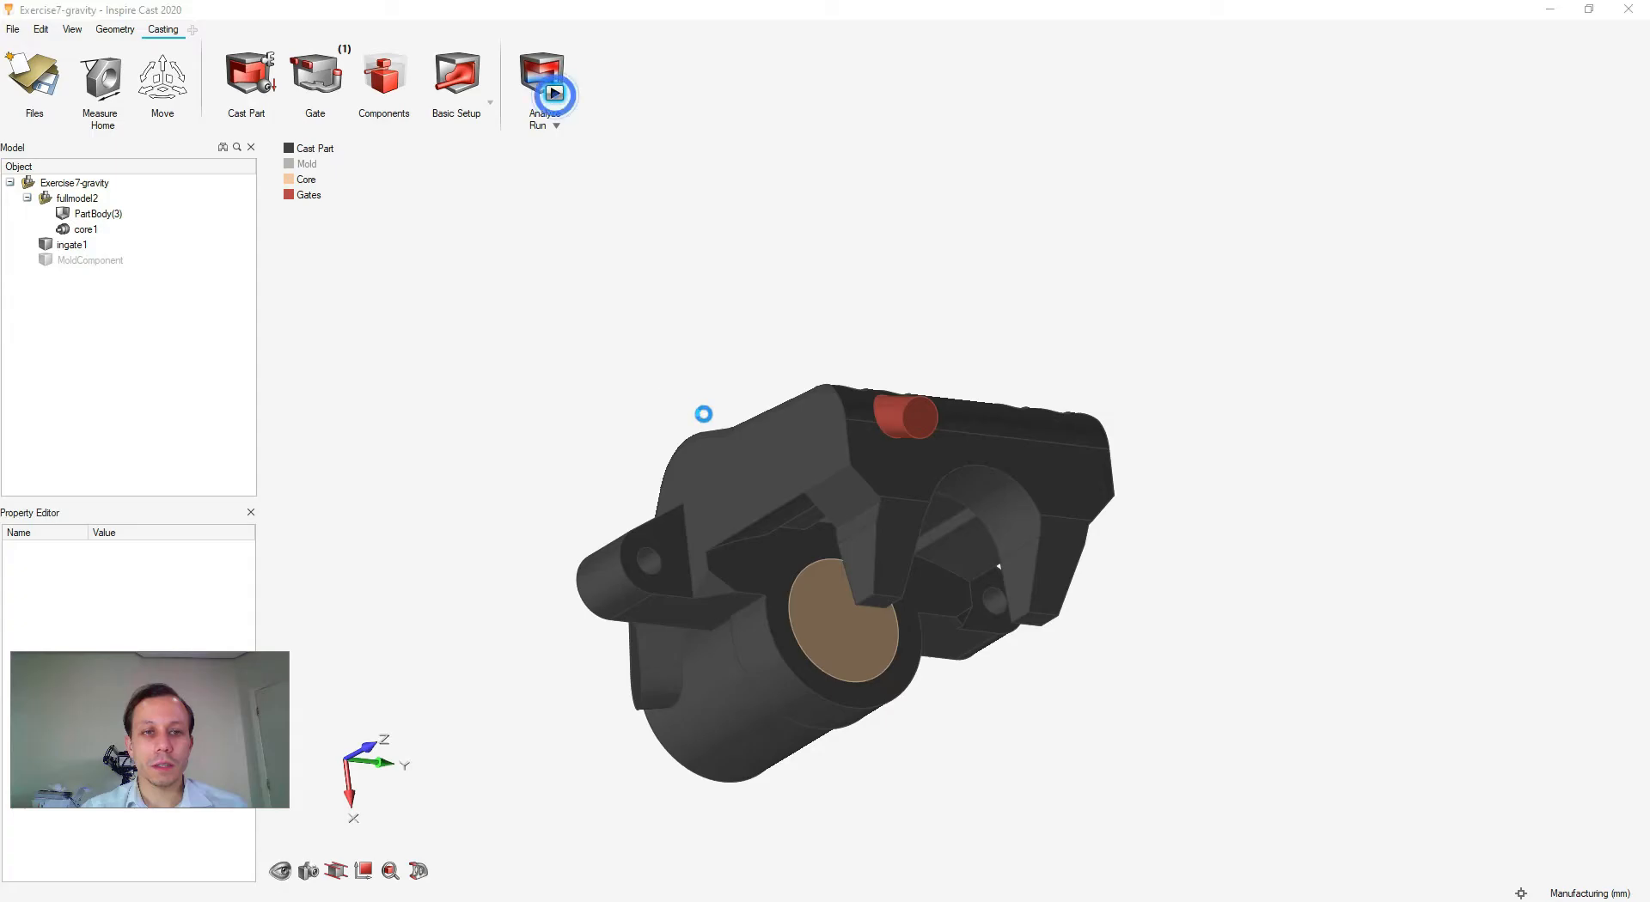
pyautogui.moveTo(861, 351); pyautogui.dragTo(904, 383, button='right')
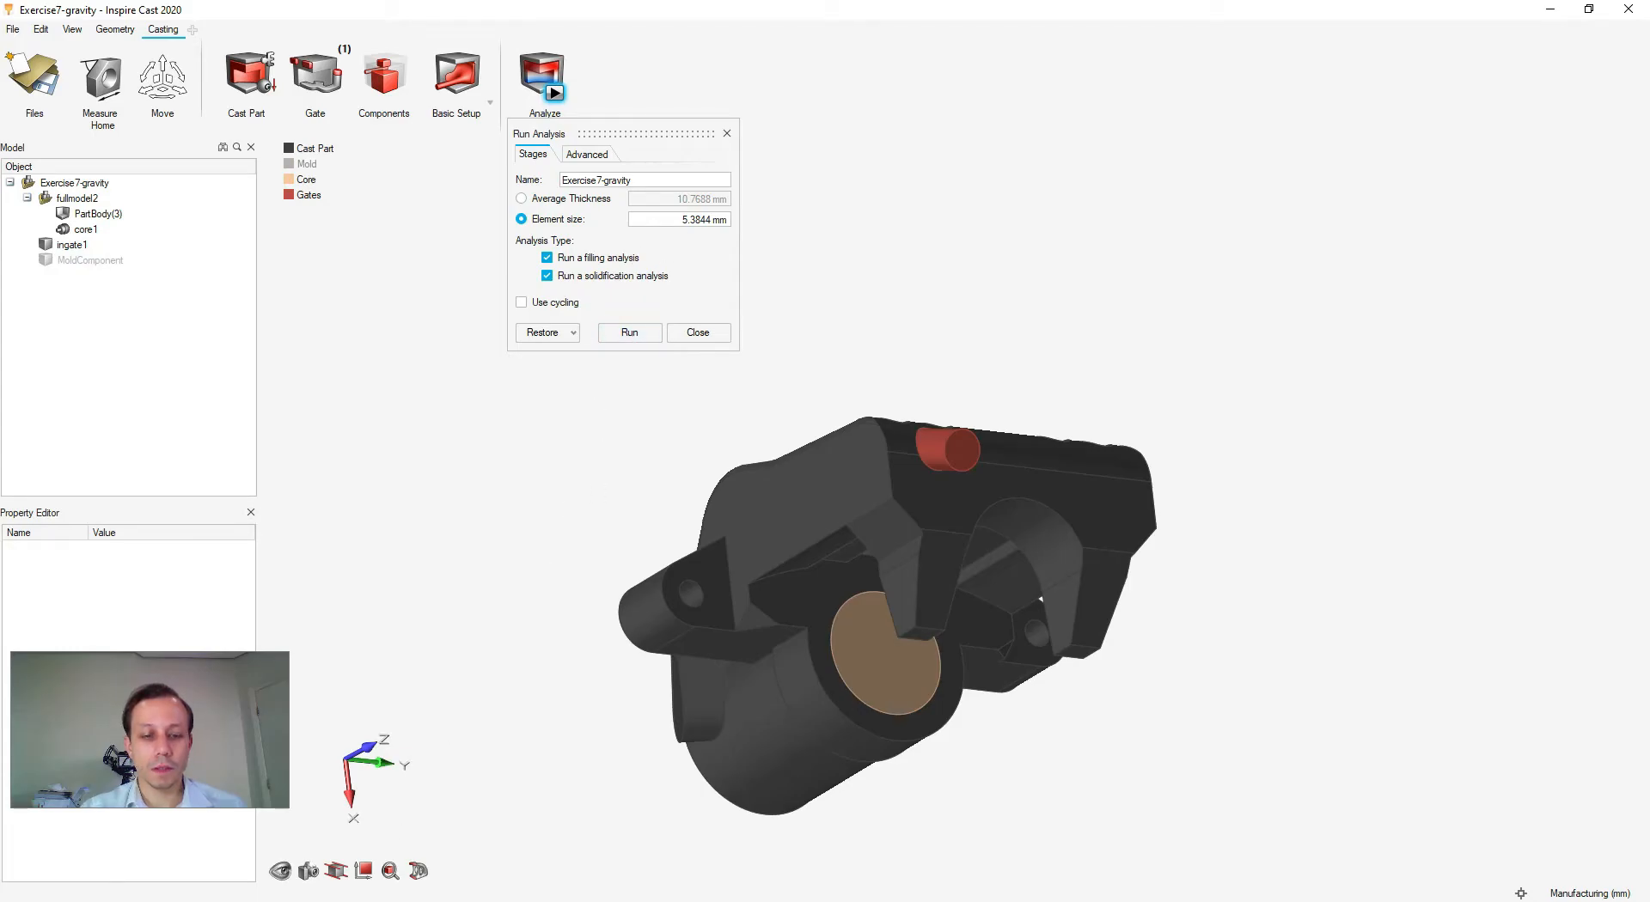
pyautogui.moveTo(548, 561)
pyautogui.mouseDown(button='right')
pyautogui.moveTo(548, 576)
pyautogui.moveTo(550, 543)
pyautogui.mouseUp(button='right')
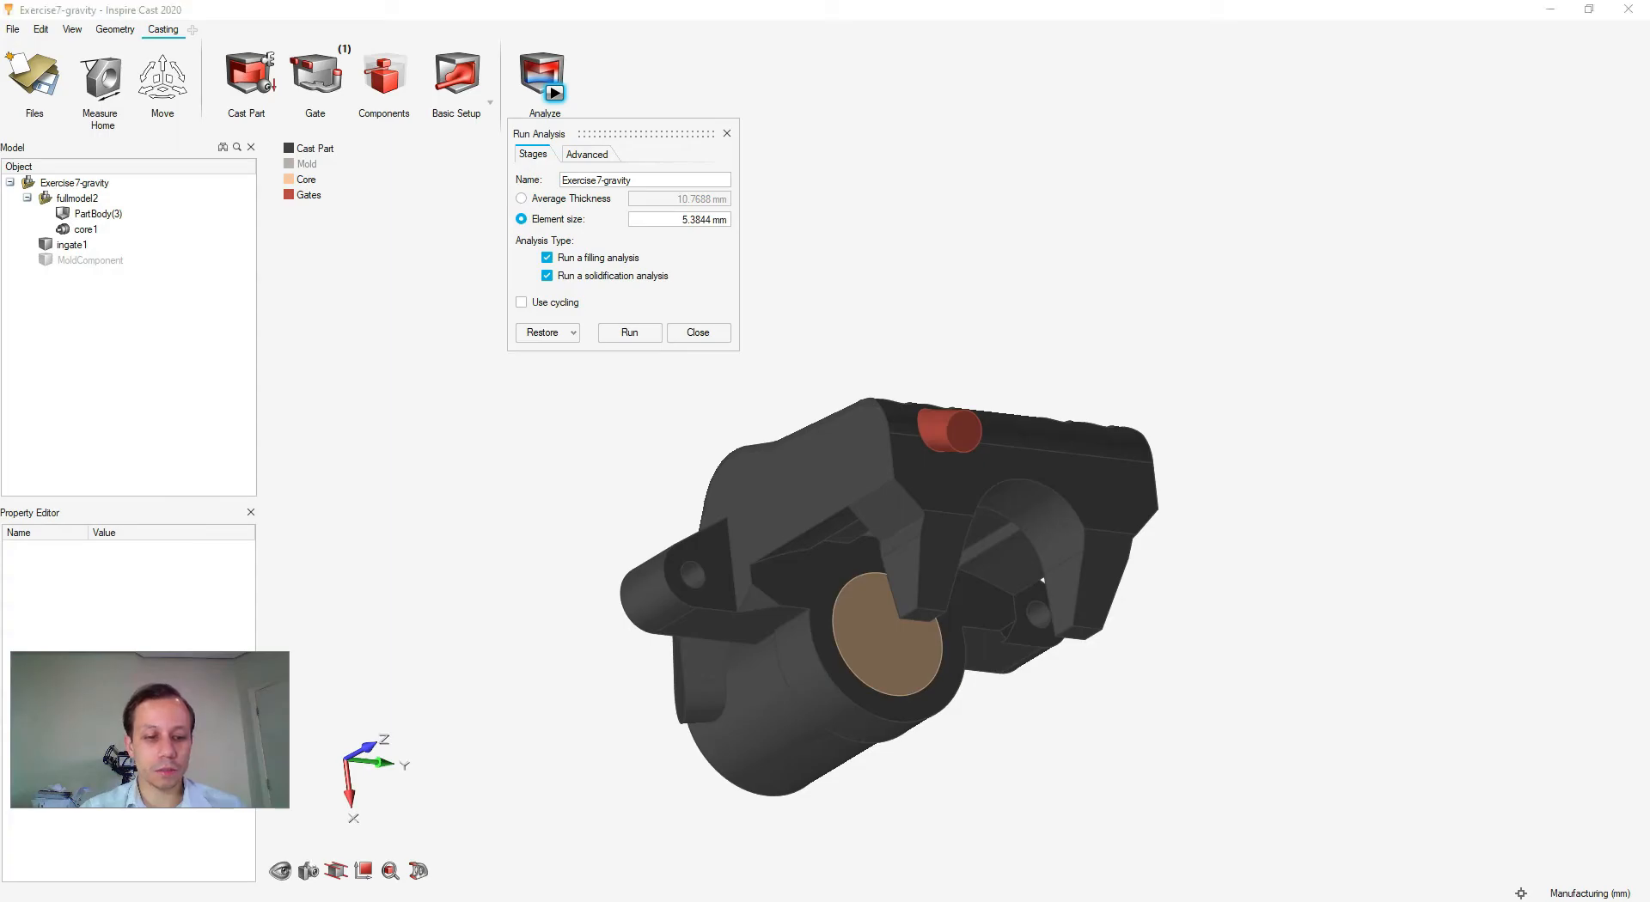
# - Switch to the Exercise7-gravity-Paulo window and watch the filling temperature animation
pyautogui.moveTo(330, 868)
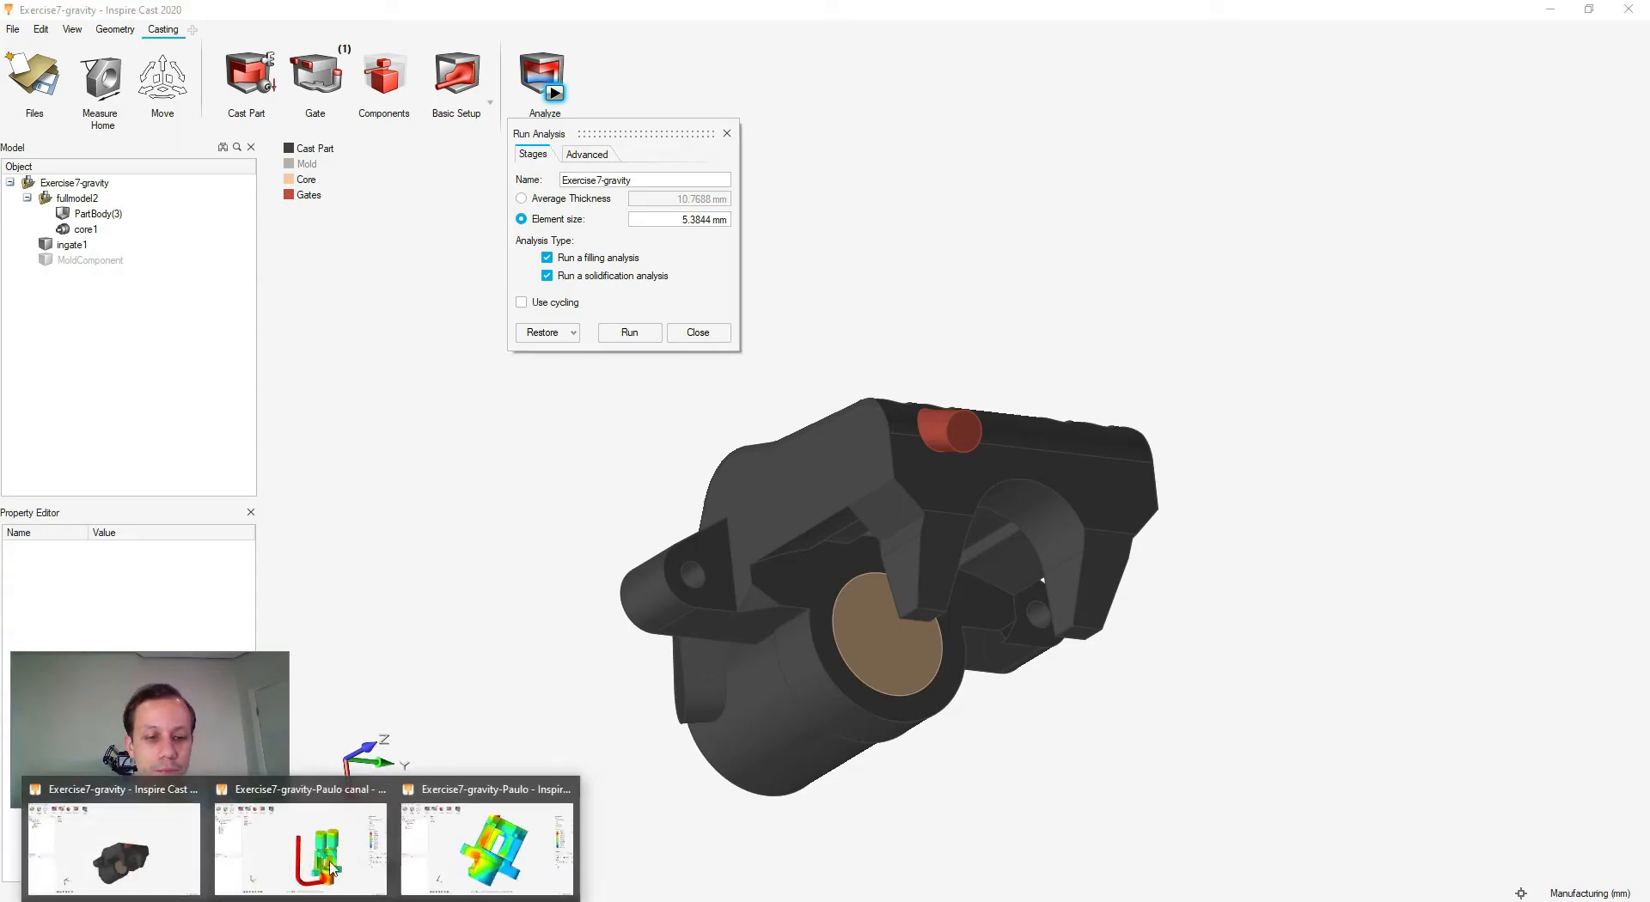
pyautogui.click(492, 851)
pyautogui.moveTo(569, 562); pyautogui.dragTo(891, 589, button='right')
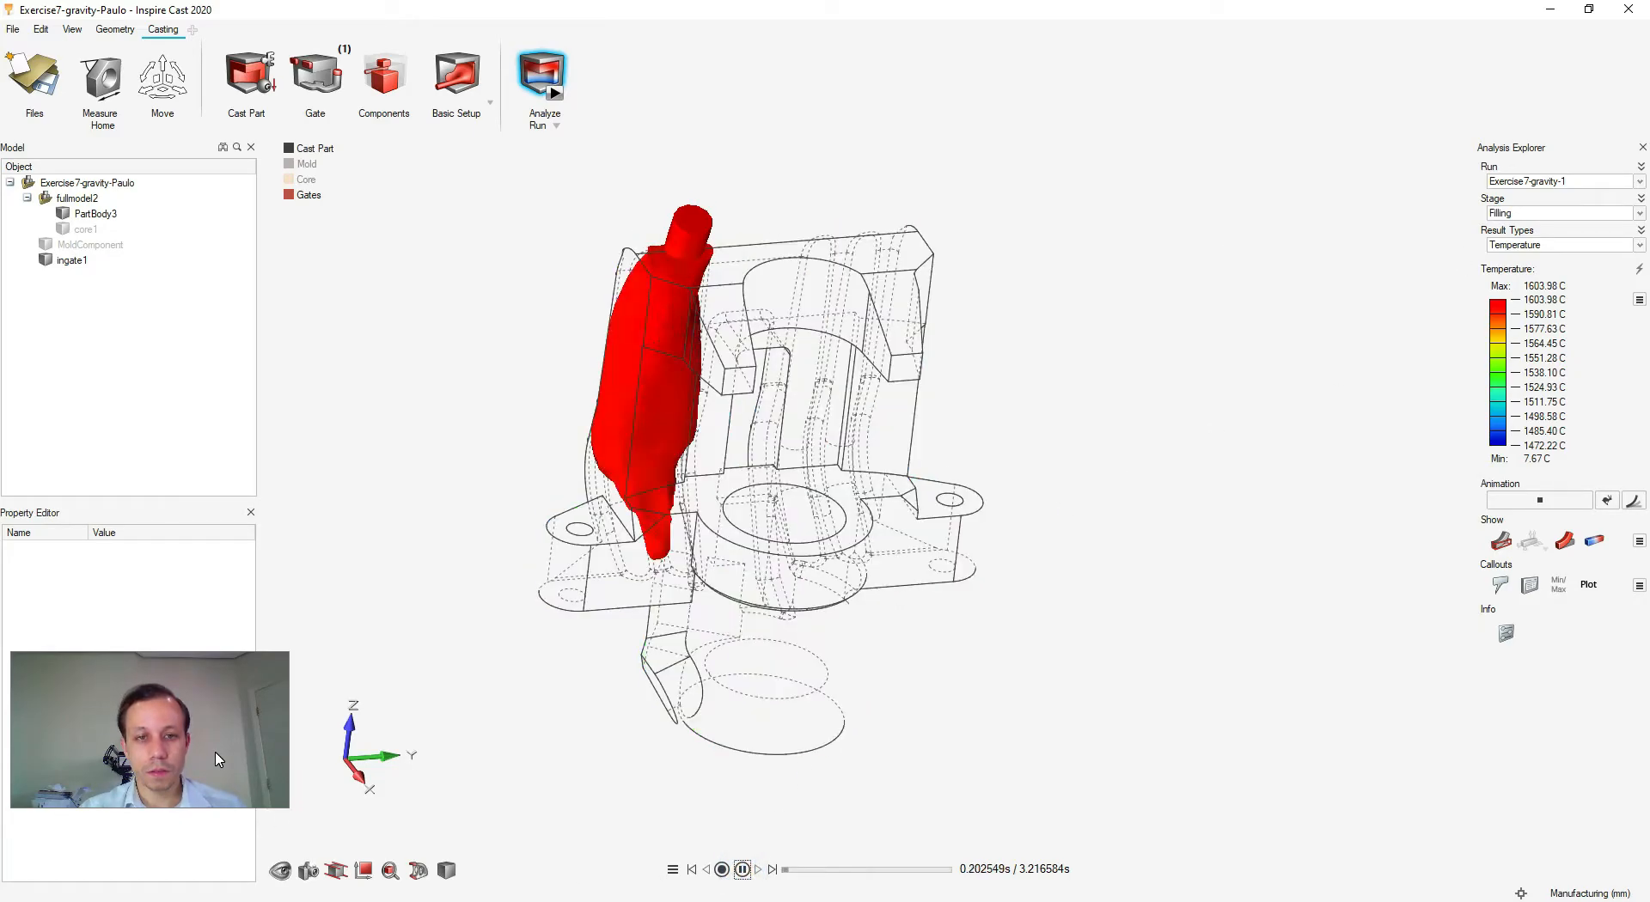
pyautogui.scroll(4, 730, 564)
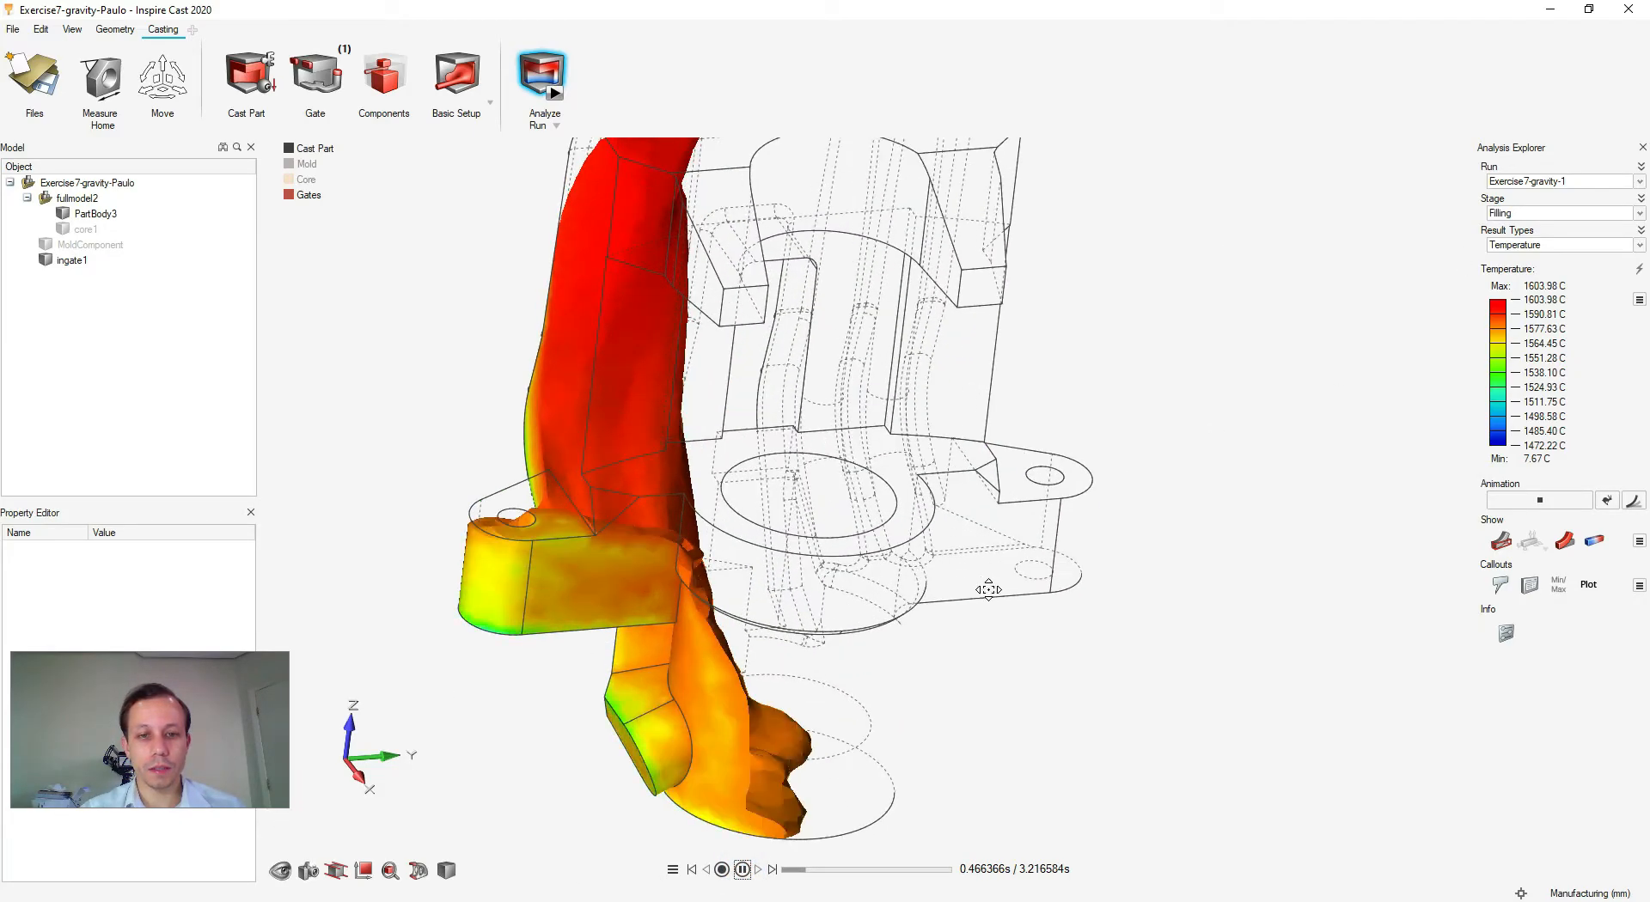
pyautogui.moveTo(765, 543); pyautogui.dragTo(884, 589, button='right')
pyautogui.moveTo(884, 590); pyautogui.dragTo(742, 594, button='middle')
pyautogui.moveTo(741, 593); pyautogui.dragTo(822, 628, button='right')
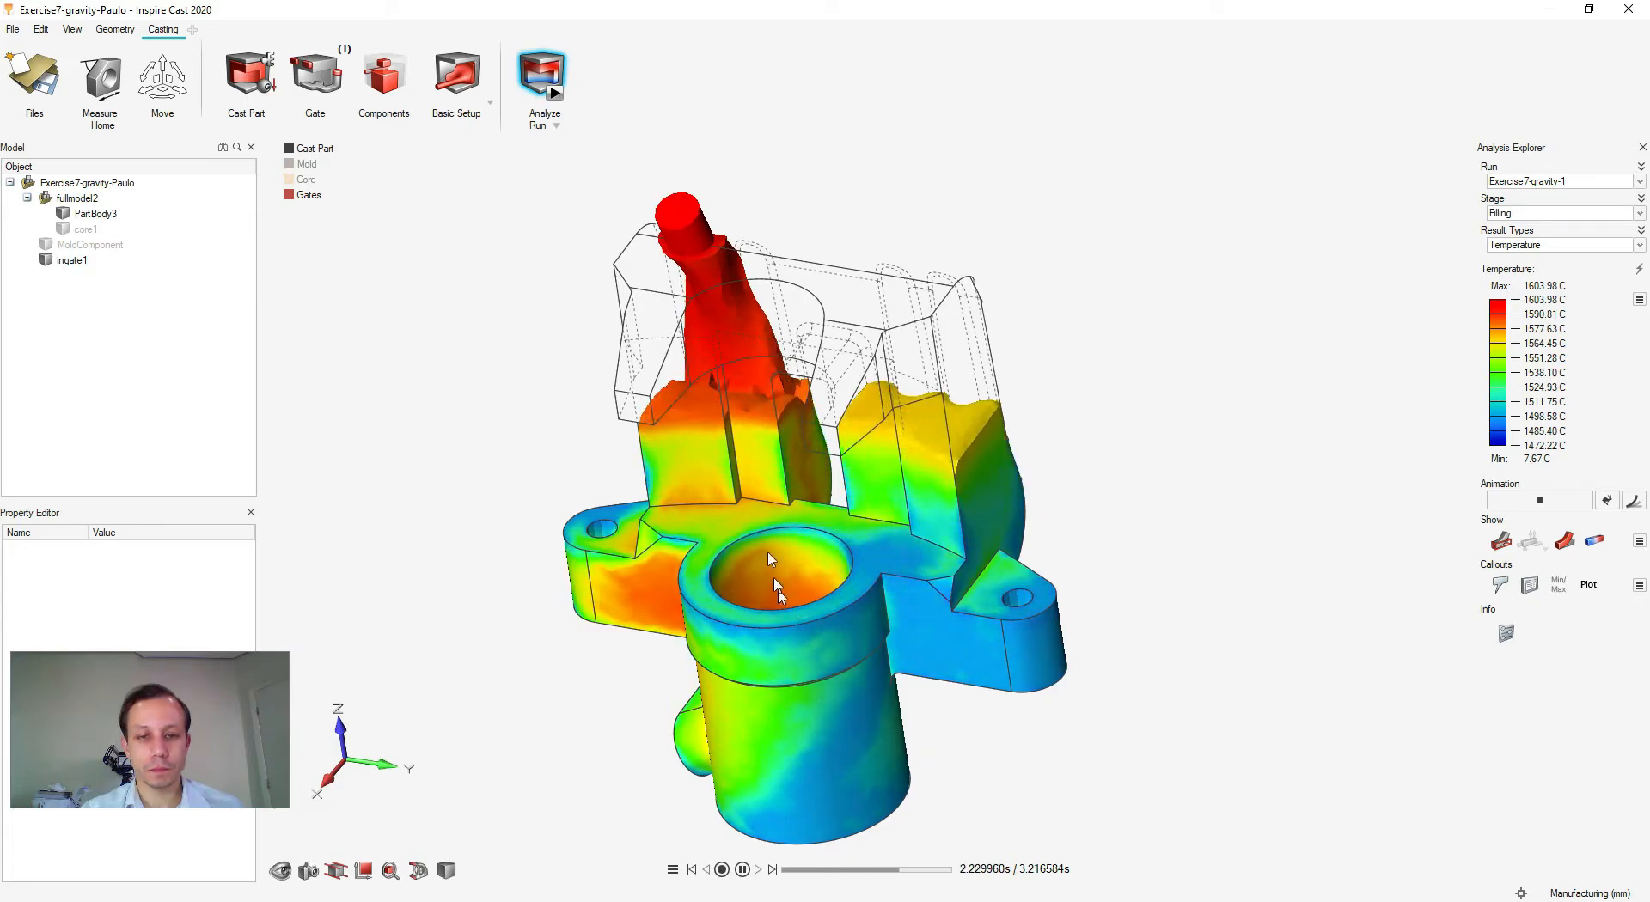
# - Pause the filling result and scrub the timeline to inspect the fill near the lower gate
pyautogui.click(742, 870)
pyautogui.moveTo(936, 875); pyautogui.dragTo(790, 882)
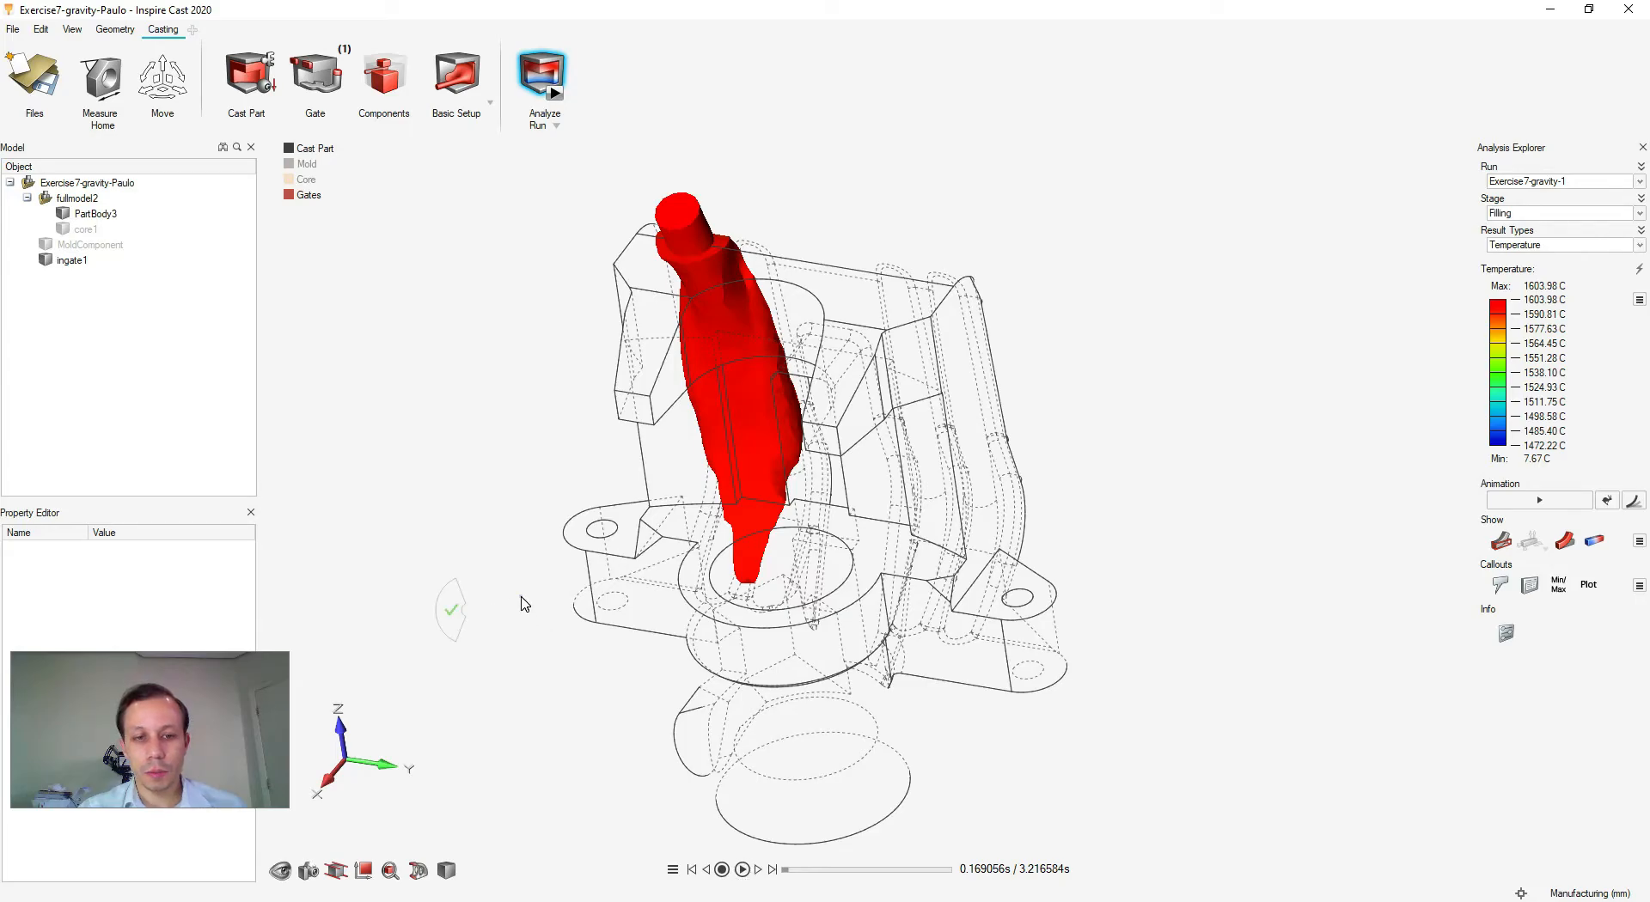
pyautogui.moveTo(533, 595); pyautogui.dragTo(967, 481, button='middle')
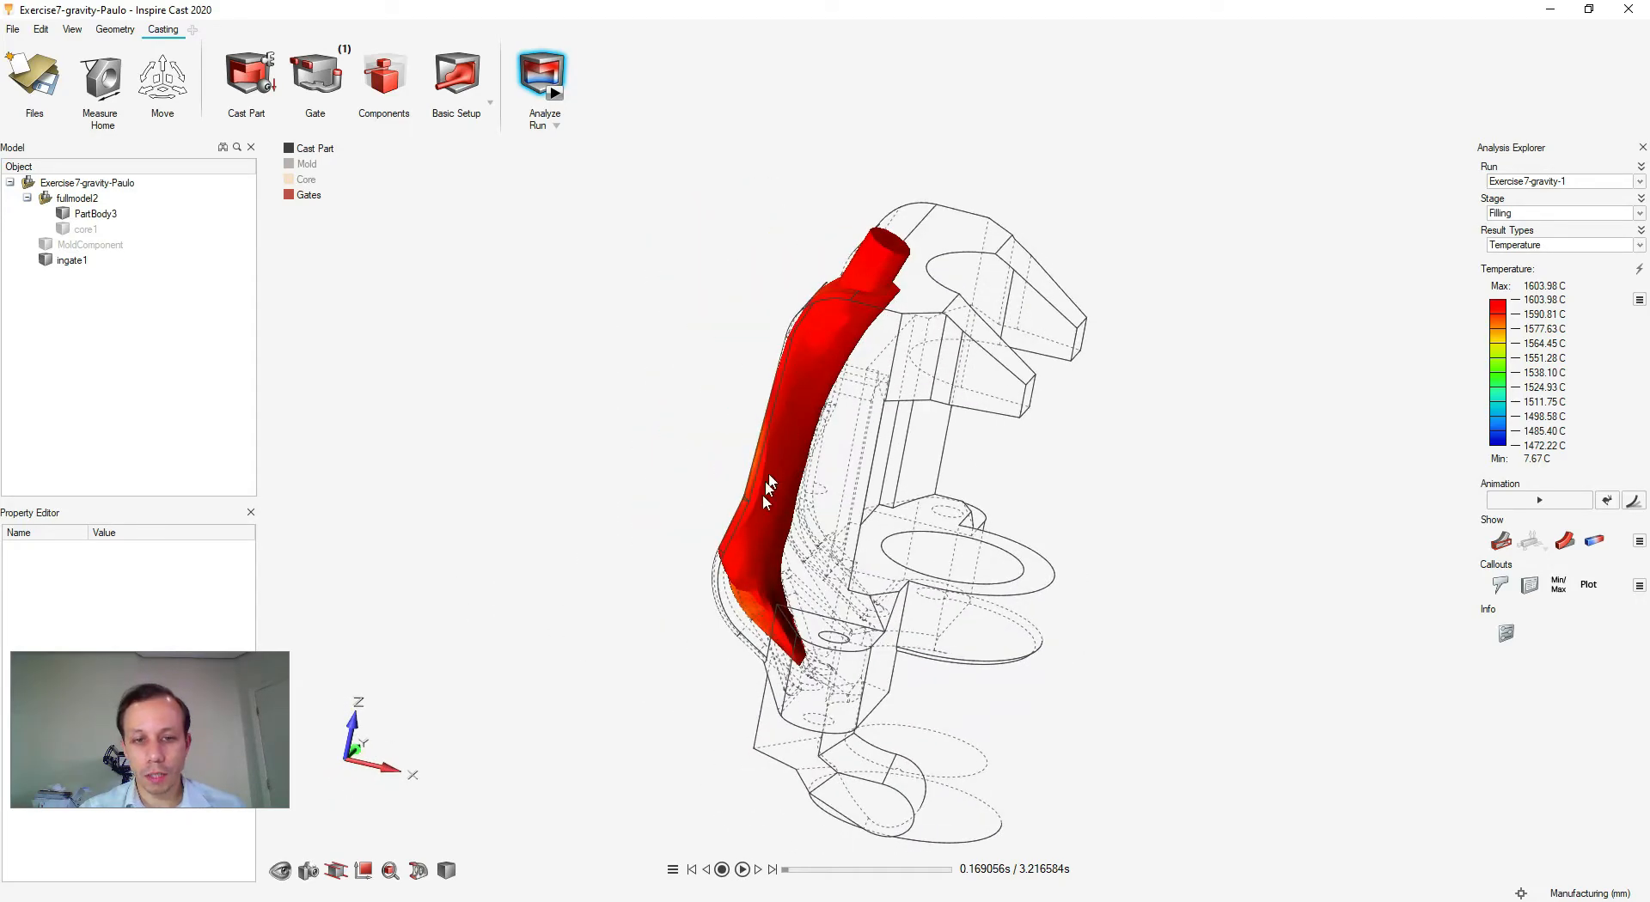
pyautogui.moveTo(993, 627); pyautogui.dragTo(861, 605, button='middle')
pyautogui.moveTo(784, 869); pyautogui.dragTo(805, 870)
pyautogui.moveTo(775, 554); pyautogui.dragTo(841, 605, button='middle')
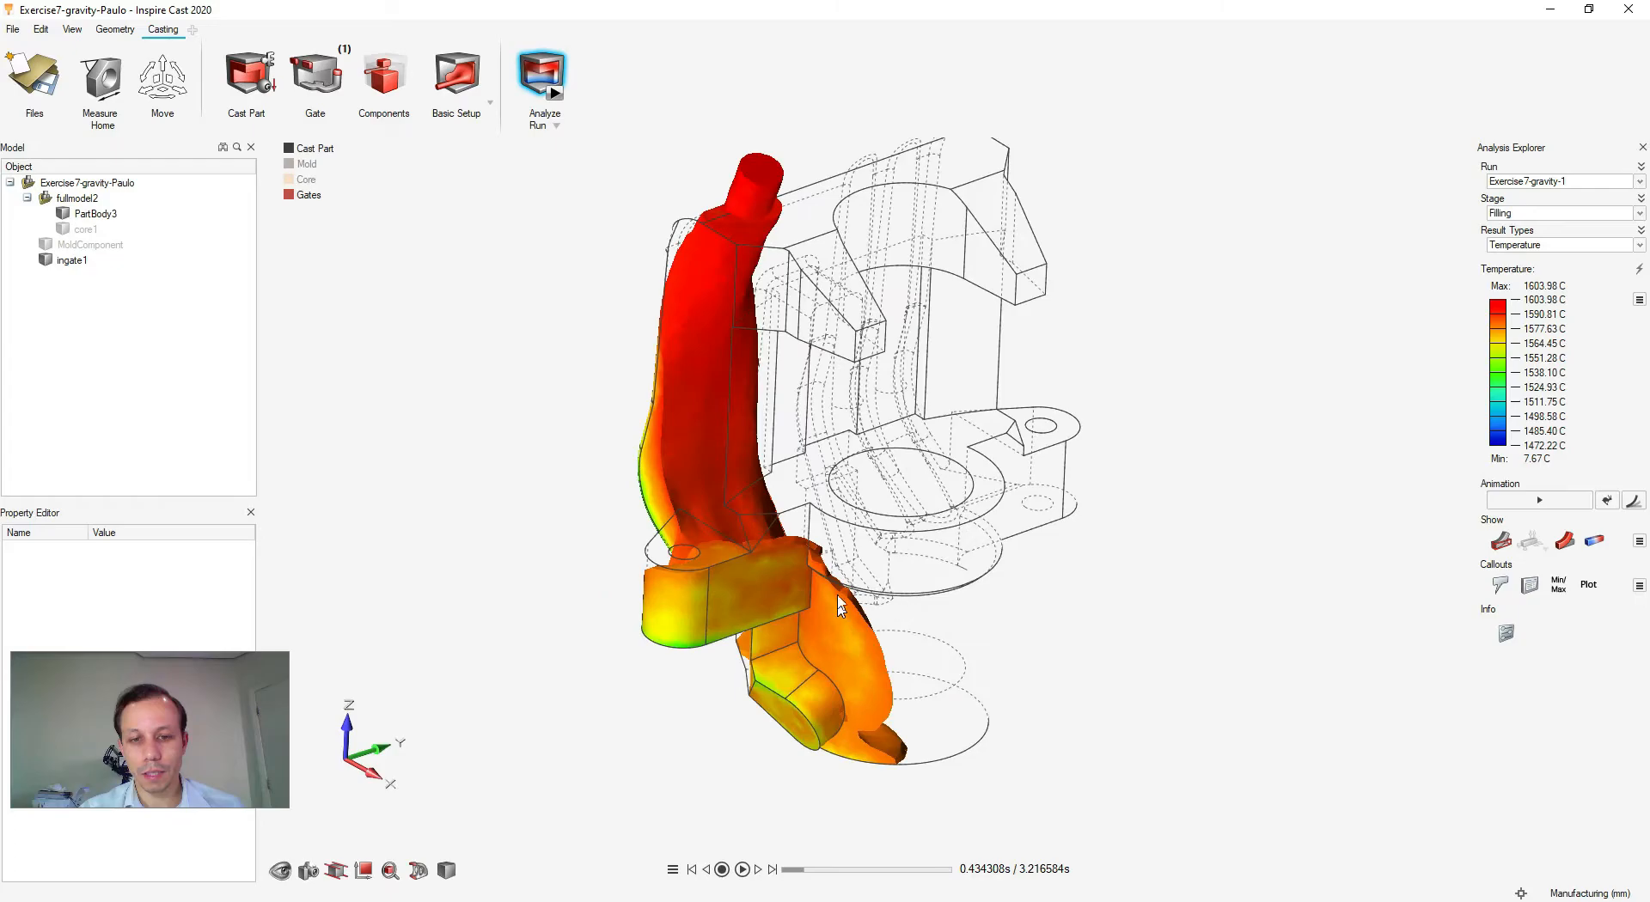
pyautogui.scroll(3, 842, 602)
pyautogui.moveTo(806, 873)
pyautogui.mouseDown()
pyautogui.moveTo(793, 873)
pyautogui.moveTo(869, 873)
pyautogui.moveTo(885, 856)
pyautogui.moveTo(782, 870)
pyautogui.mouseUp()
pyautogui.scroll(-3, 1095, 620)
pyautogui.moveTo(1100, 622)
pyautogui.mouseDown(button='right')
pyautogui.moveTo(1017, 651)
pyautogui.moveTo(1086, 649)
pyautogui.mouseUp(button='right')
pyautogui.scroll(-1, 1022, 649)
pyautogui.scroll(-2, 921, 685)
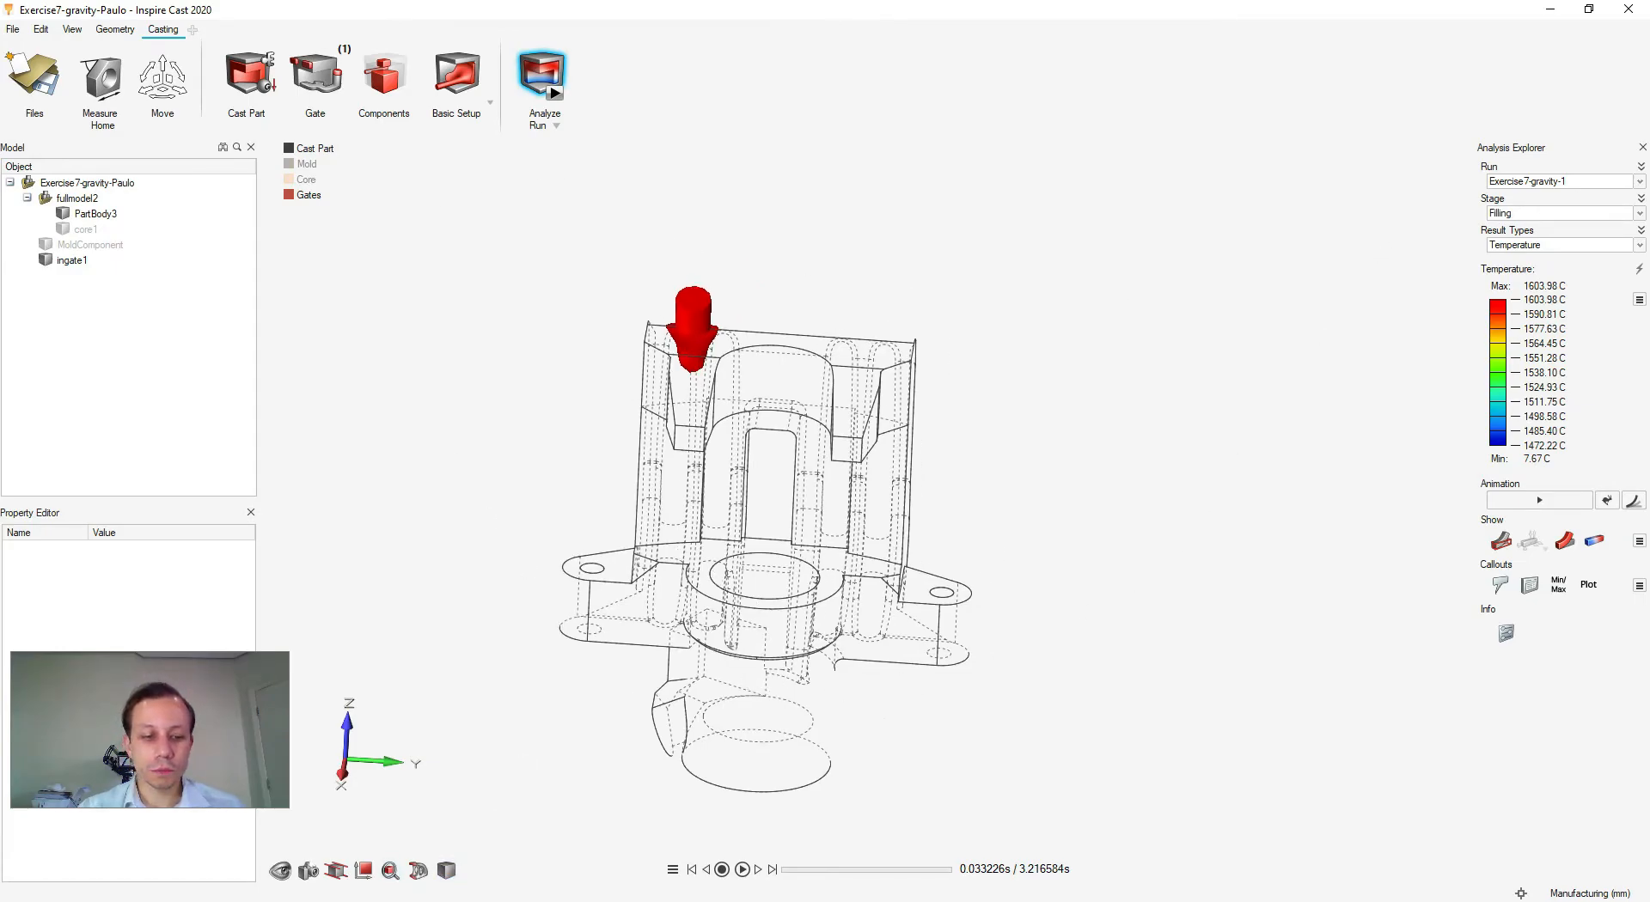
# - Return to Exercise7-gravity, close the run settings and delete the existing ingate1
pyautogui.moveTo(301, 899)
pyautogui.click(172, 851)
pyautogui.click(693, 332)
pyautogui.moveTo(648, 648); pyautogui.dragTo(1137, 505, button='right')
pyautogui.scroll(5, 956, 637)
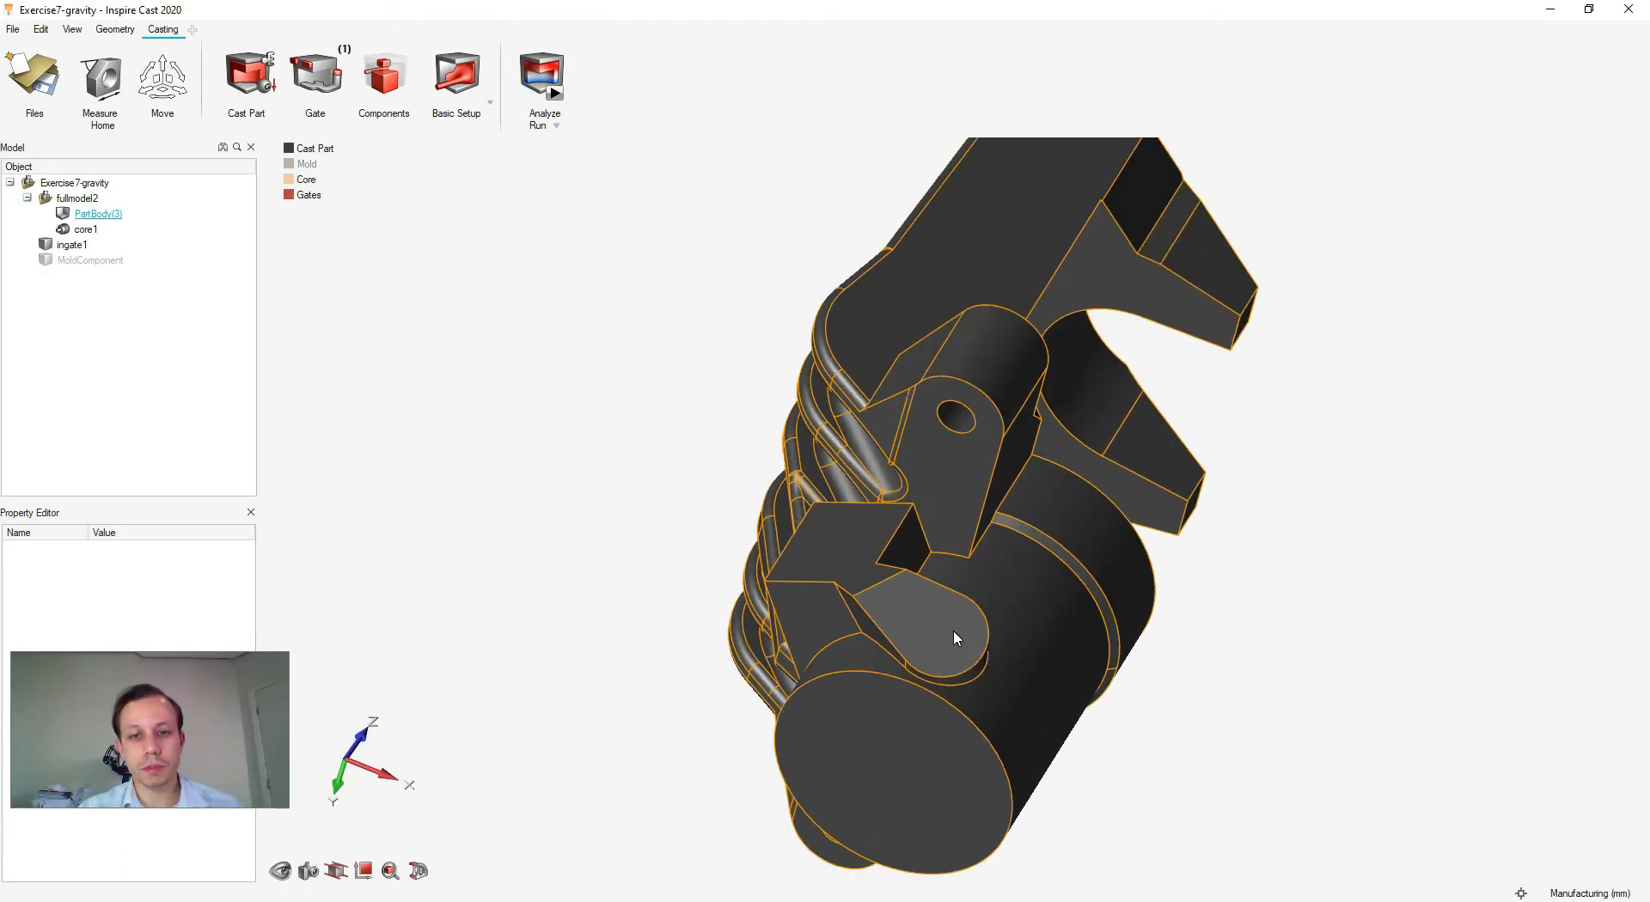
pyautogui.scroll(-3, 954, 634)
pyautogui.moveTo(946, 569); pyautogui.dragTo(795, 679, button='middle')
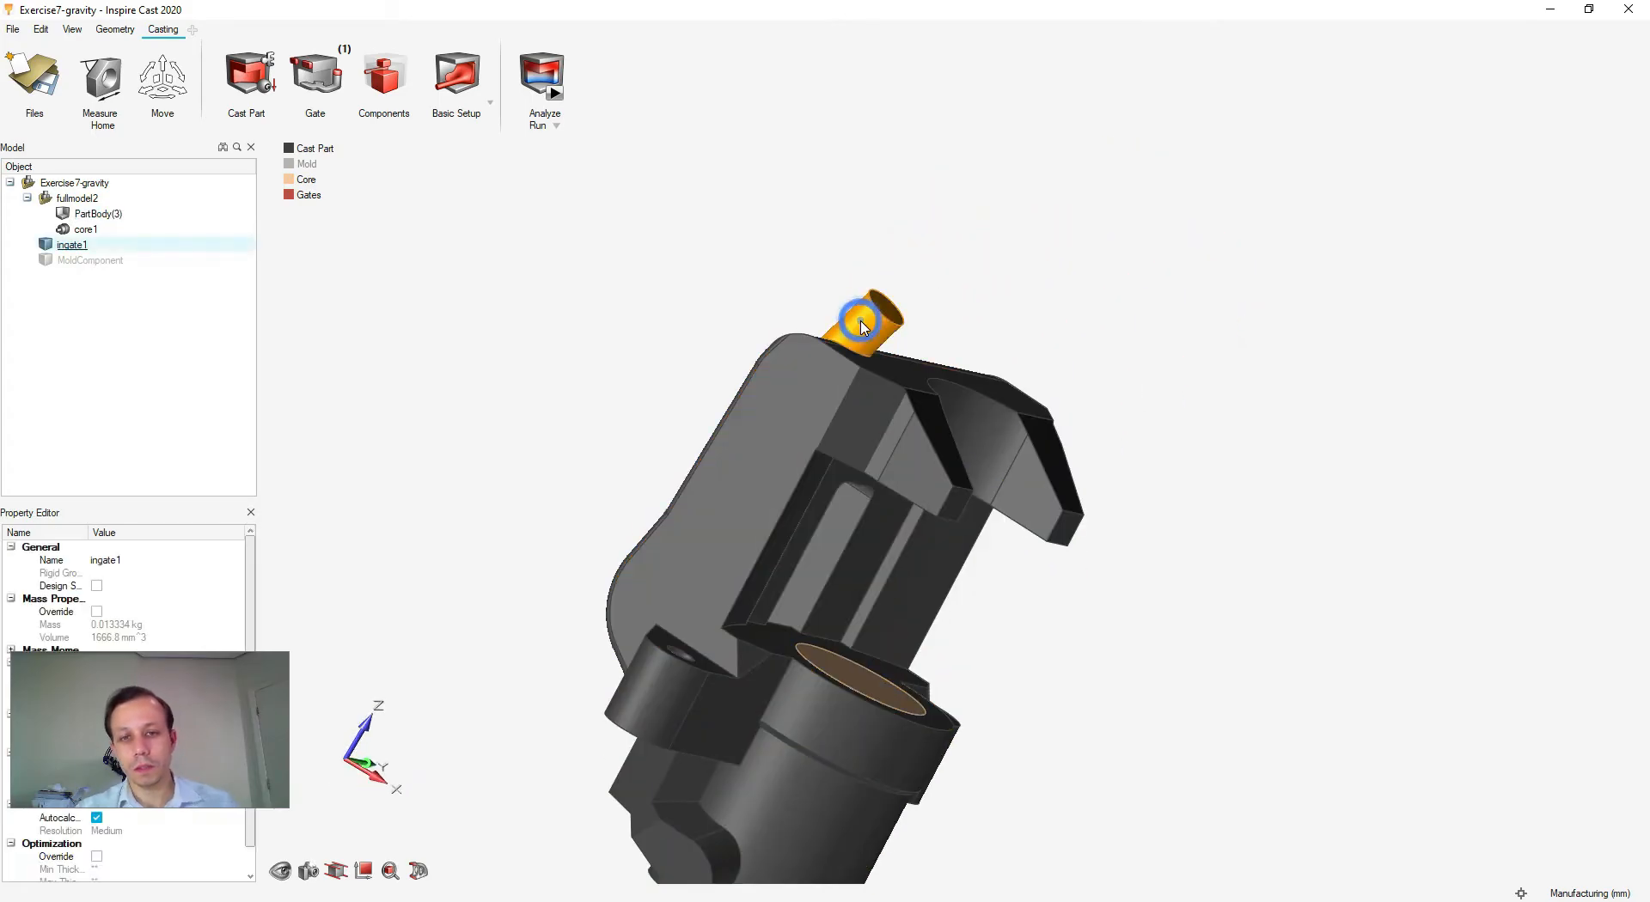
pyautogui.press('Delete')
# - Create a new 6 mm radius gate on the caliper's lower boss and deselect it
pyautogui.moveTo(552, 517); pyautogui.dragTo(605, 428, button='right')
pyautogui.moveTo(936, 505); pyautogui.dragTo(868, 718, button='middle')
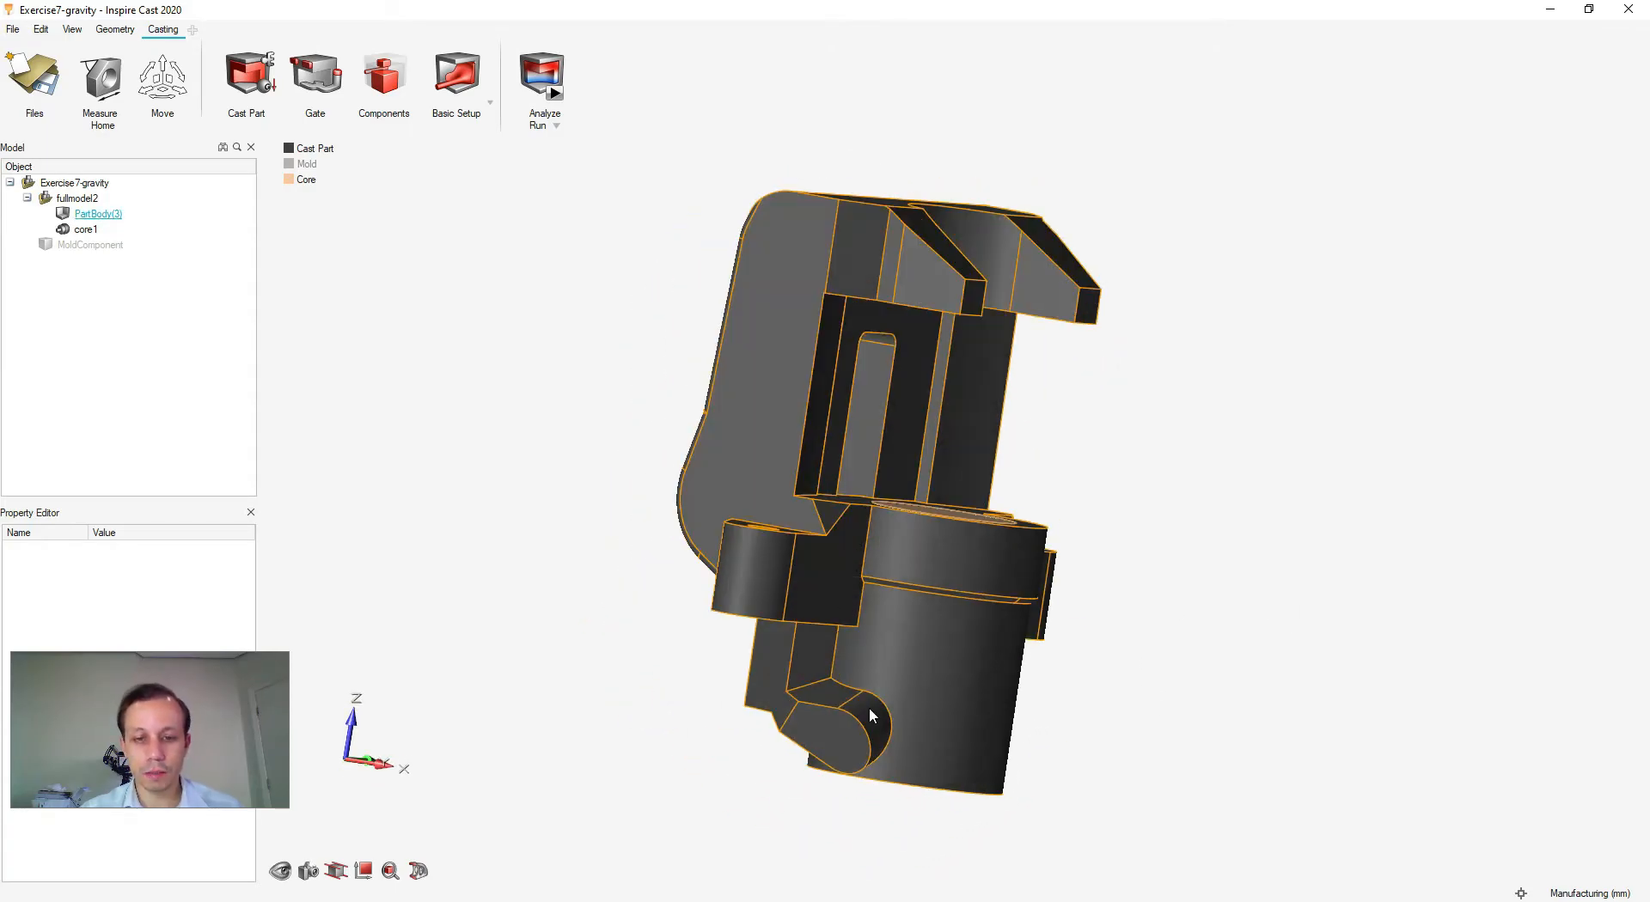
pyautogui.scroll(3, 870, 733)
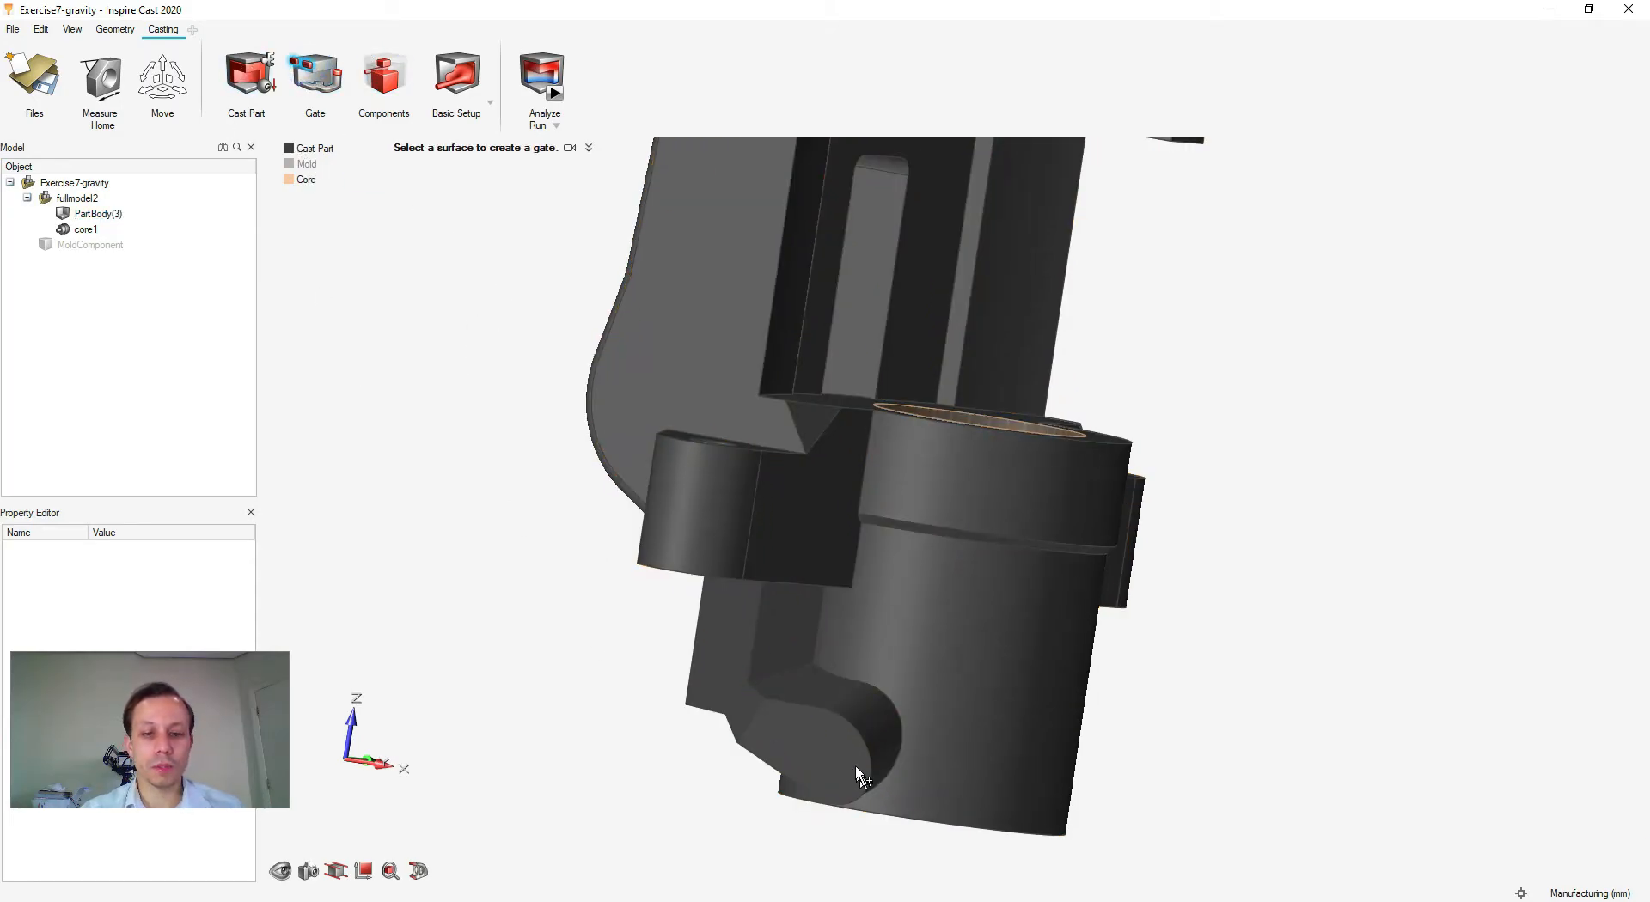
pyautogui.click(827, 760)
pyautogui.moveTo(859, 549); pyautogui.dragTo(985, 788, button='middle')
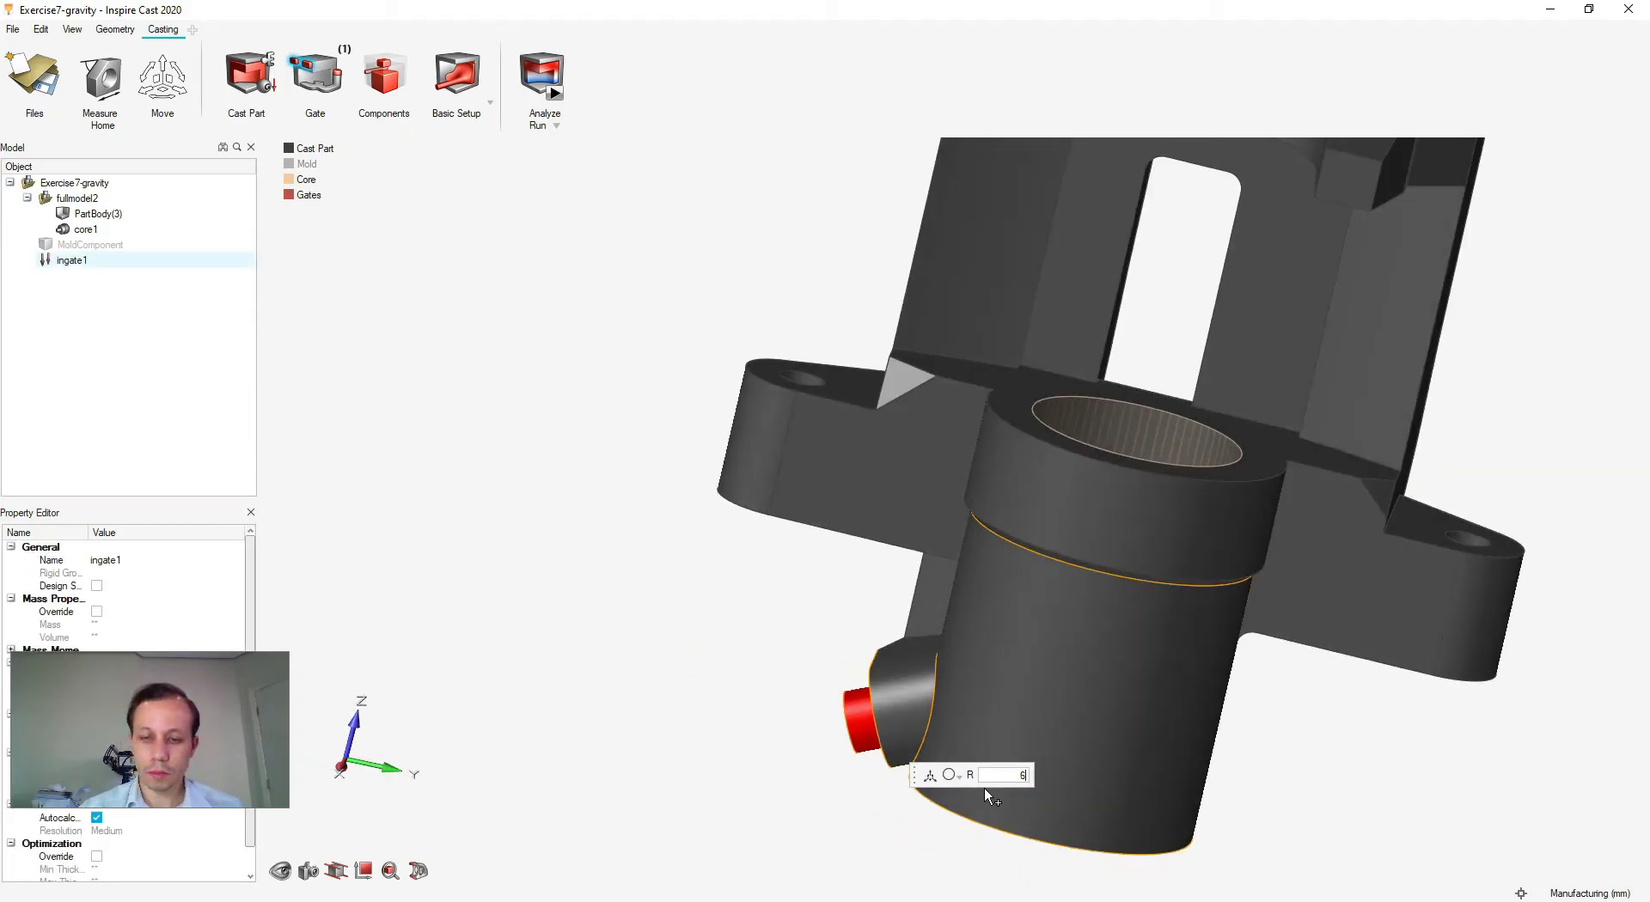
pyautogui.press('Return')
pyautogui.press('Escape')
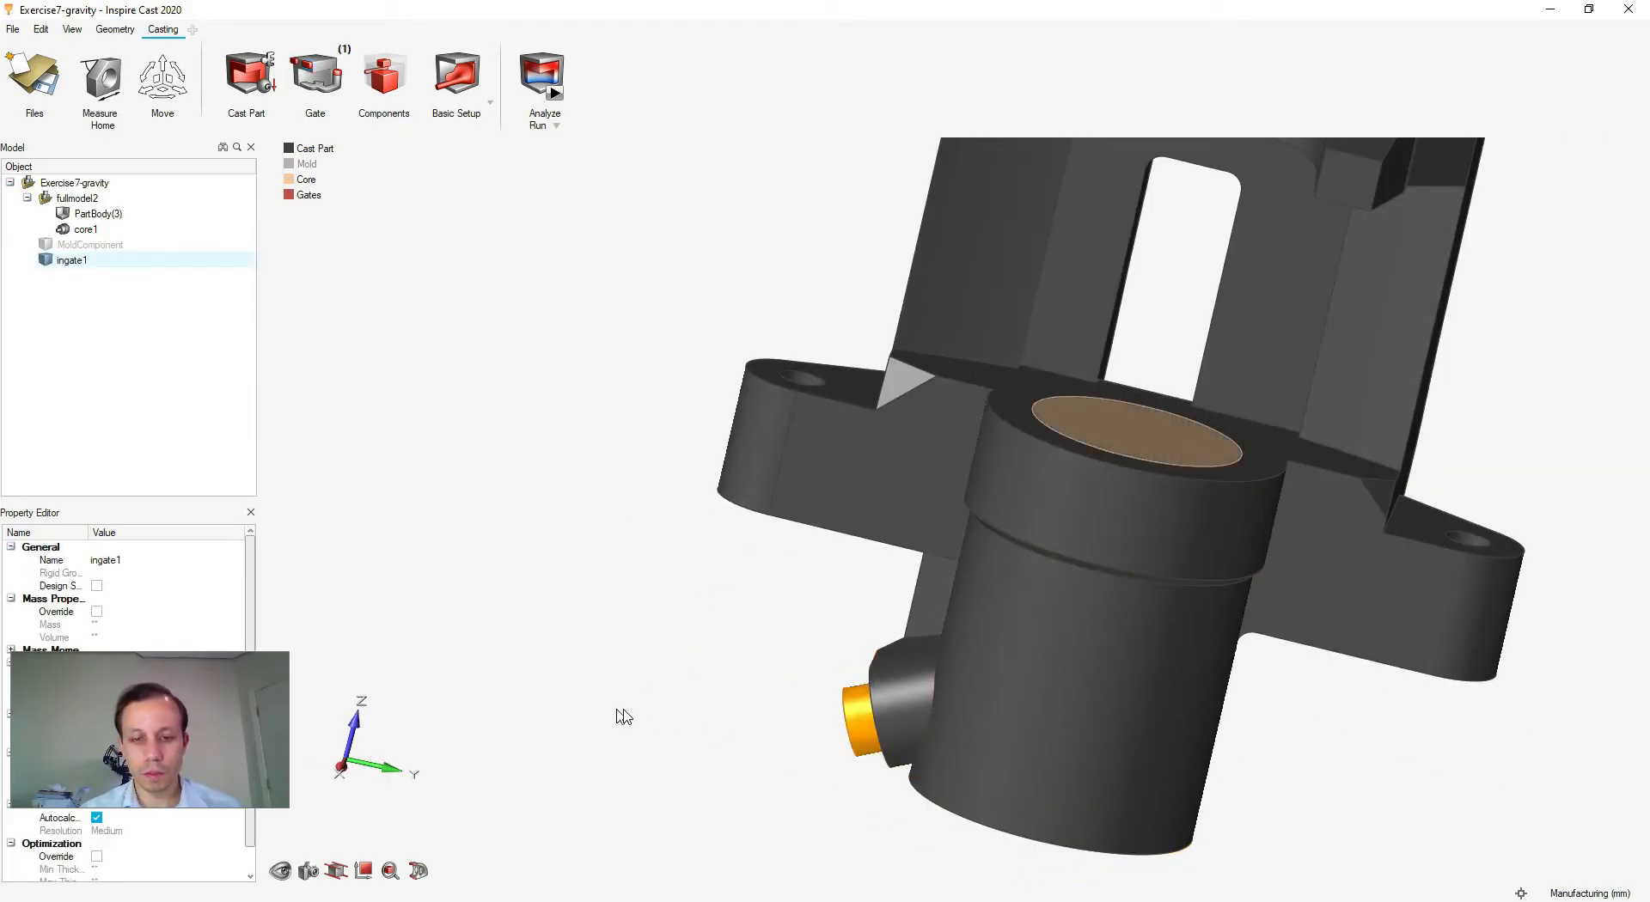
pyautogui.scroll(-2, 640, 710)
pyautogui.click(636, 701)
pyautogui.scroll(-2, 564, 689)
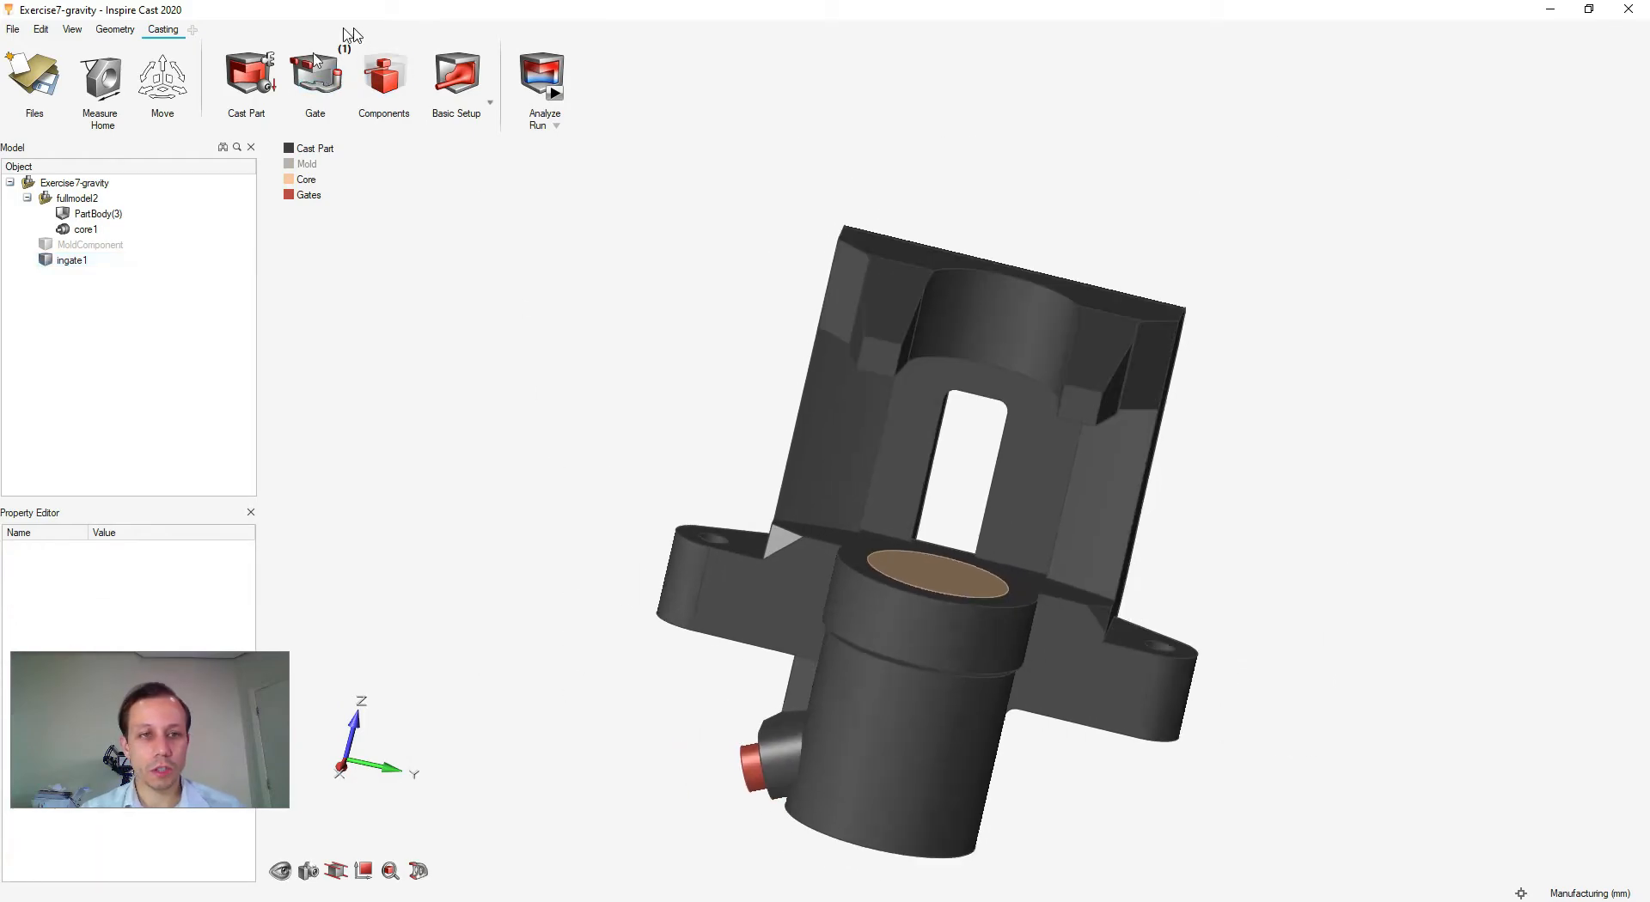
pyautogui.moveTo(515, 397); pyautogui.dragTo(454, 376, button='middle')
# - Open Run Analysis, then switch to the Exercise7-gravity-Paulo filling results window
pyautogui.click(557, 93)
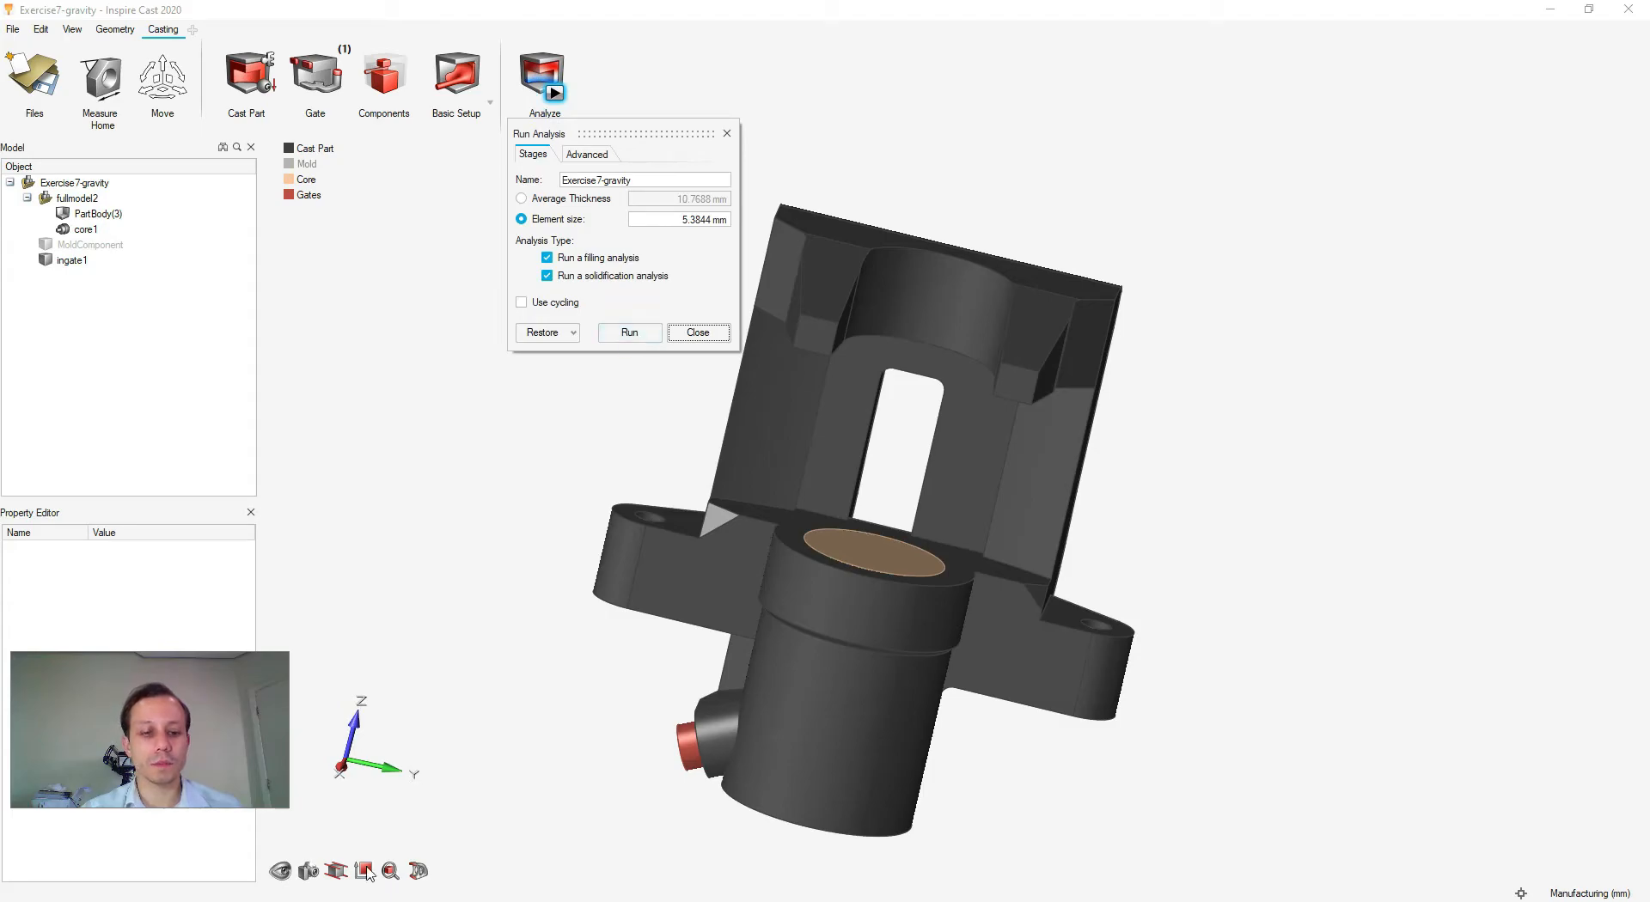
pyautogui.click(301, 901)
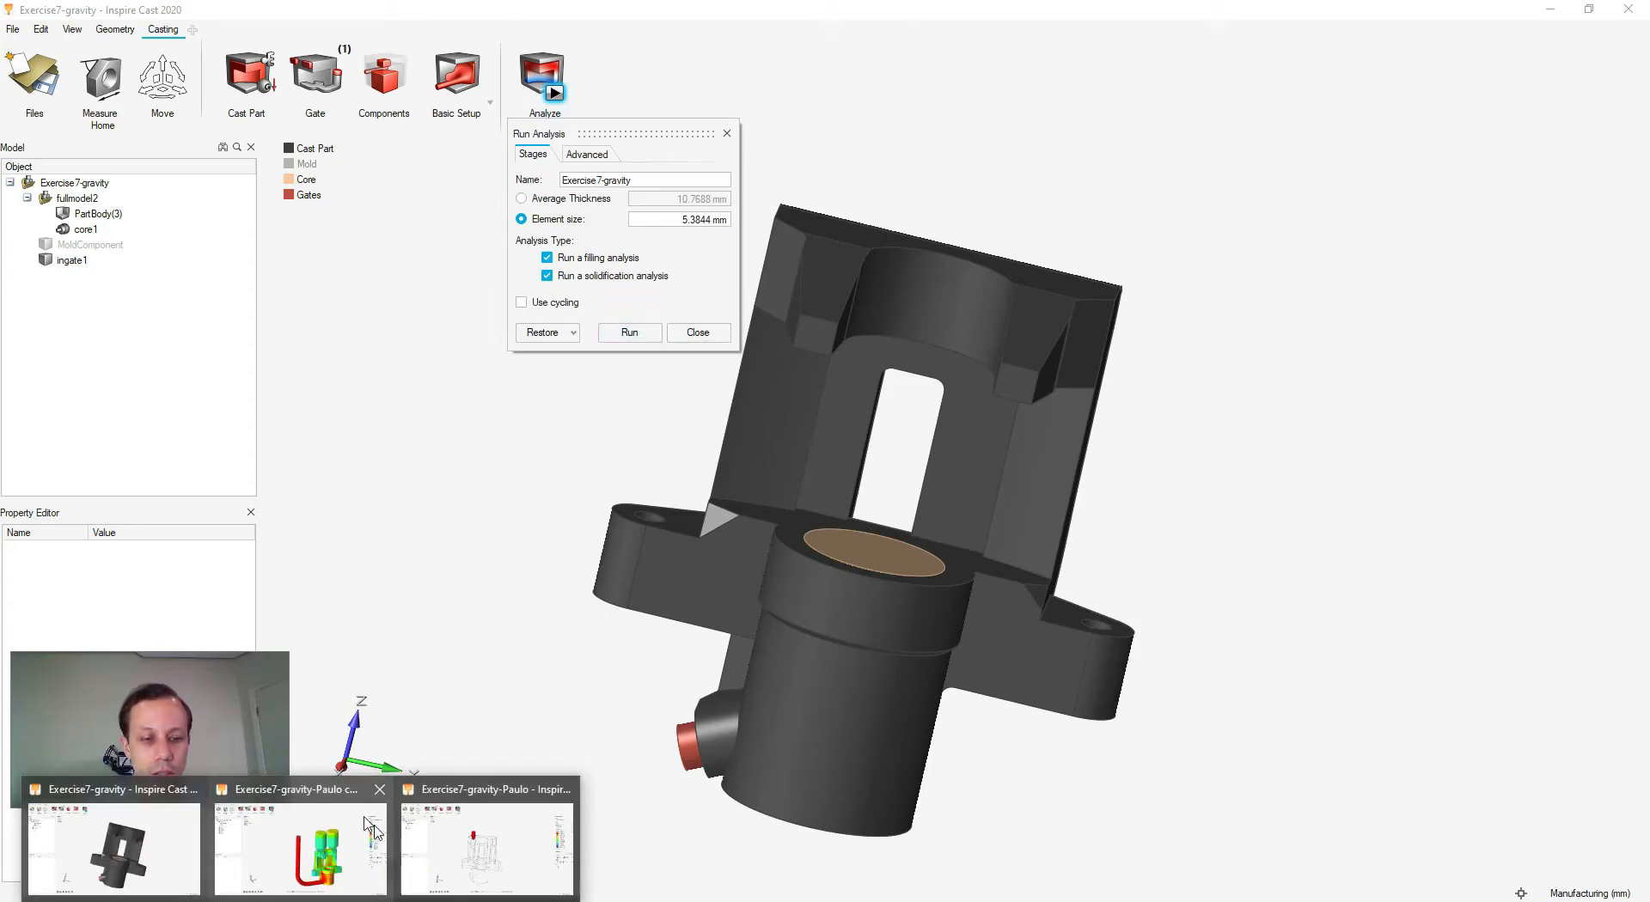
pyautogui.click(497, 834)
pyautogui.moveTo(1078, 401); pyautogui.dragTo(1028, 394, button='middle')
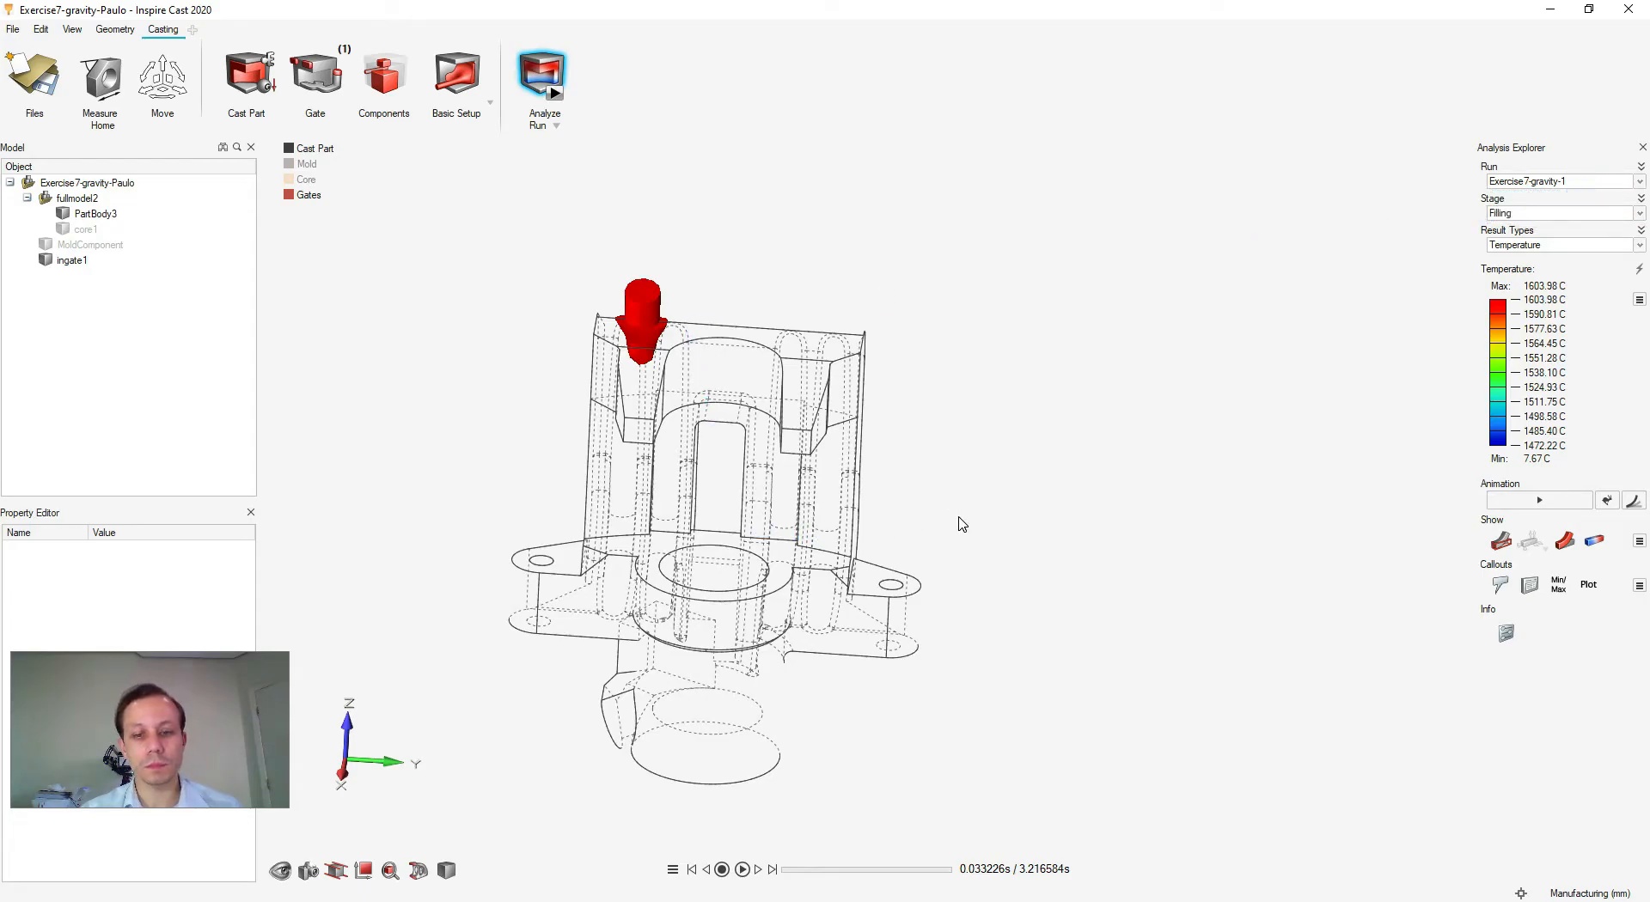
# - Orbit to a front view, watch the metal rise, then pause and scrub the filling back to 2.07 s
pyautogui.moveTo(947, 511); pyautogui.dragTo(1009, 471, button='right')
pyautogui.moveTo(860, 614); pyautogui.dragTo(903, 591, button='middle')
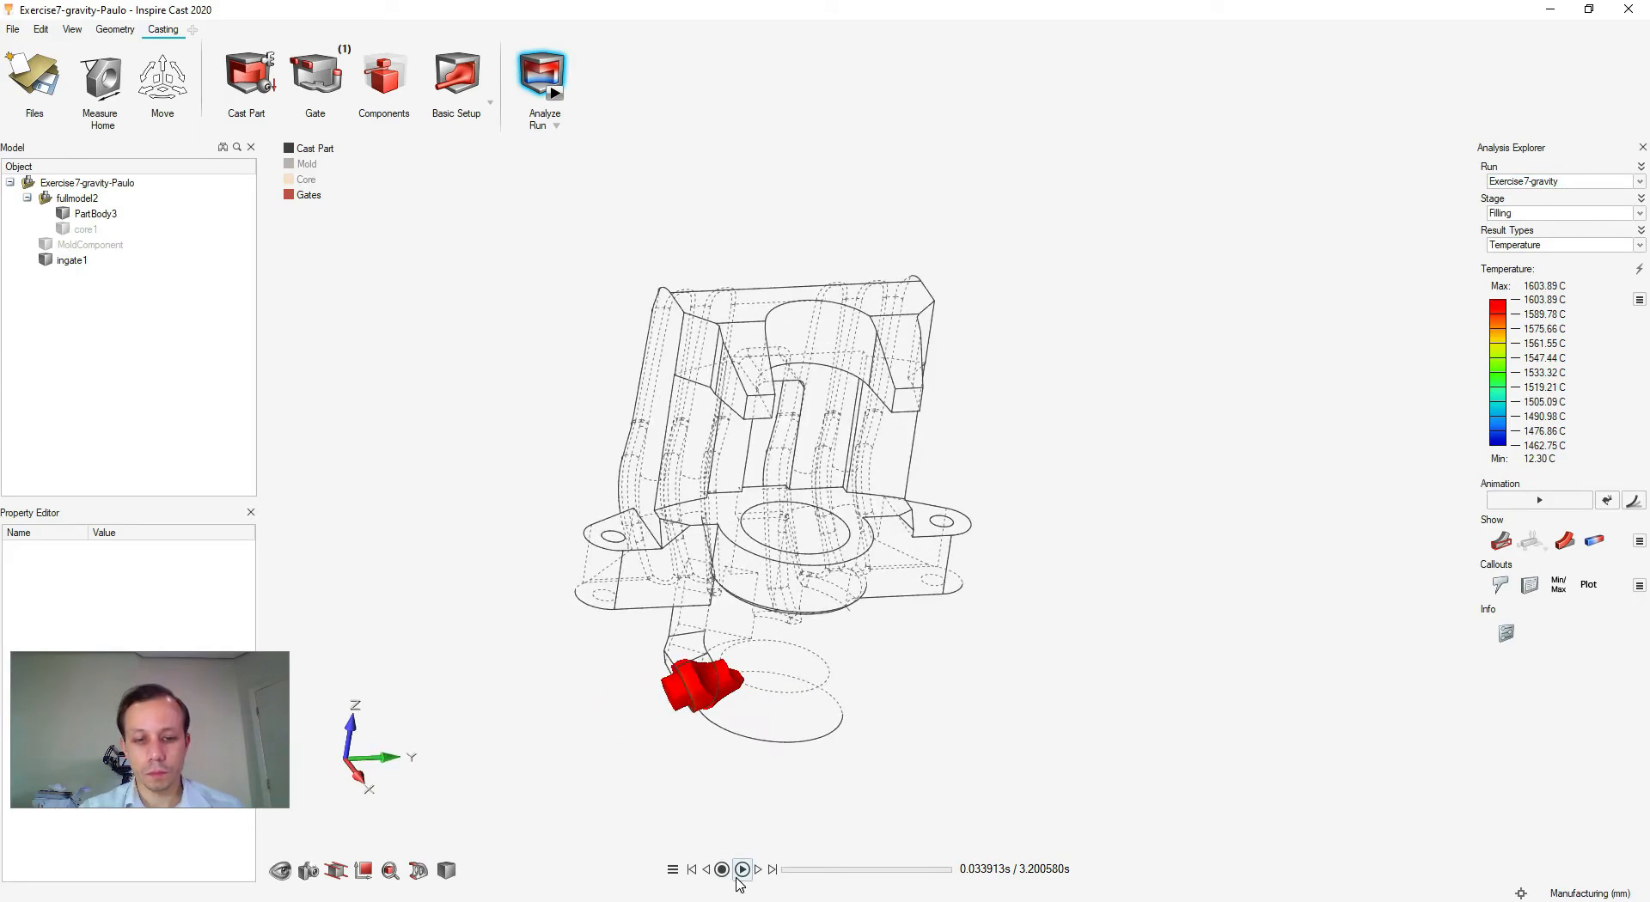
pyautogui.moveTo(858, 685); pyautogui.dragTo(989, 564, button='right')
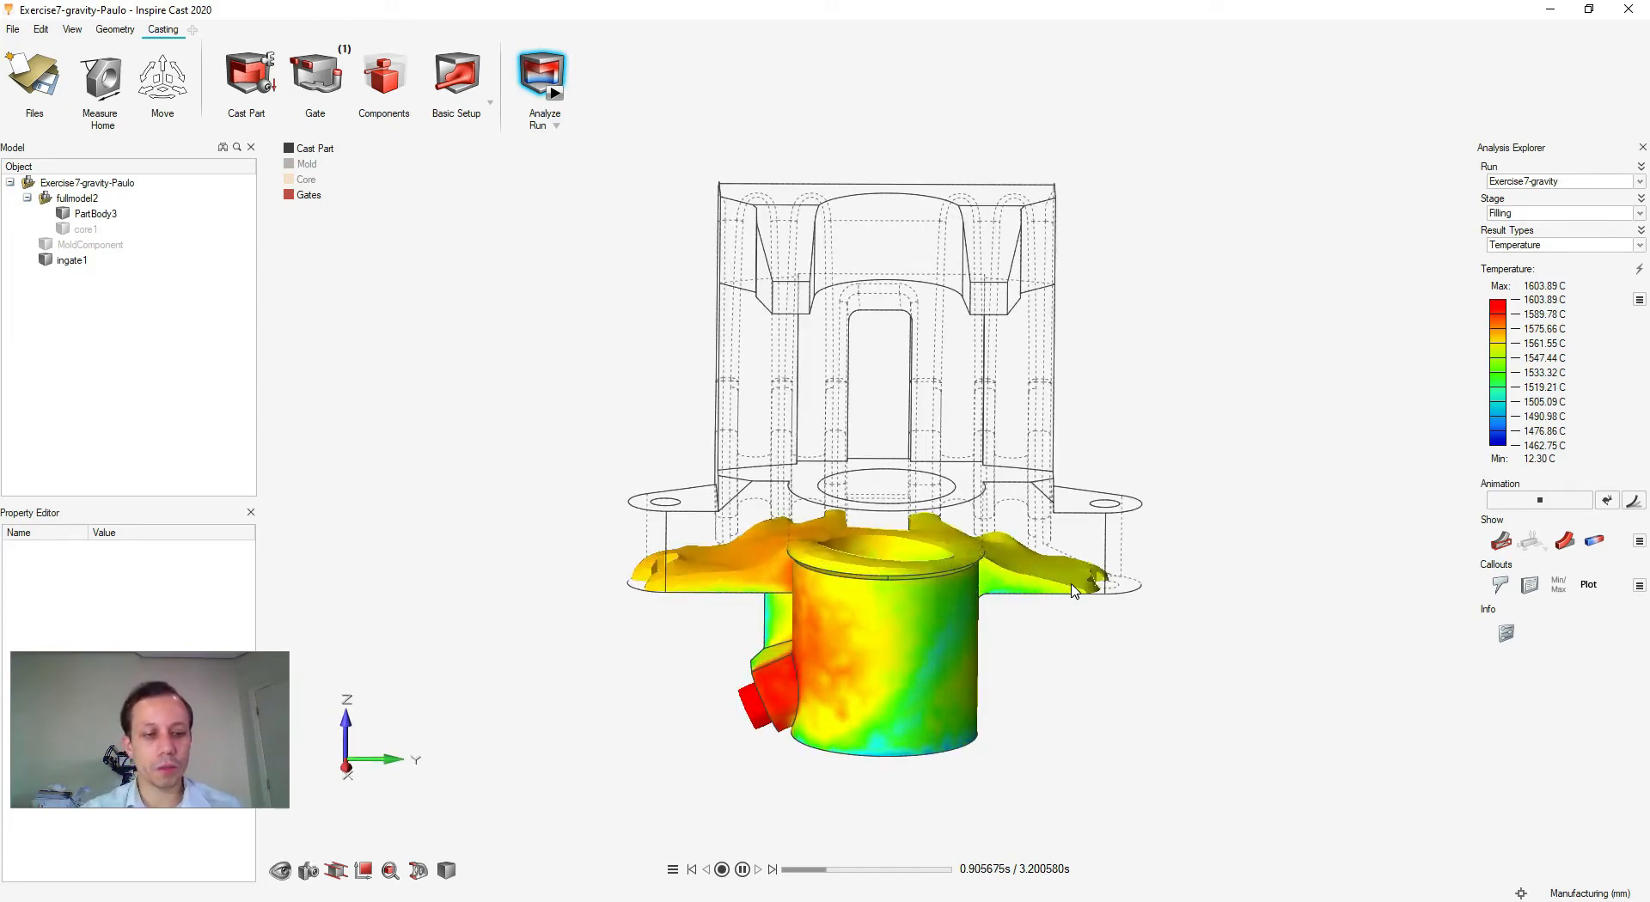
pyautogui.moveTo(1049, 671); pyautogui.dragTo(1010, 689, button='middle')
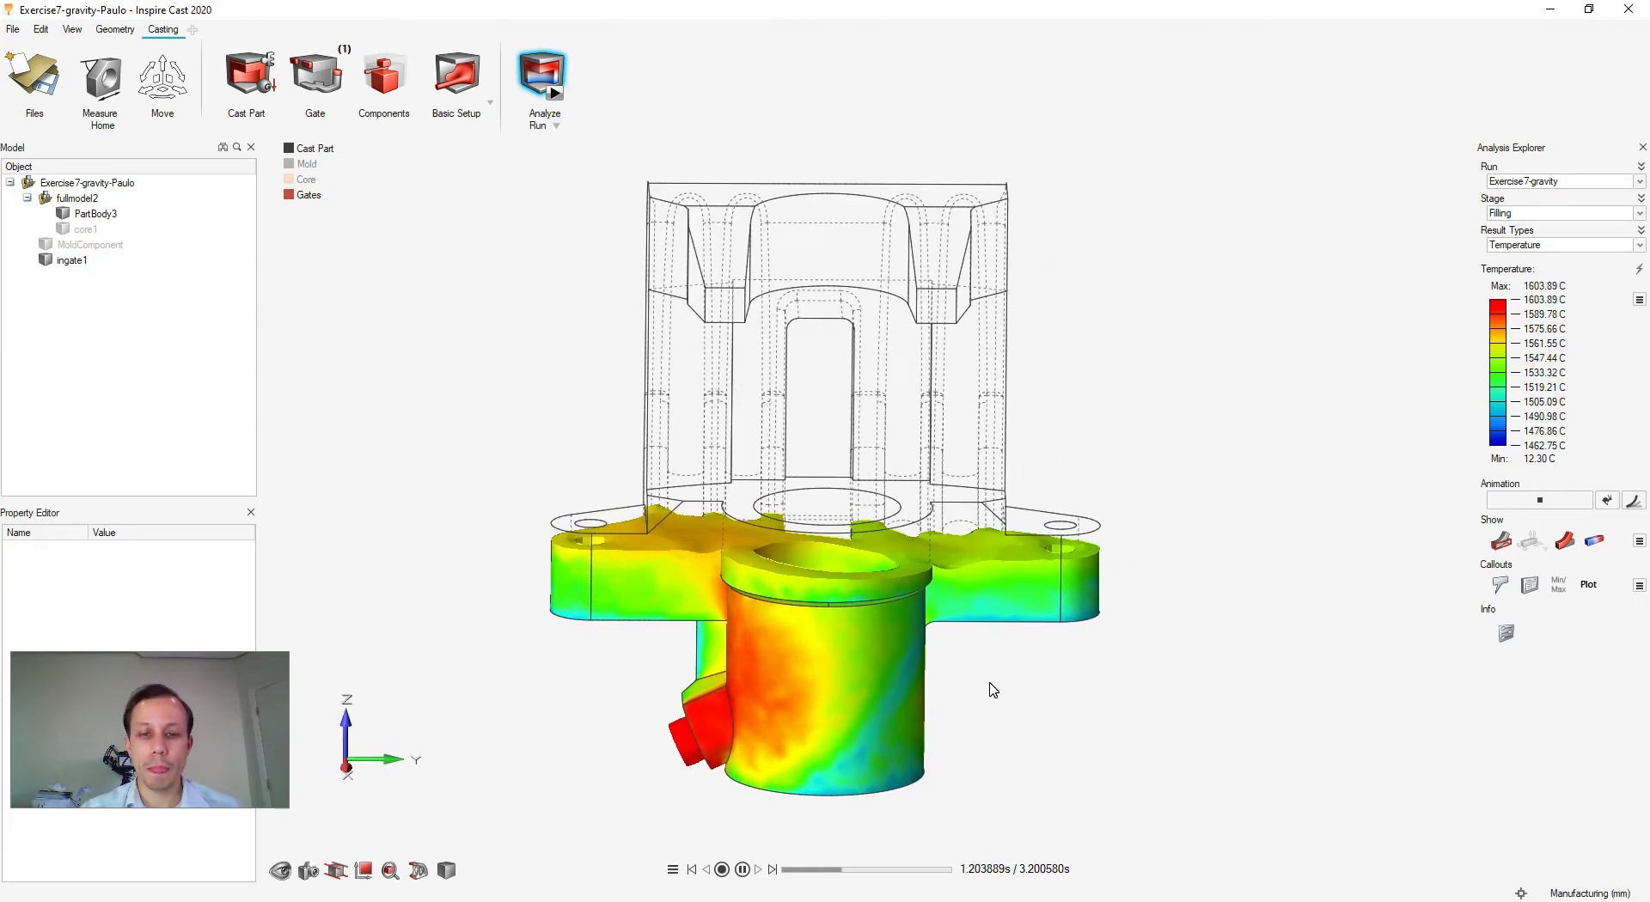
pyautogui.scroll(1, 987, 684)
pyautogui.scroll(2, 1110, 684)
pyautogui.scroll(-3, 1111, 684)
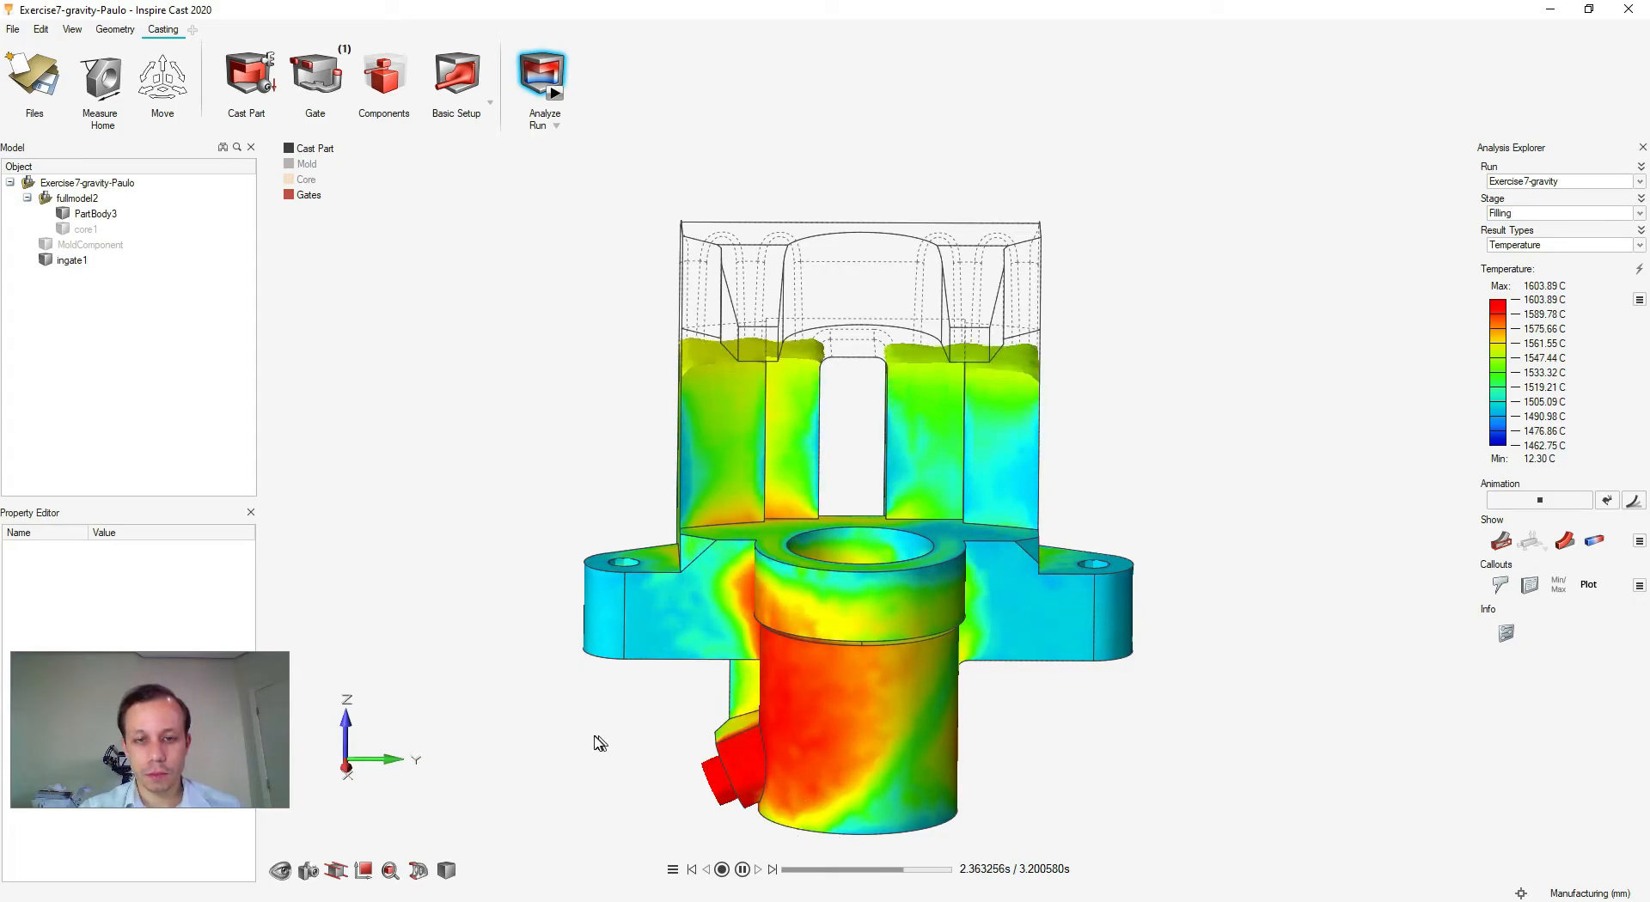
pyautogui.click(742, 869)
pyautogui.moveTo(918, 873)
pyautogui.mouseDown()
pyautogui.moveTo(771, 876)
pyautogui.moveTo(913, 862)
pyautogui.moveTo(896, 859)
pyautogui.mouseUp()
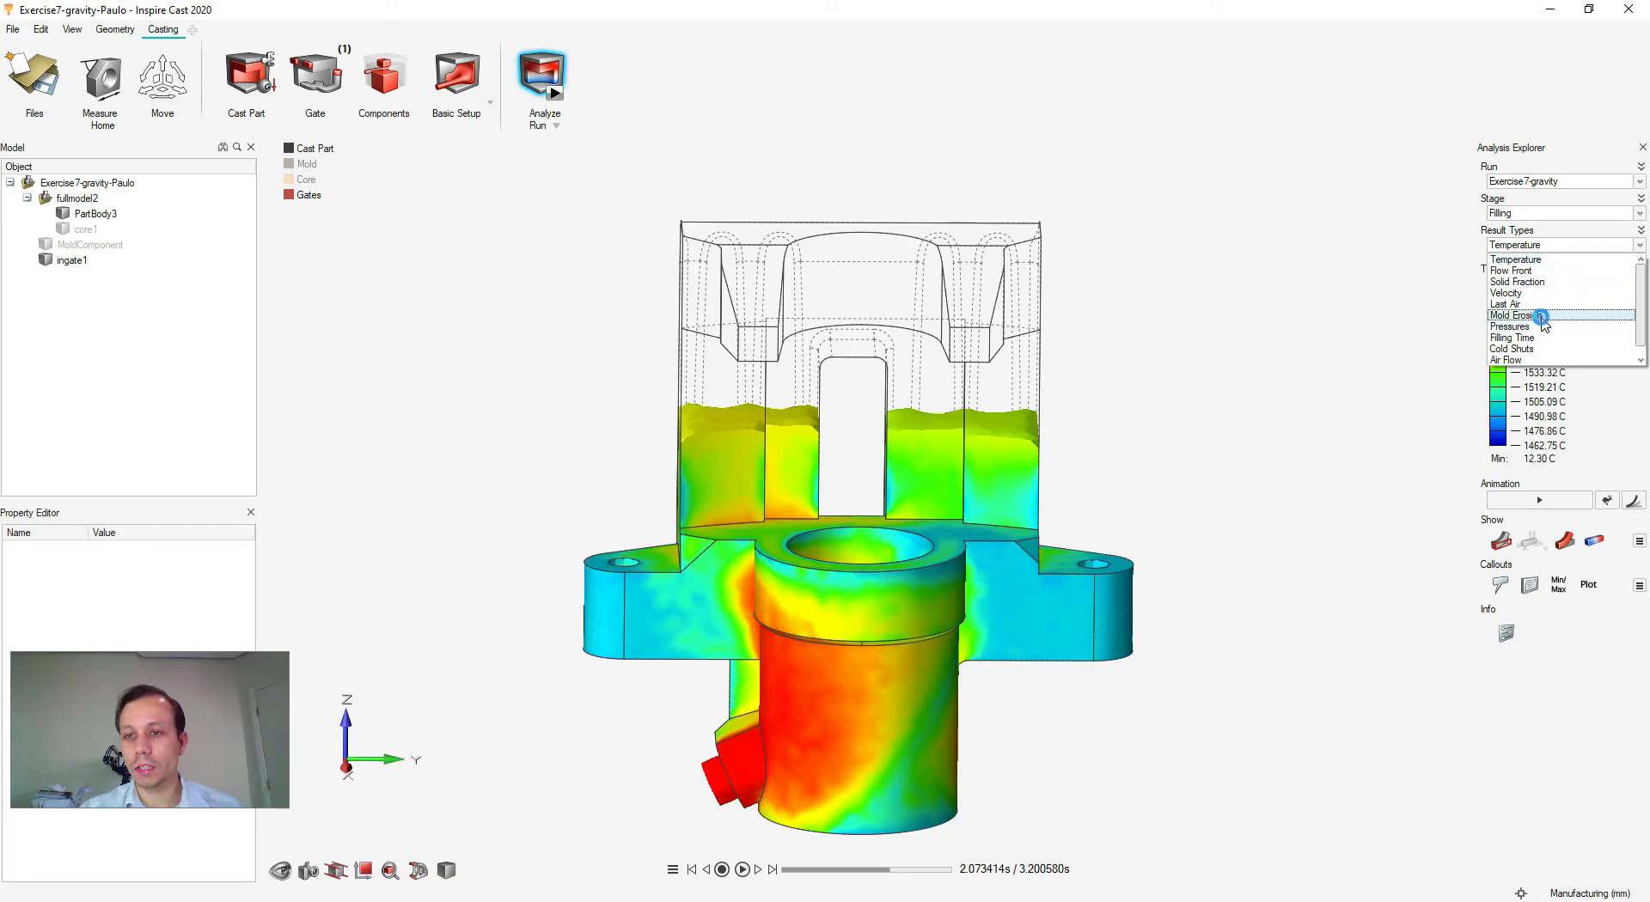
# - Show the Mold Erosion result with values below about 618 mm/s hidden
pyautogui.click(1541, 318)
pyautogui.moveTo(1030, 770); pyautogui.dragTo(1021, 684, button='right')
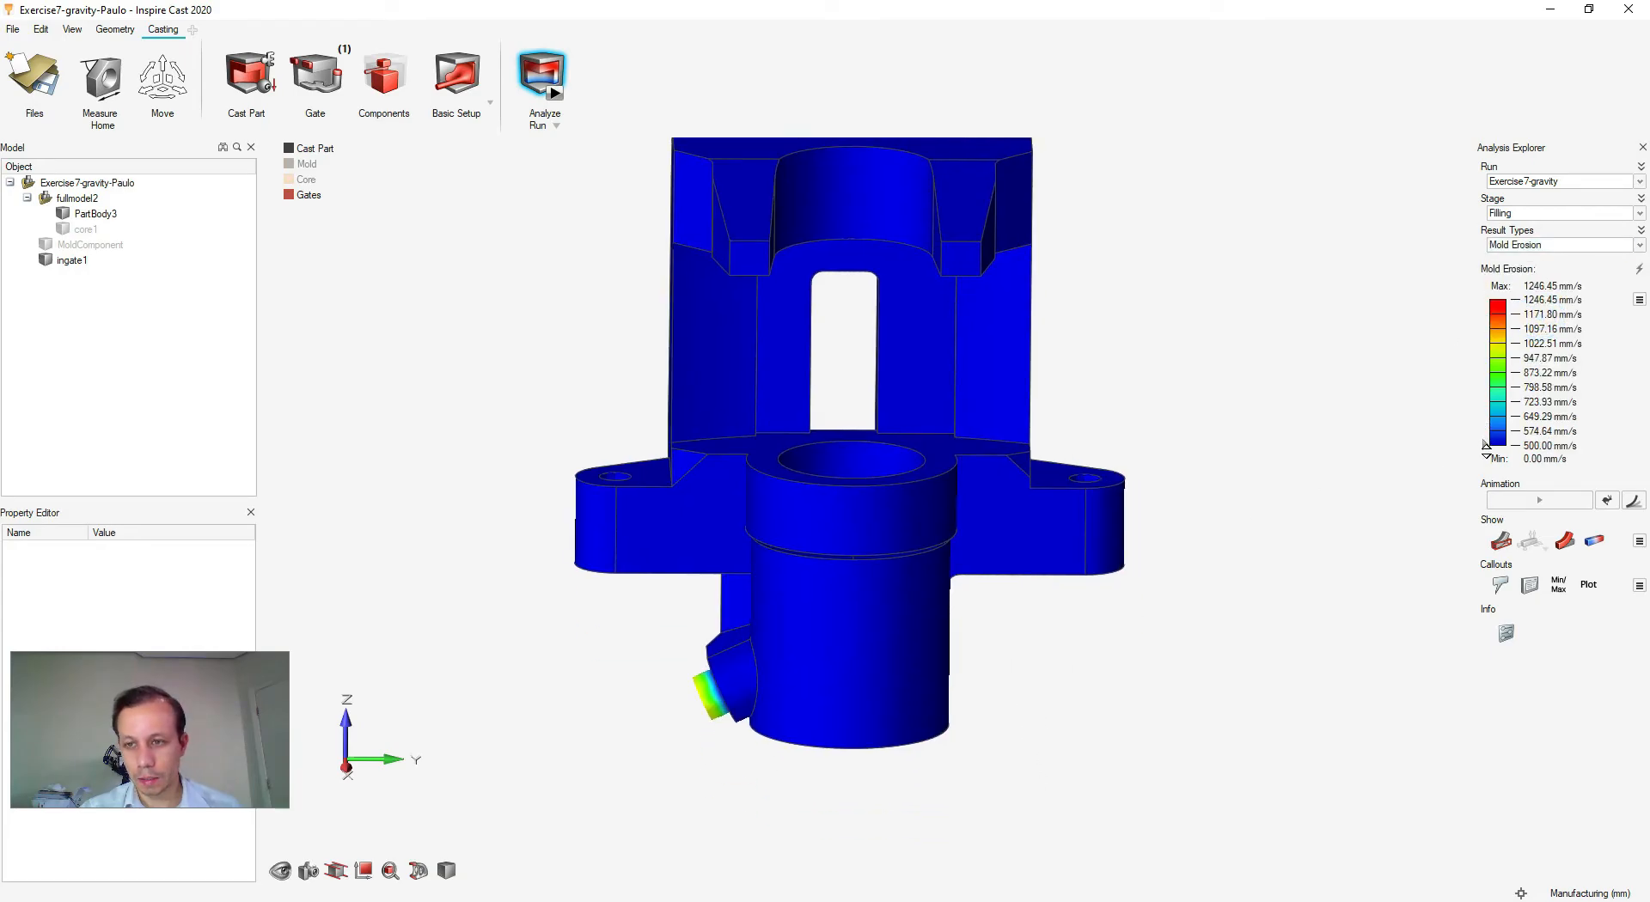
pyautogui.moveTo(1485, 442); pyautogui.dragTo(1483, 427)
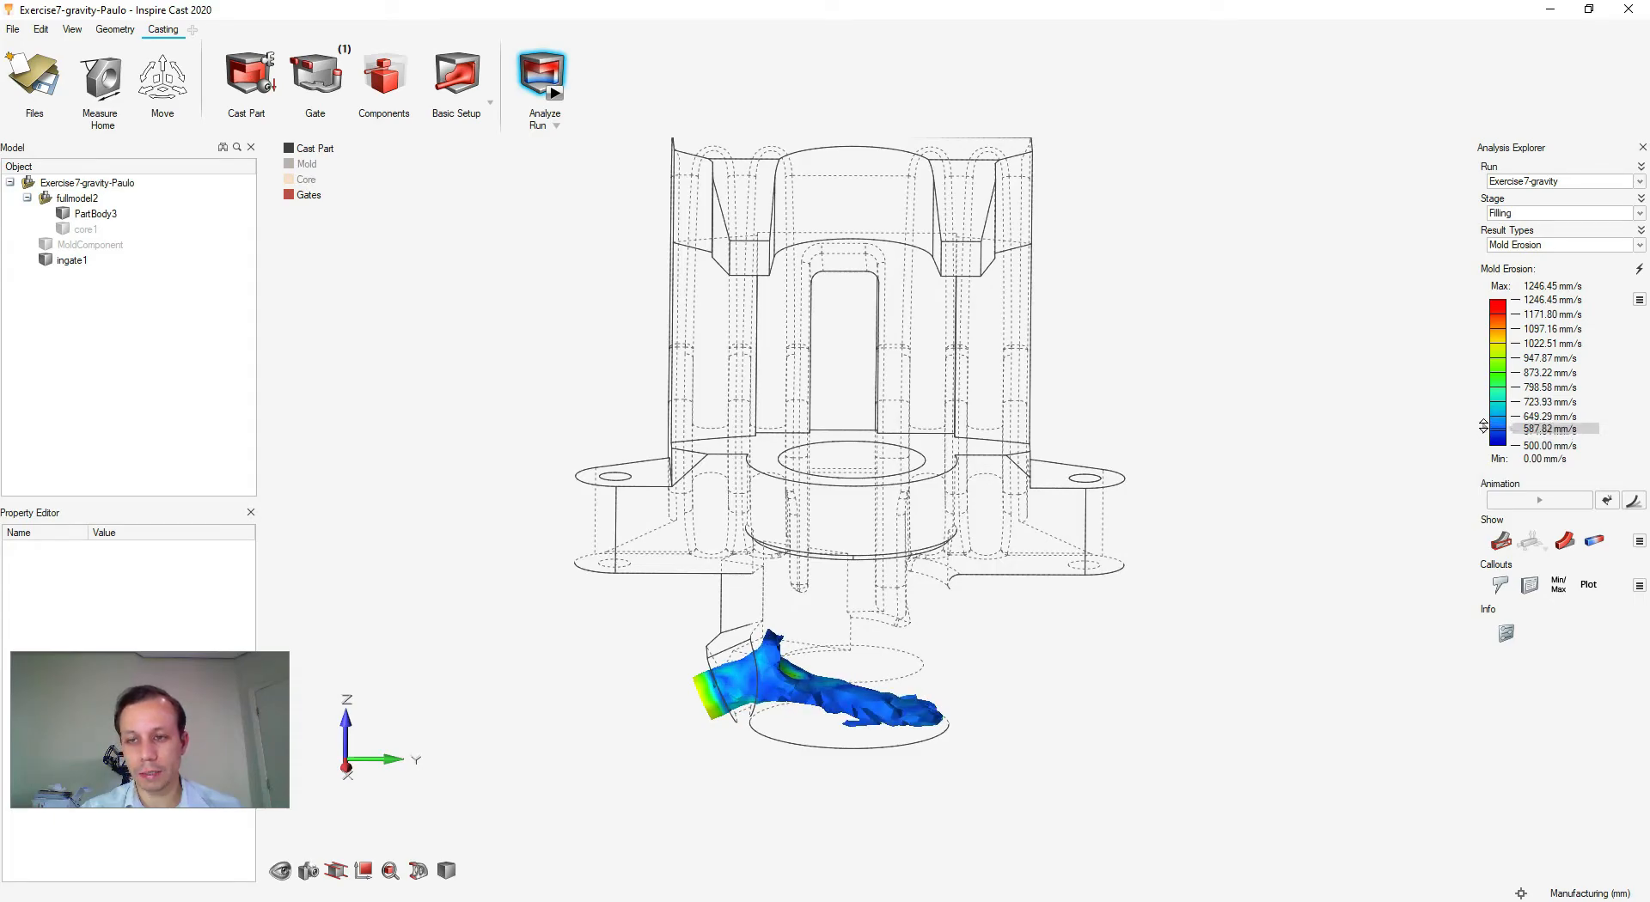
# - Zoom in and orbit around the eroded region near the ingate
pyautogui.moveTo(854, 729); pyautogui.dragTo(899, 589, button='right')
pyautogui.scroll(6, 895, 589)
pyautogui.moveTo(1120, 585); pyautogui.dragTo(1086, 636, button='right')
pyautogui.moveTo(981, 561)
pyautogui.mouseDown(button='middle')
pyautogui.moveTo(850, 571)
pyautogui.moveTo(914, 599)
pyautogui.moveTo(977, 556)
pyautogui.mouseUp(button='middle')
pyautogui.moveTo(977, 557); pyautogui.dragTo(878, 567, button='right')
pyautogui.scroll(3, 726, 531)
pyautogui.moveTo(748, 548); pyautogui.dragTo(770, 564, button='right')
pyautogui.moveTo(707, 566); pyautogui.dragTo(898, 550, button='middle')
pyautogui.moveTo(739, 545); pyautogui.dragTo(1150, 536, button='right')
pyautogui.moveTo(995, 516); pyautogui.dragTo(902, 507, button='middle')
pyautogui.moveTo(945, 605); pyautogui.dragTo(913, 539, button='right')
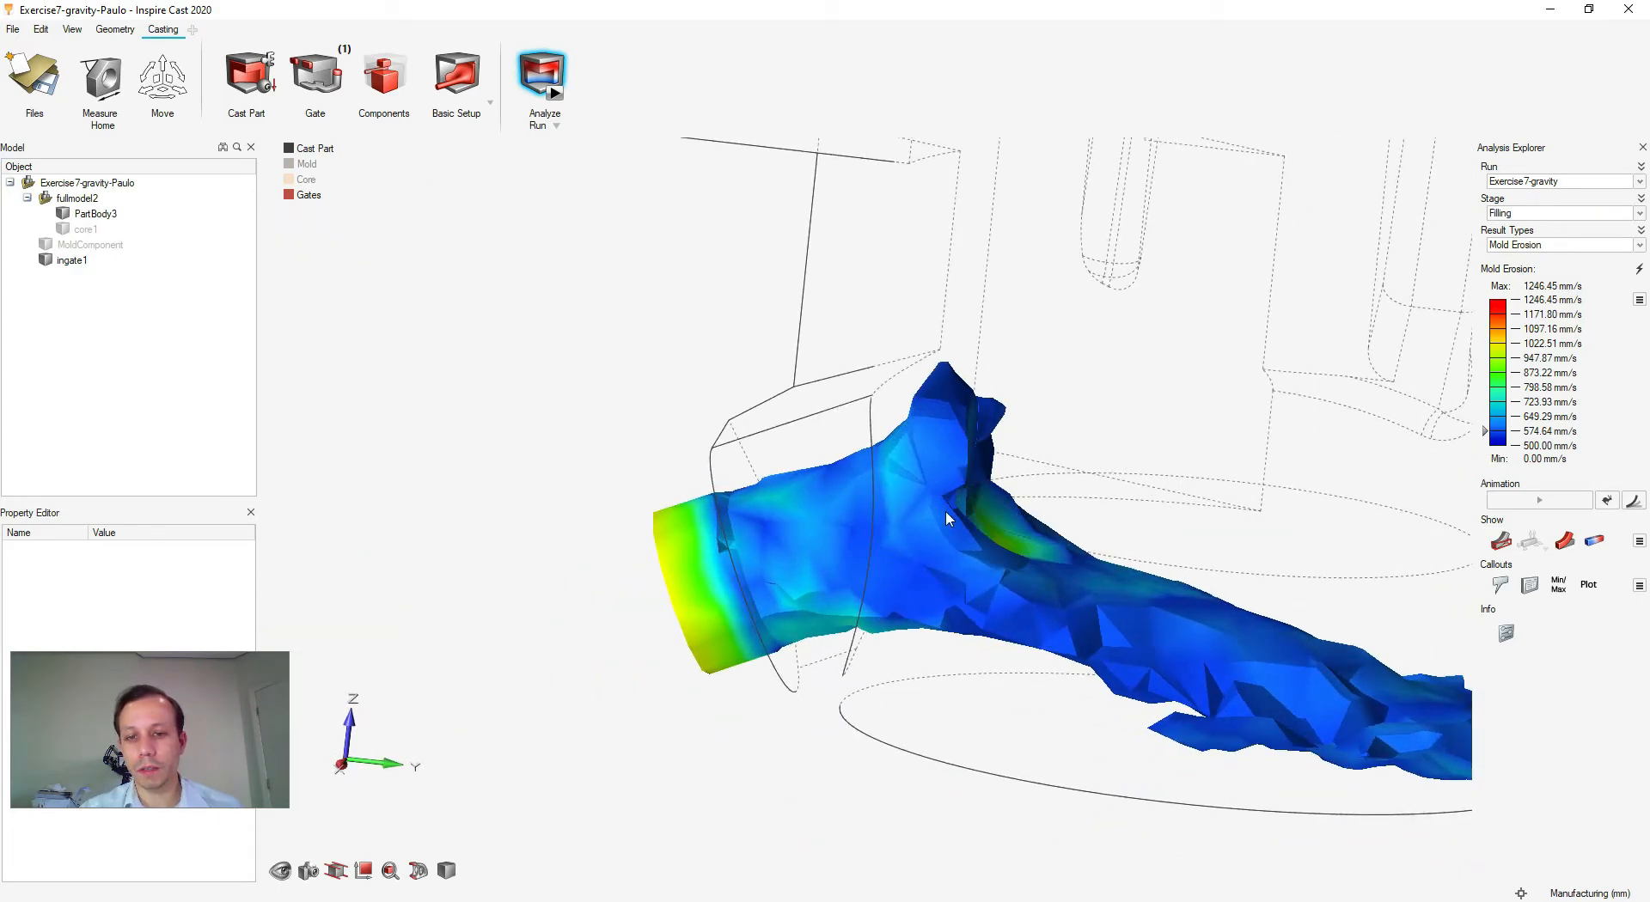
pyautogui.moveTo(1066, 513)
pyautogui.mouseDown(button='middle')
pyautogui.moveTo(1105, 430)
pyautogui.moveTo(965, 563)
pyautogui.moveTo(1034, 550)
pyautogui.mouseUp(button='middle')
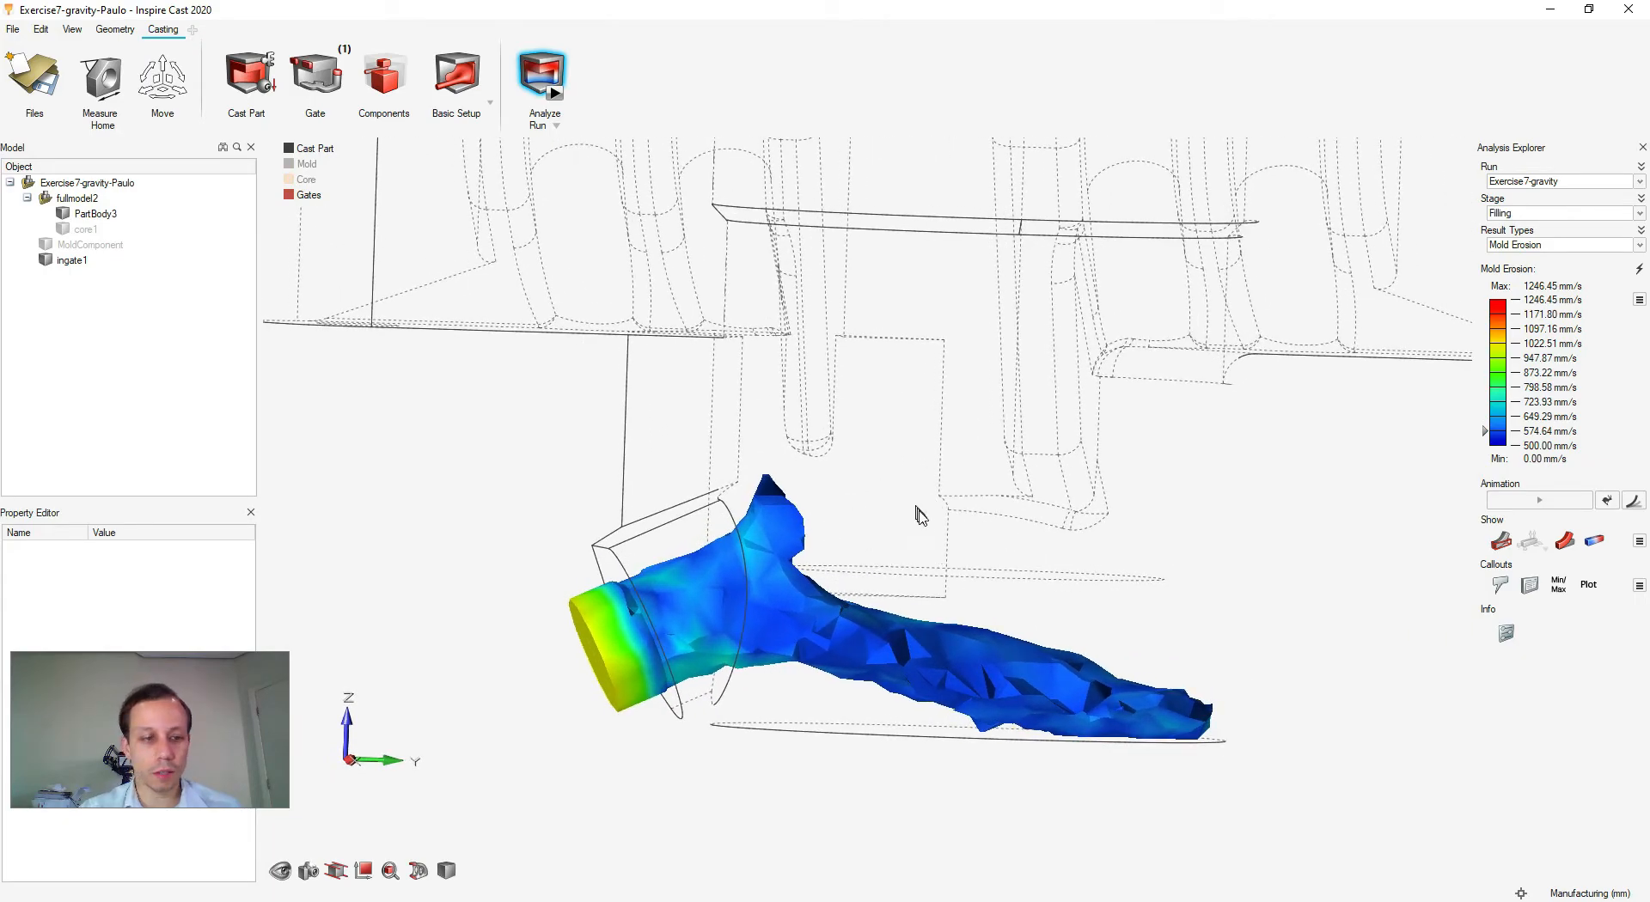
pyautogui.scroll(-6, 916, 535)
# - Orbit the casting to inspect the 1246.45 mm/s erosion peak at the gate inlet
pyautogui.moveTo(965, 497); pyautogui.dragTo(832, 488, button='right')
pyautogui.moveTo(832, 487)
pyautogui.mouseDown(button='middle')
pyautogui.moveTo(818, 515)
pyautogui.moveTo(847, 479)
pyautogui.mouseUp(button='middle')
pyautogui.scroll(4, 803, 563)
pyautogui.scroll(-4, 795, 546)
pyautogui.scroll(5, 758, 589)
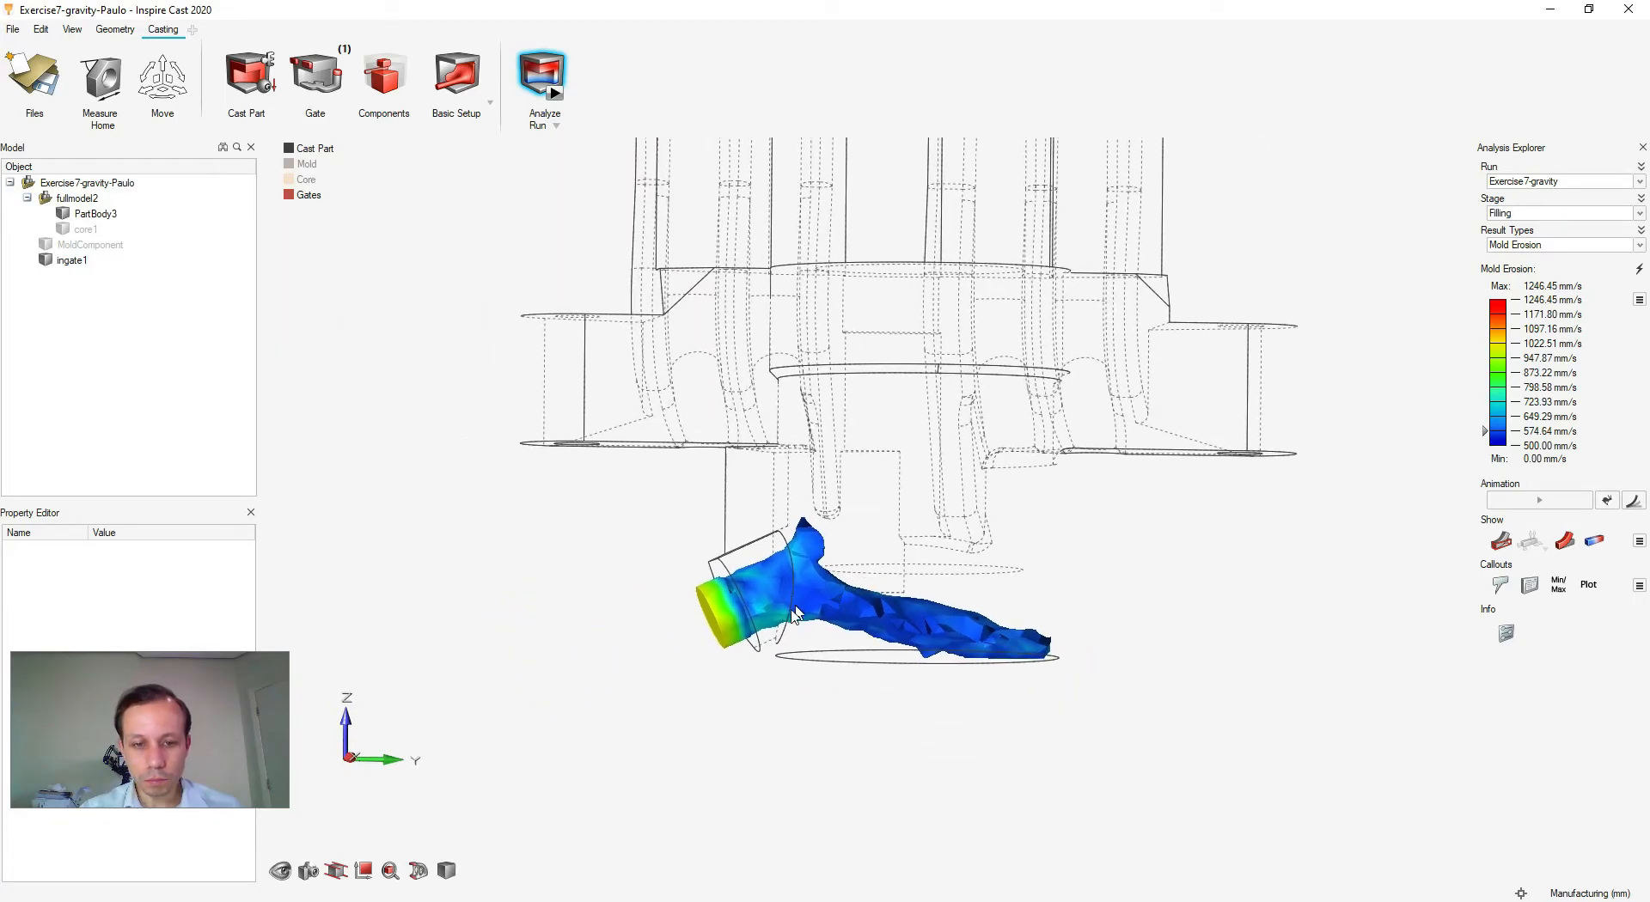
pyautogui.moveTo(730, 617); pyautogui.dragTo(615, 584, button='middle')
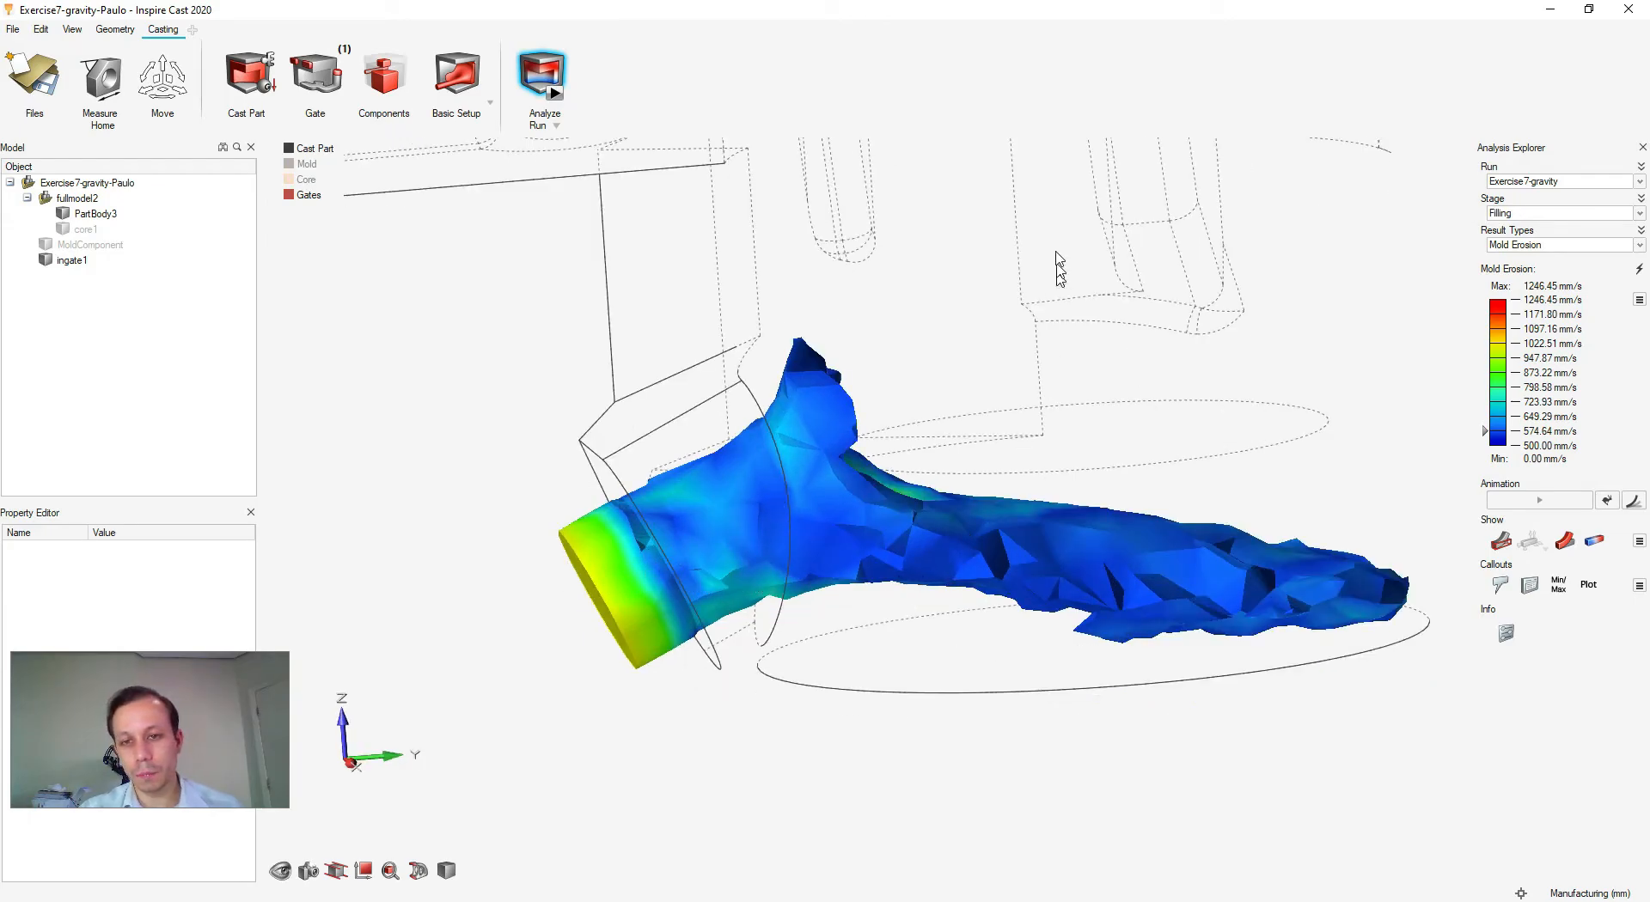
pyautogui.scroll(-2, 1069, 656)
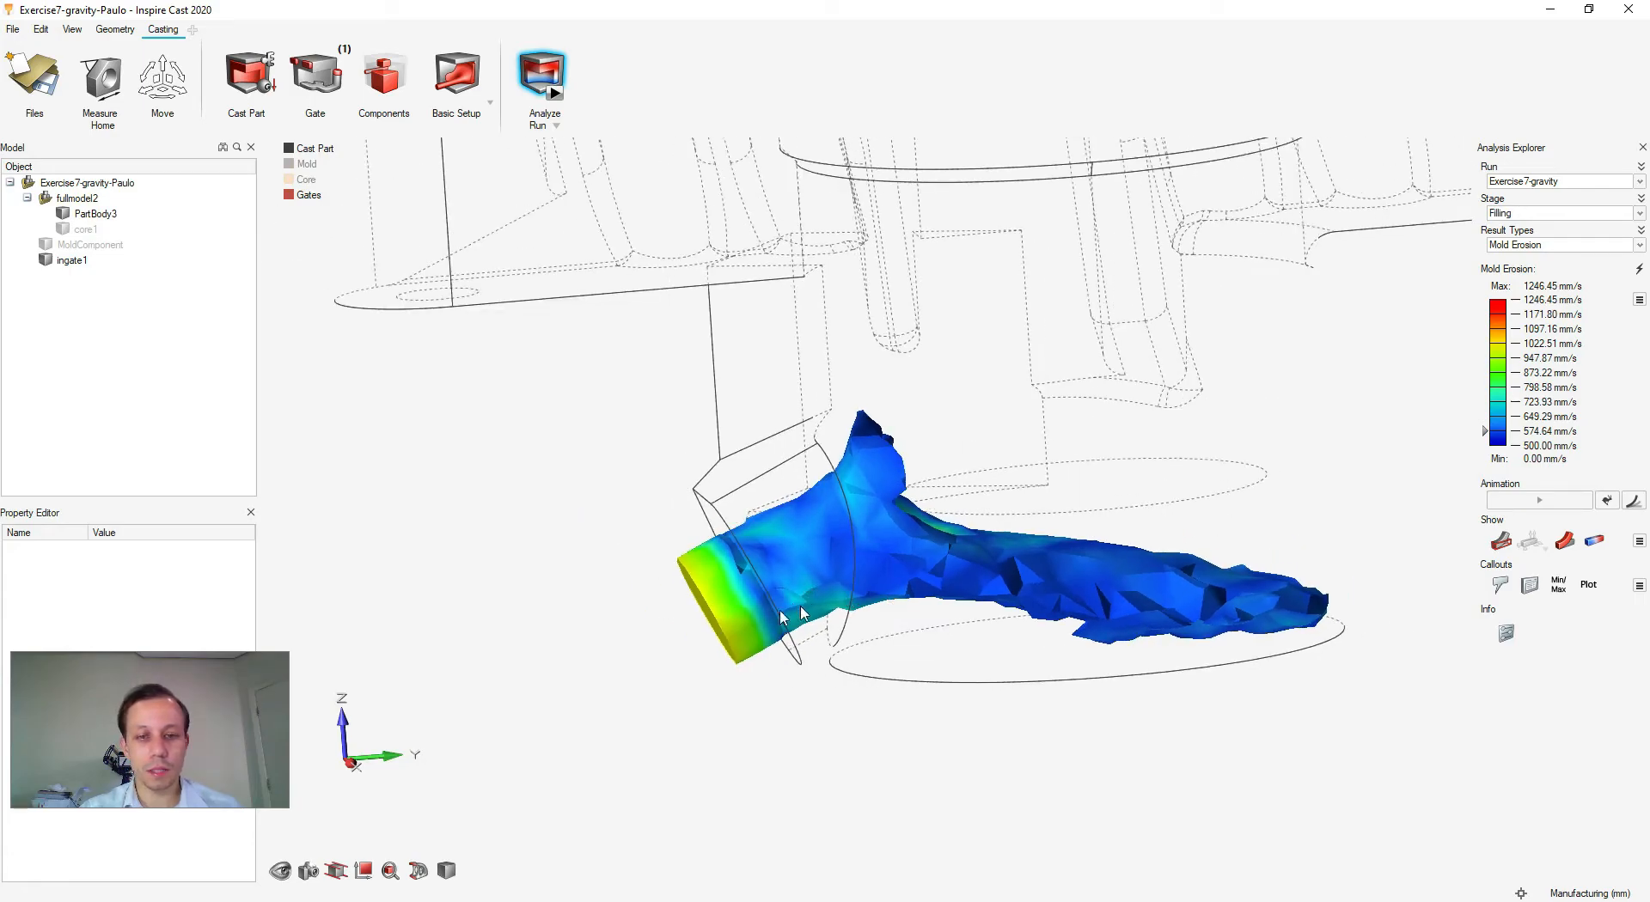
pyautogui.moveTo(767, 703); pyautogui.dragTo(729, 633, button='middle')
pyautogui.moveTo(1113, 483); pyautogui.dragTo(1198, 520, button='right')
pyautogui.scroll(-2, 900, 532)
pyautogui.scroll(4, 901, 533)
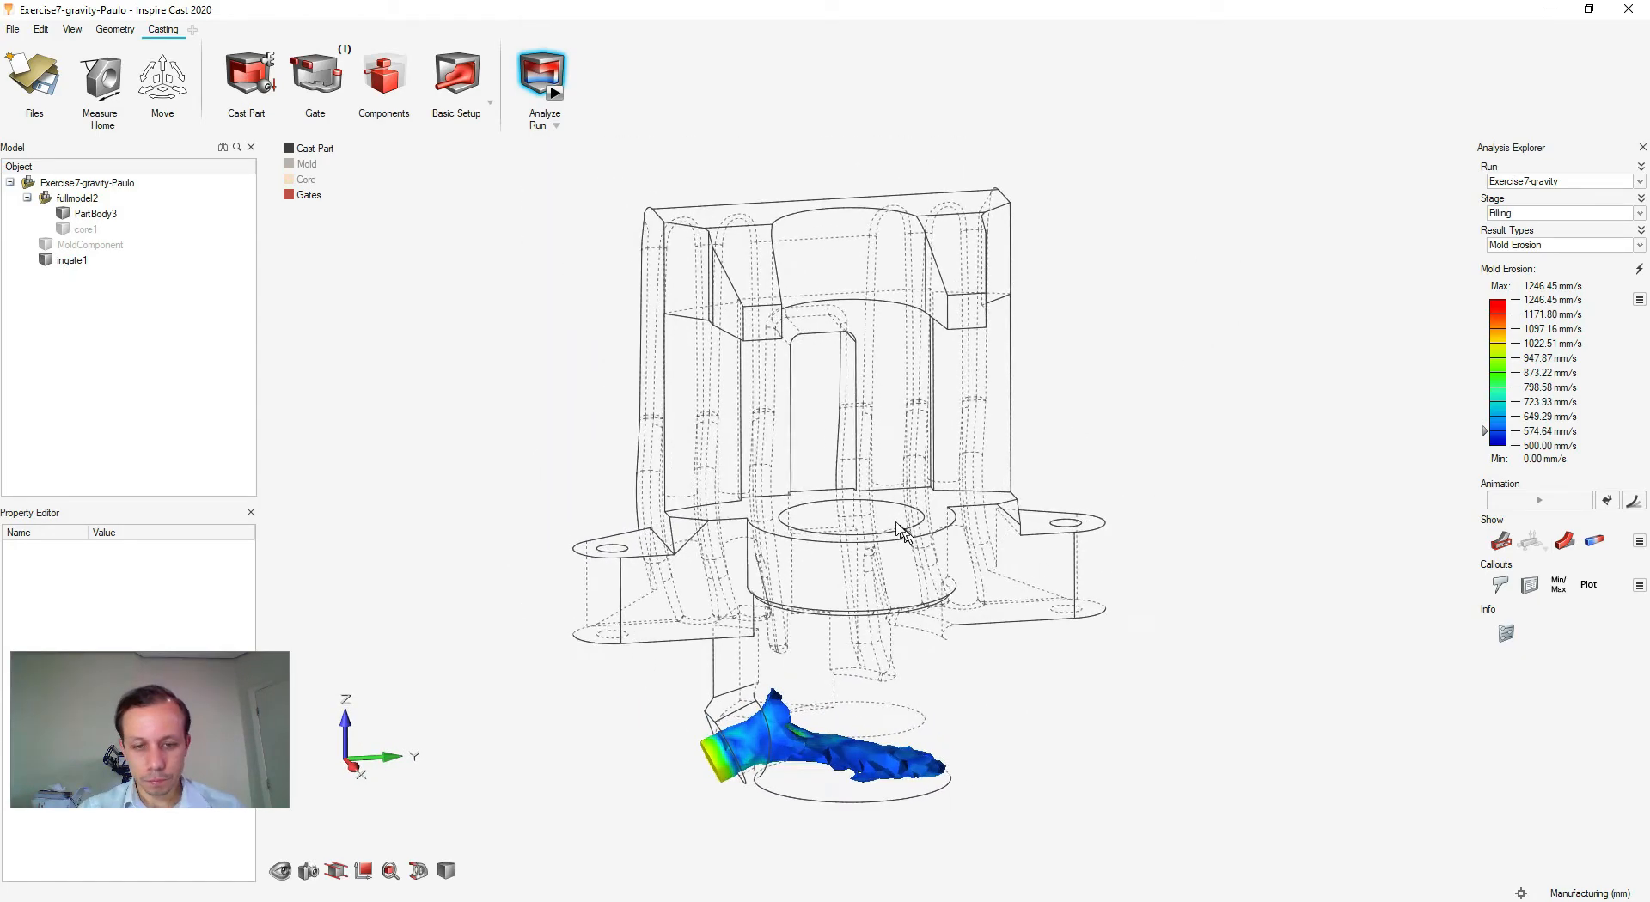
pyautogui.click(1640, 246)
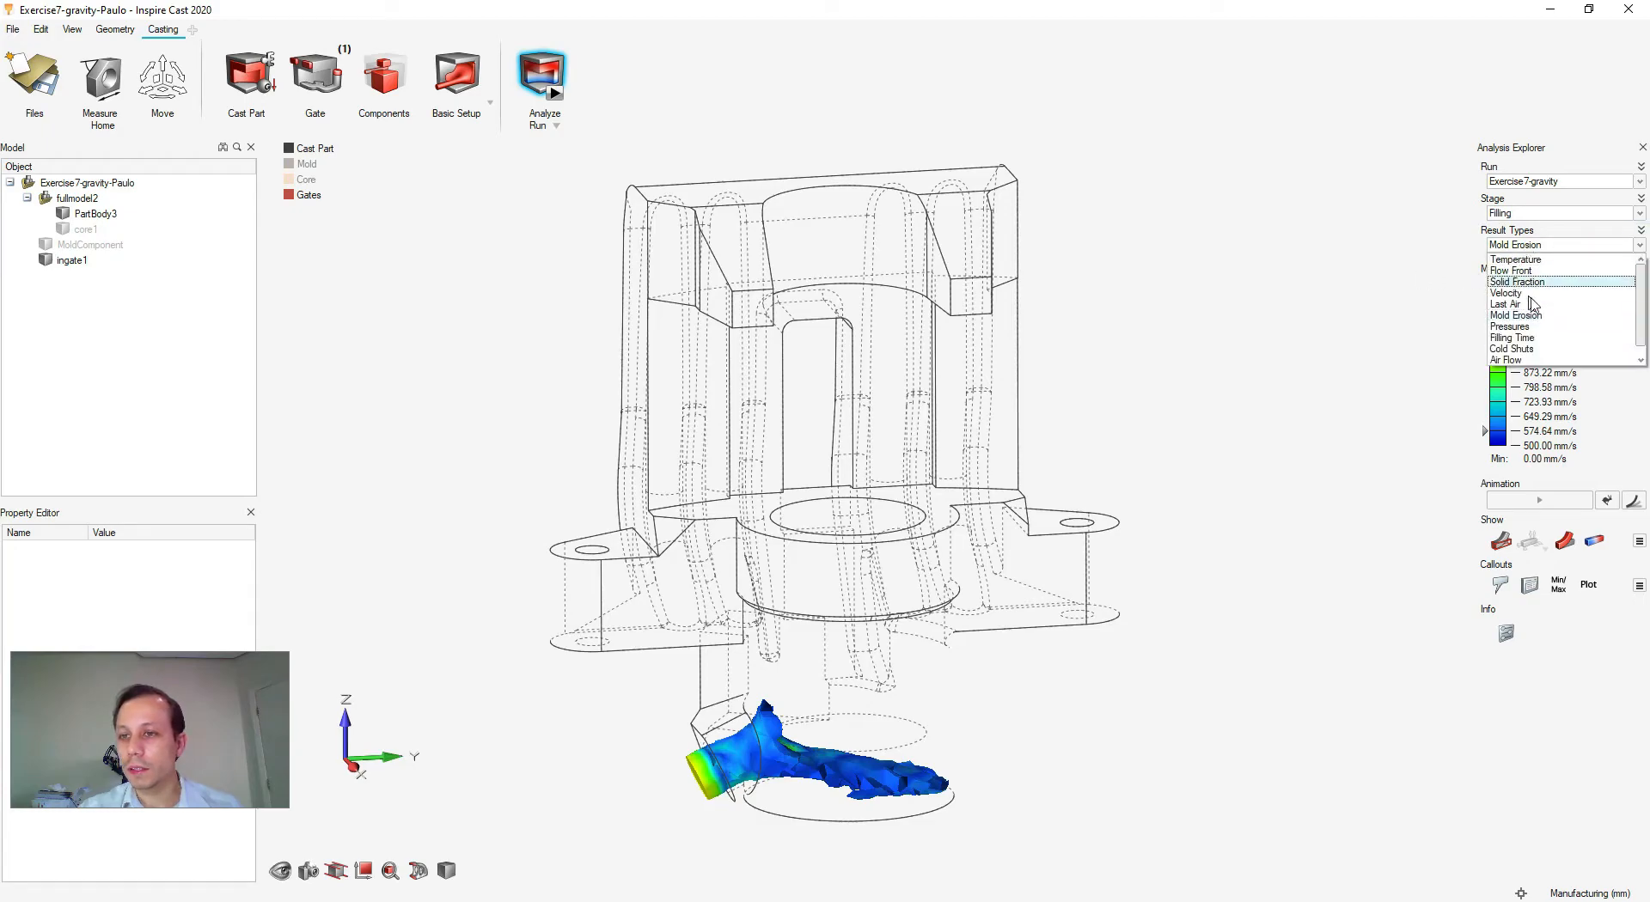
# - Switch the results to the Solidification stage and the Porosity result type
pyautogui.click(1565, 214)
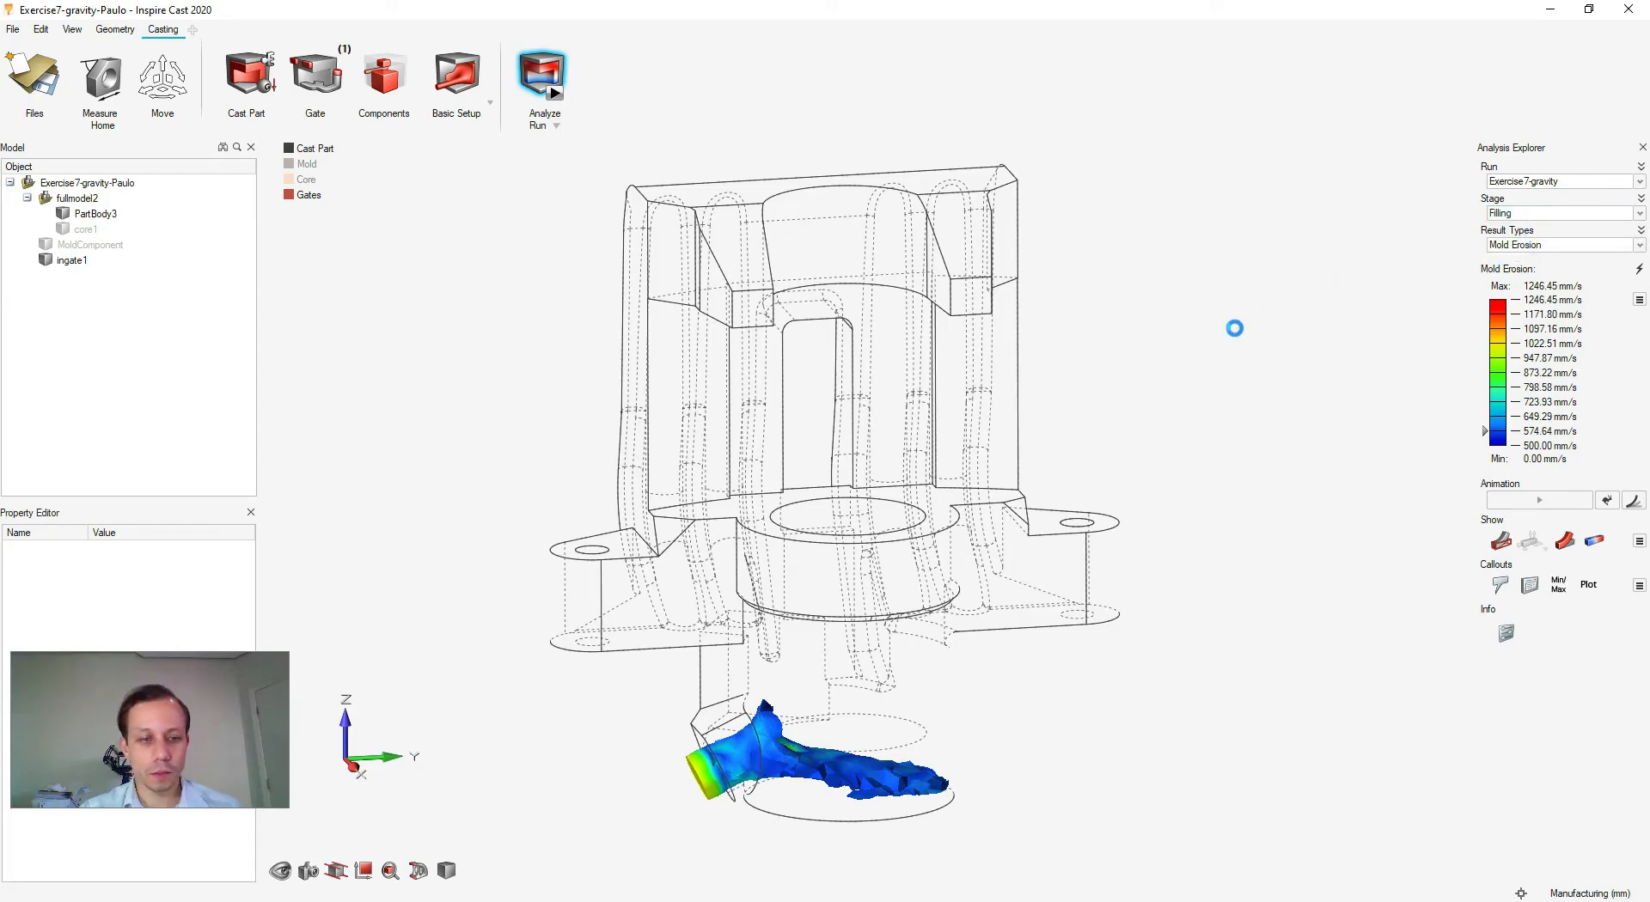
pyautogui.click(1640, 247)
pyautogui.click(1536, 339)
# - Orbit to a front view showing the four high-porosity pockets in the caliper
pyautogui.moveTo(1190, 552); pyautogui.dragTo(1136, 494, button='right')
pyautogui.moveTo(1136, 494); pyautogui.dragTo(997, 518, button='middle')
pyautogui.scroll(5, 994, 519)
pyautogui.moveTo(936, 524); pyautogui.dragTo(826, 545, button='right')
pyautogui.moveTo(1187, 542); pyautogui.dragTo(1234, 542, button='middle')
pyautogui.moveTo(895, 553); pyautogui.dragTo(963, 499, button='right')
pyautogui.moveTo(754, 497); pyautogui.dragTo(676, 623, button='right')
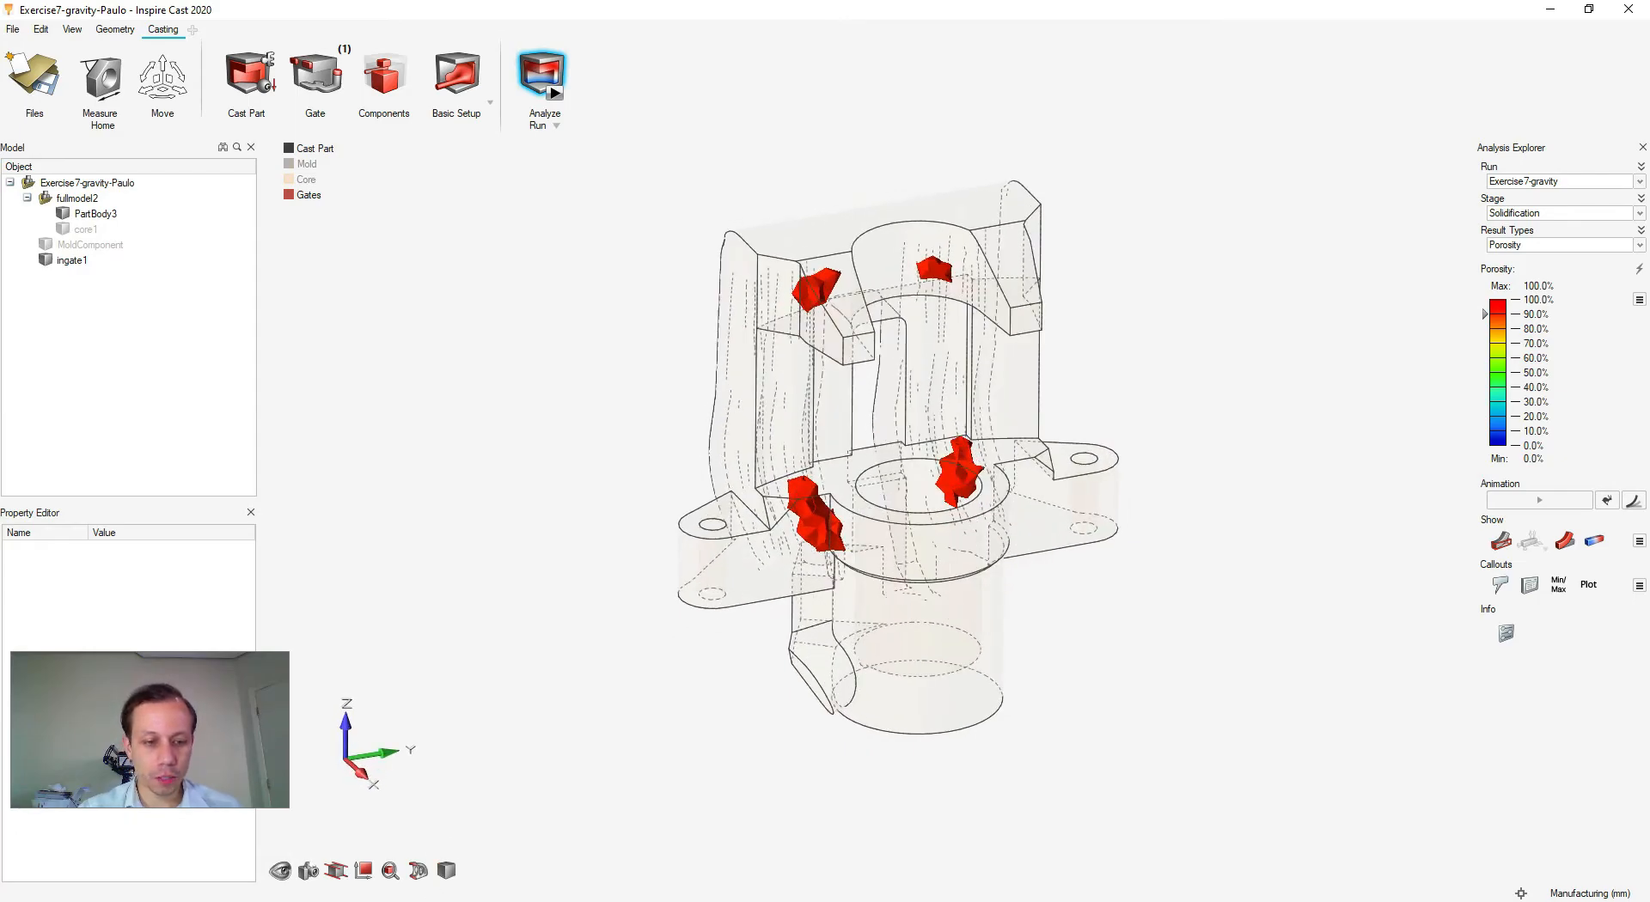
pyautogui.click(305, 901)
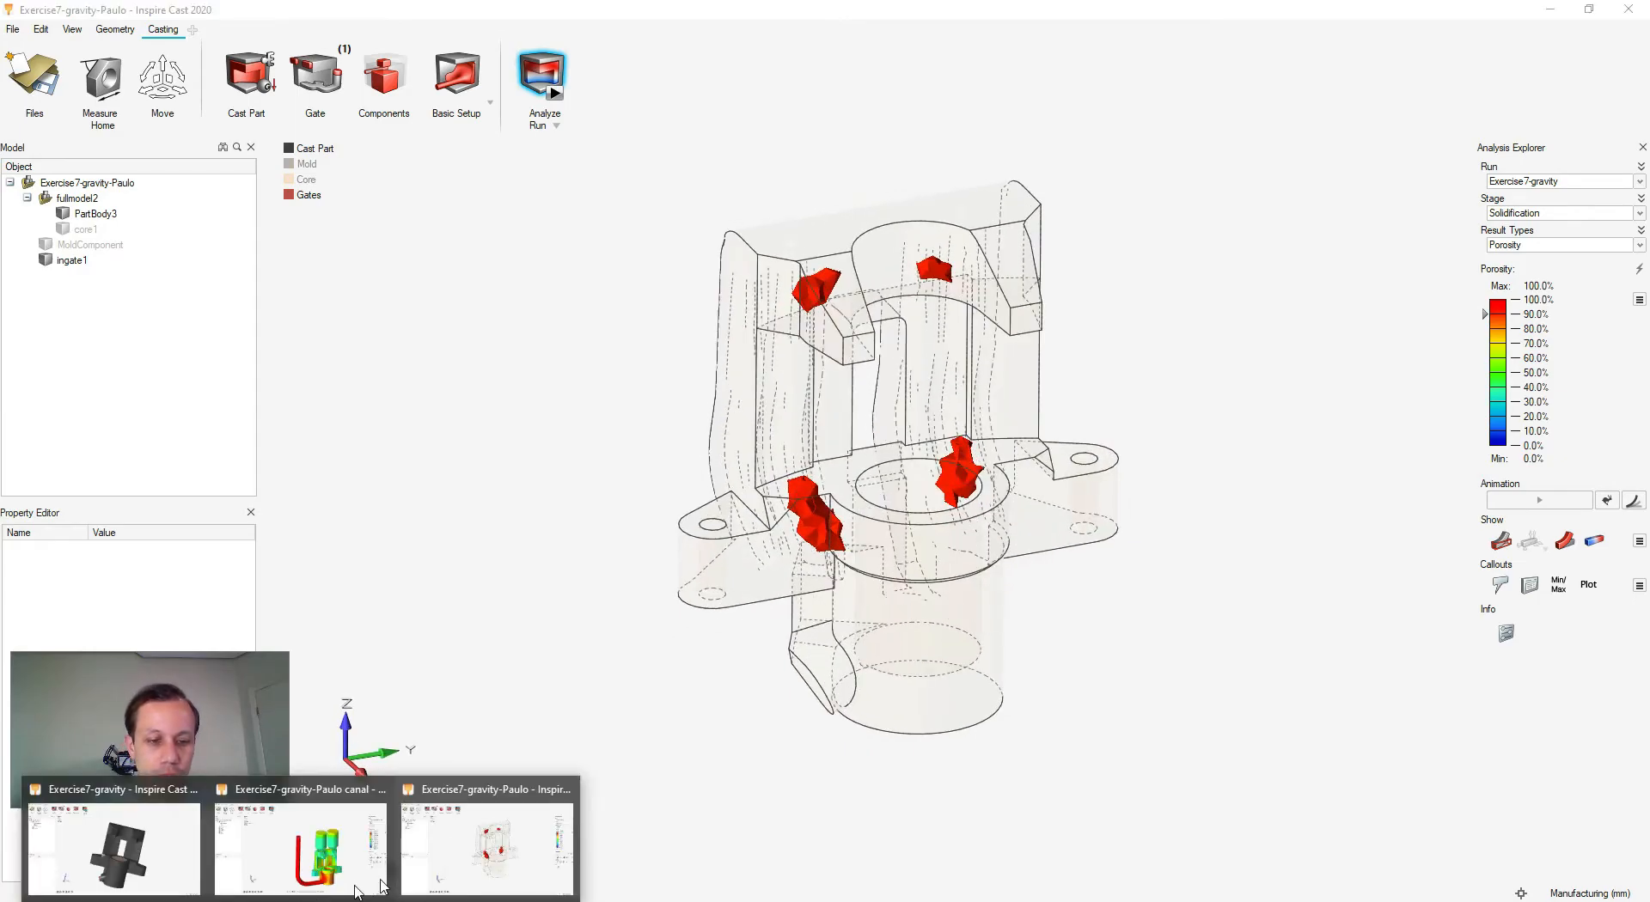
# - Switch to the Exercise7-gravity-Paulo canal results window
pyautogui.click(464, 856)
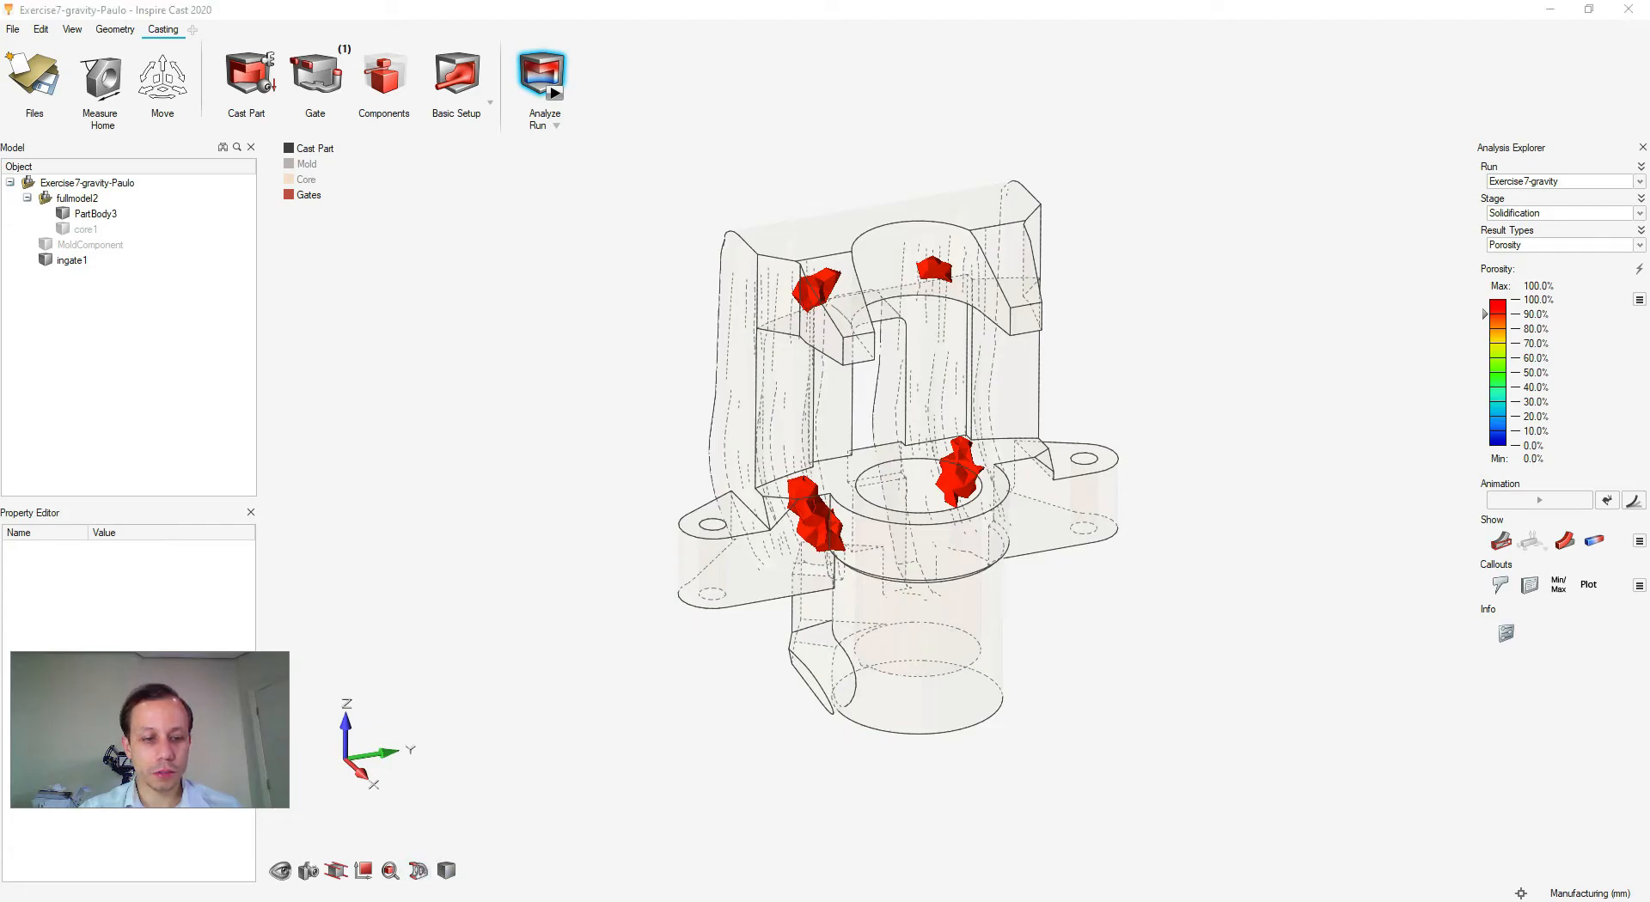
pyautogui.click(306, 901)
pyautogui.click(302, 850)
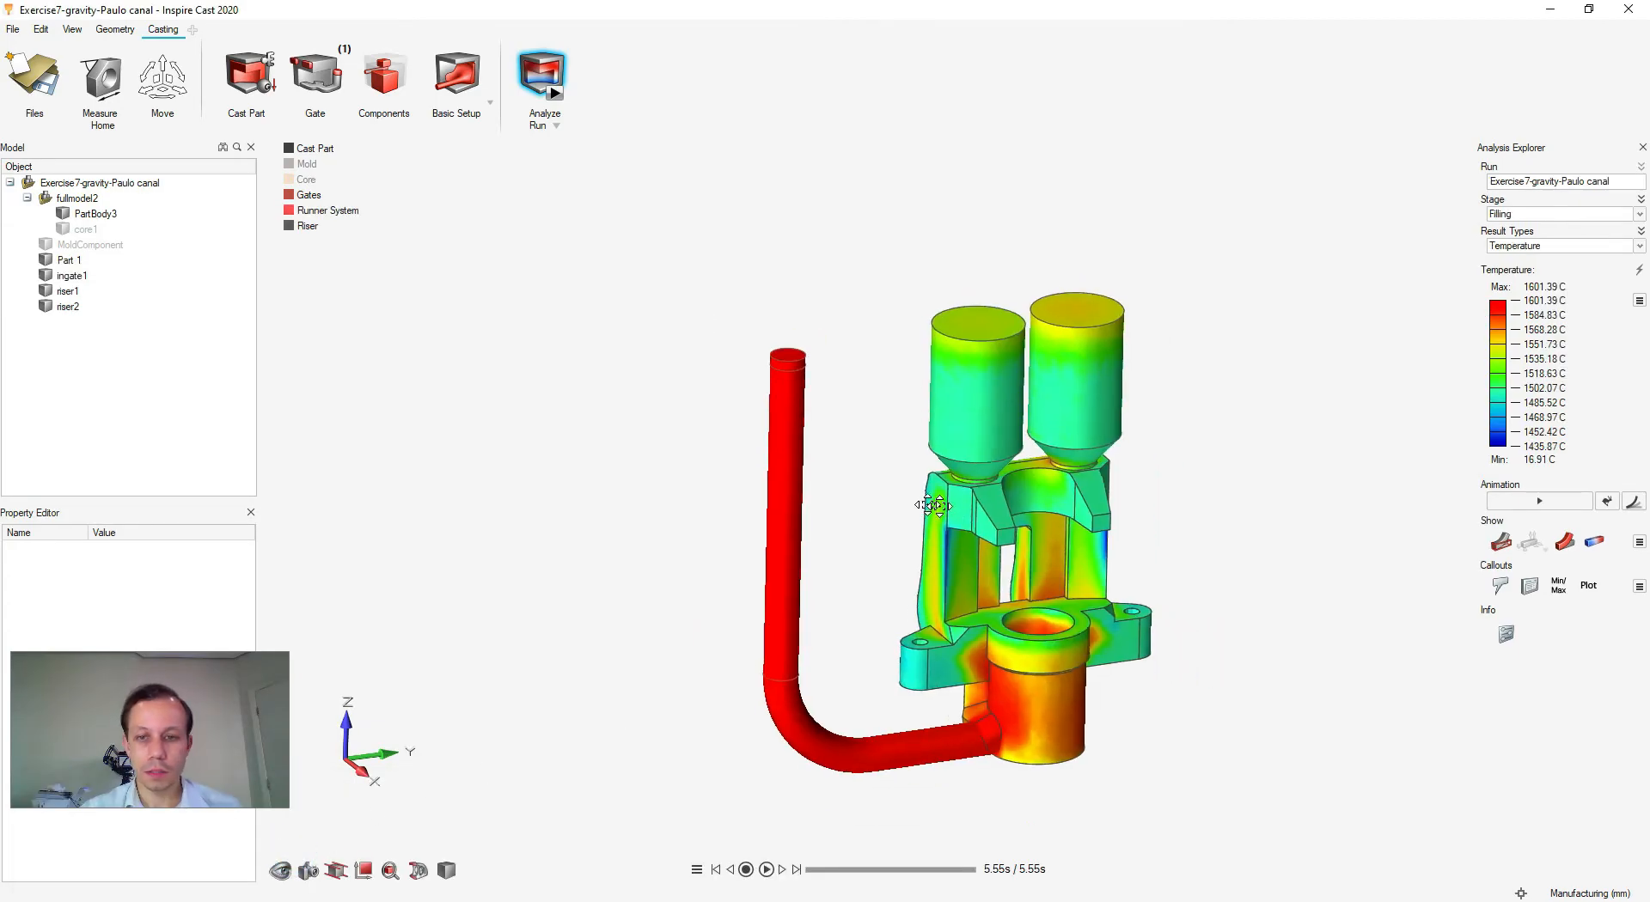
# - Zoom to a front view of the filling temperatures around the ingate
pyautogui.moveTo(939, 506); pyautogui.dragTo(847, 495, button='right')
pyautogui.scroll(4, 859, 500)
pyautogui.scroll(-4, 860, 500)
pyautogui.moveTo(1094, 511); pyautogui.dragTo(1065, 502, button='right')
pyautogui.moveTo(851, 597); pyautogui.dragTo(819, 552, button='middle')
pyautogui.scroll(6, 871, 738)
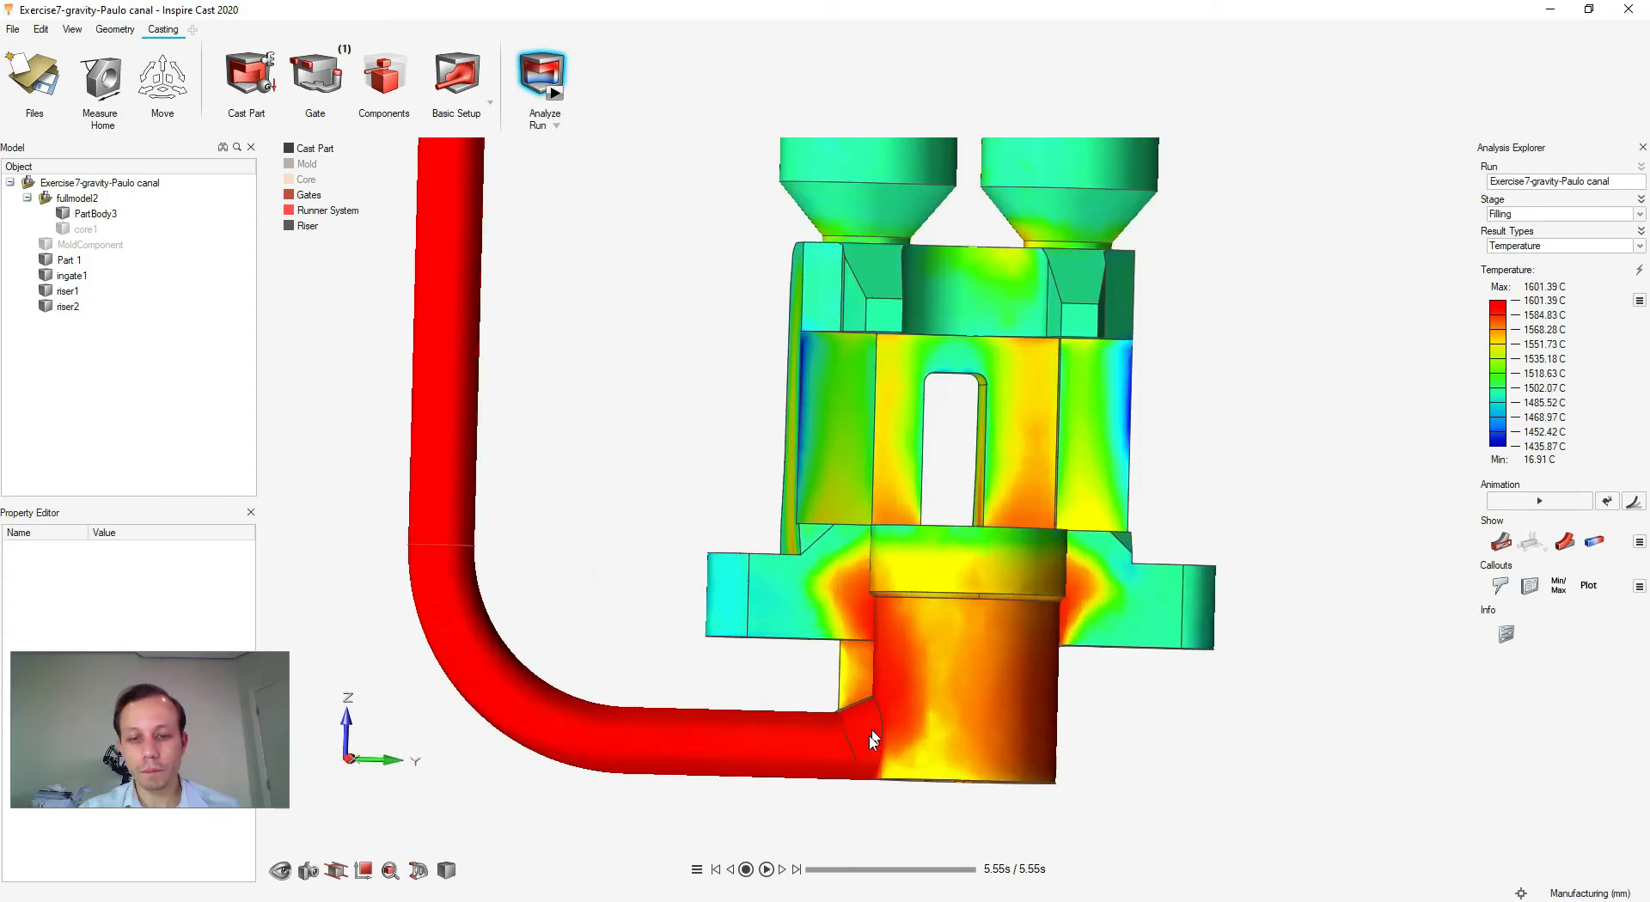
pyautogui.scroll(7, 871, 731)
pyautogui.moveTo(902, 690); pyautogui.dragTo(886, 594, button='right')
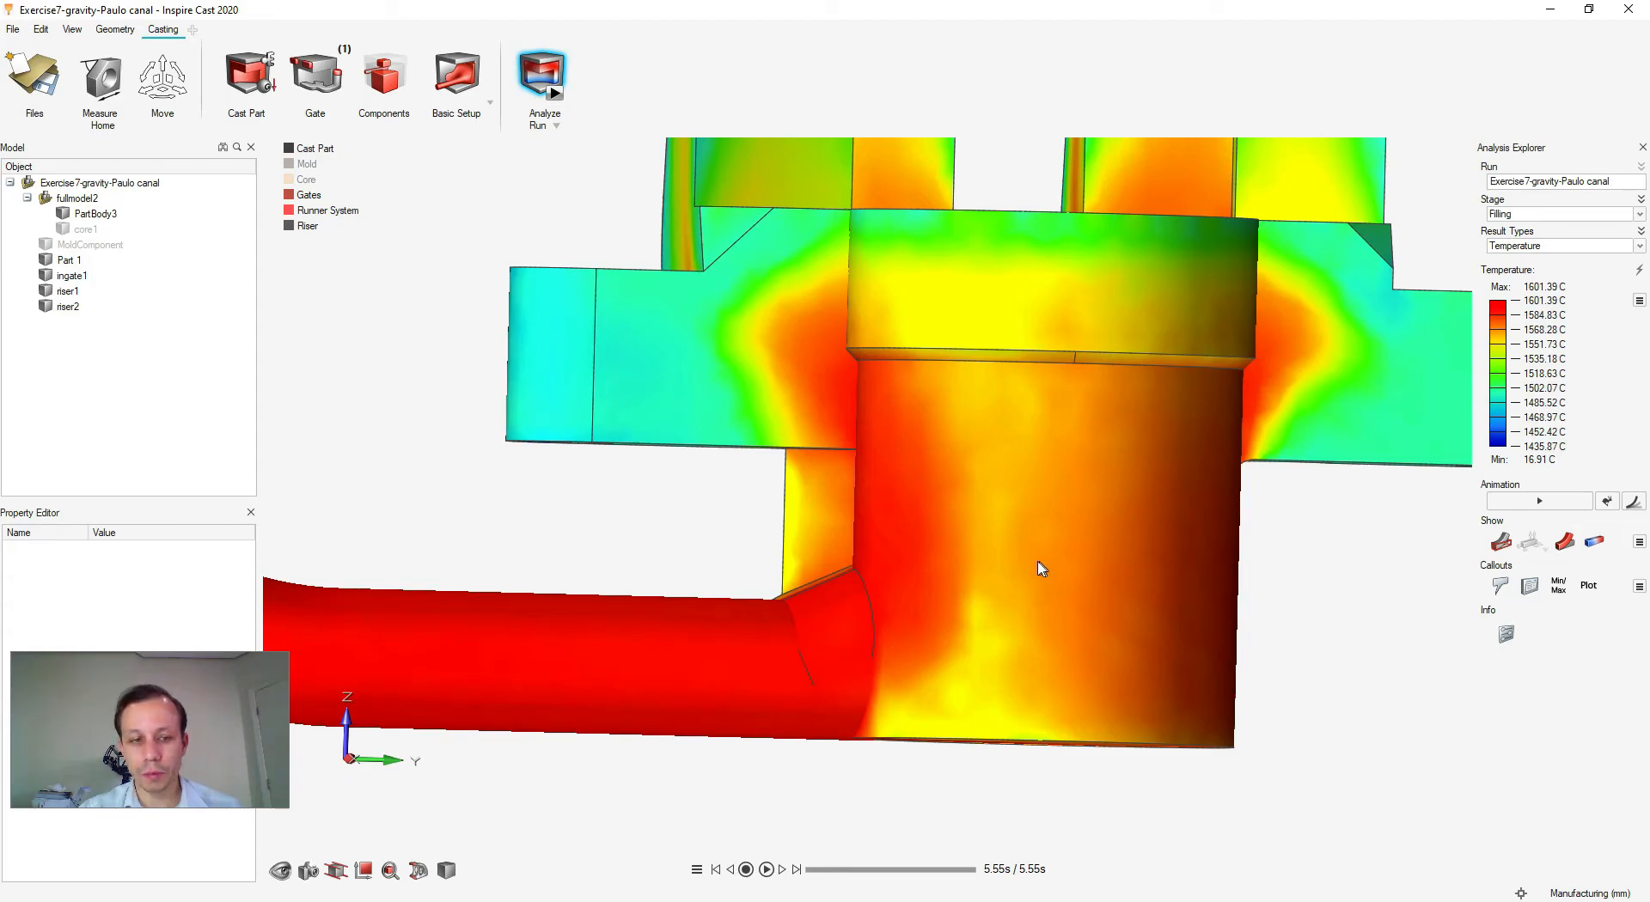
# - Orbit to view the casting's final filling temperatures from above
pyautogui.scroll(-3, 981, 620)
pyautogui.moveTo(906, 542); pyautogui.dragTo(793, 549, button='right')
pyautogui.moveTo(978, 768); pyautogui.dragTo(991, 770, button='middle')
pyautogui.scroll(-5, 991, 770)
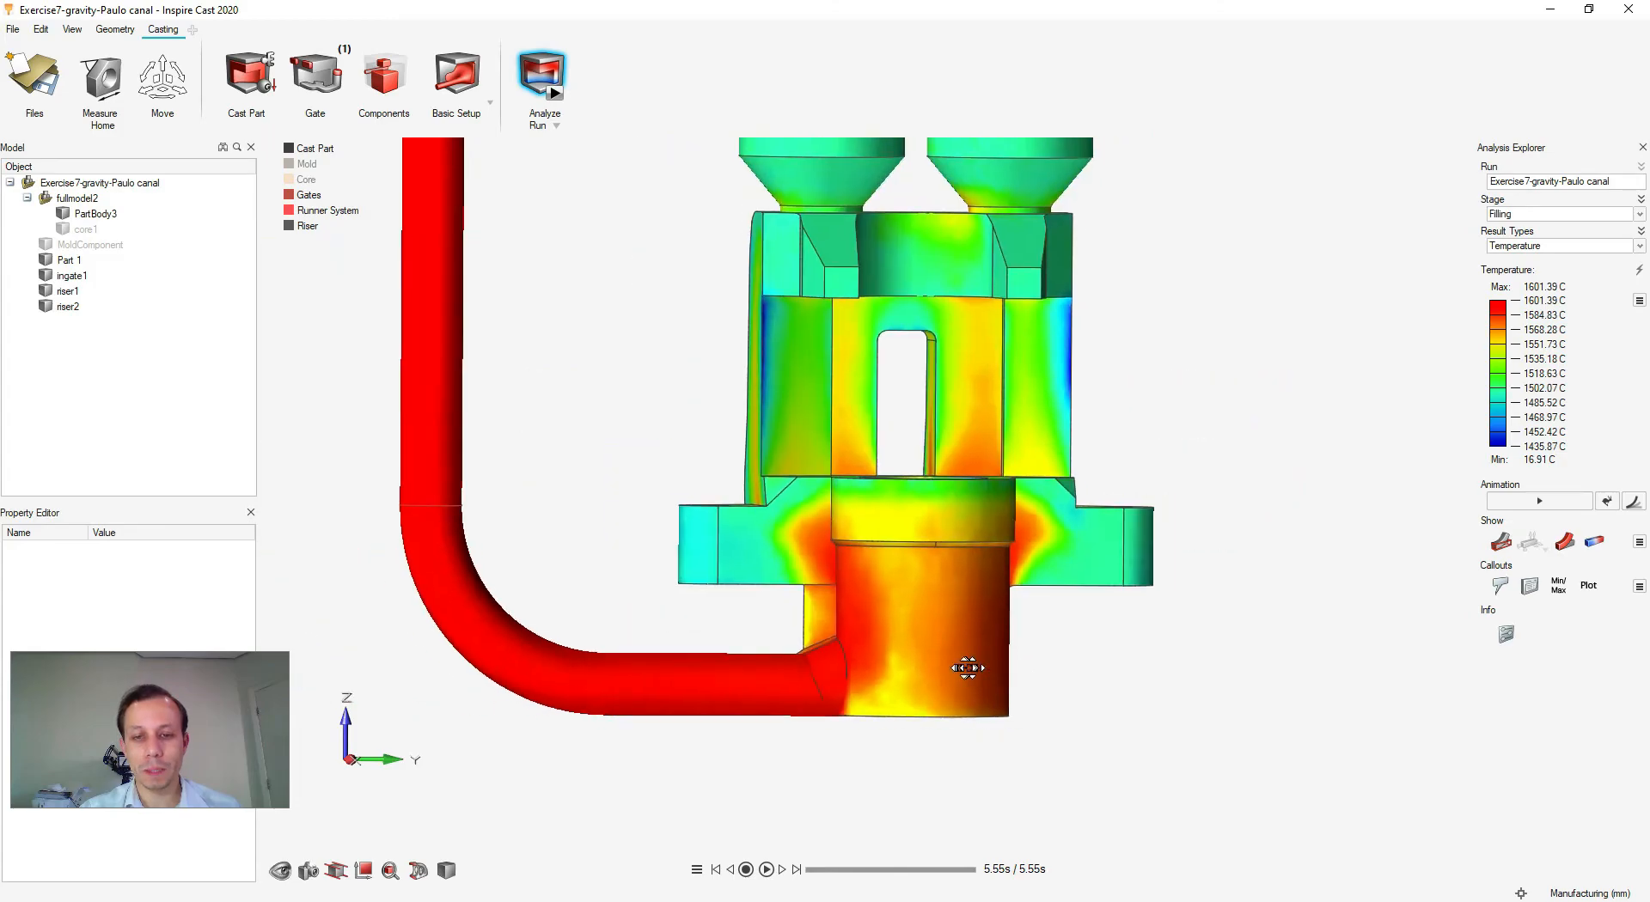
pyautogui.moveTo(1084, 660); pyautogui.dragTo(1100, 699, button='right')
pyautogui.scroll(-3, 1042, 688)
pyautogui.moveTo(902, 678); pyautogui.dragTo(864, 733, button='right')
pyautogui.moveTo(981, 593)
pyautogui.mouseDown(button='middle')
pyautogui.moveTo(1013, 654)
pyautogui.moveTo(1078, 650)
pyautogui.moveTo(1071, 638)
pyautogui.mouseUp(button='middle')
# - Exit the results view, dismiss the tip, and set the temperature scale minimum to 1473
pyautogui.press('Escape')
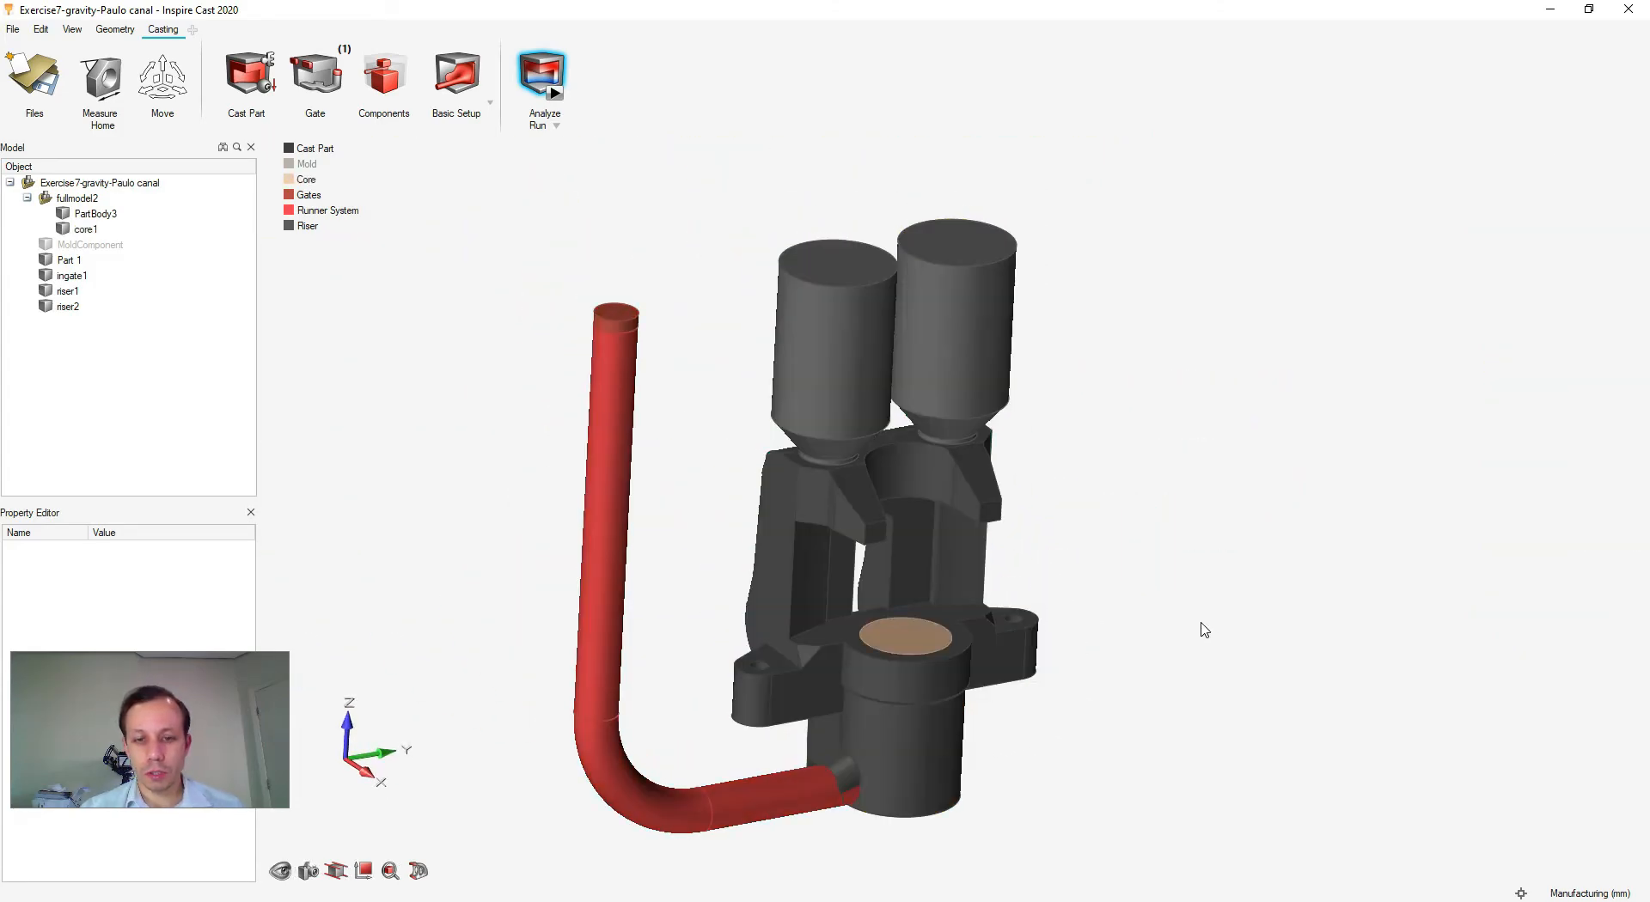
pyautogui.click(899, 561)
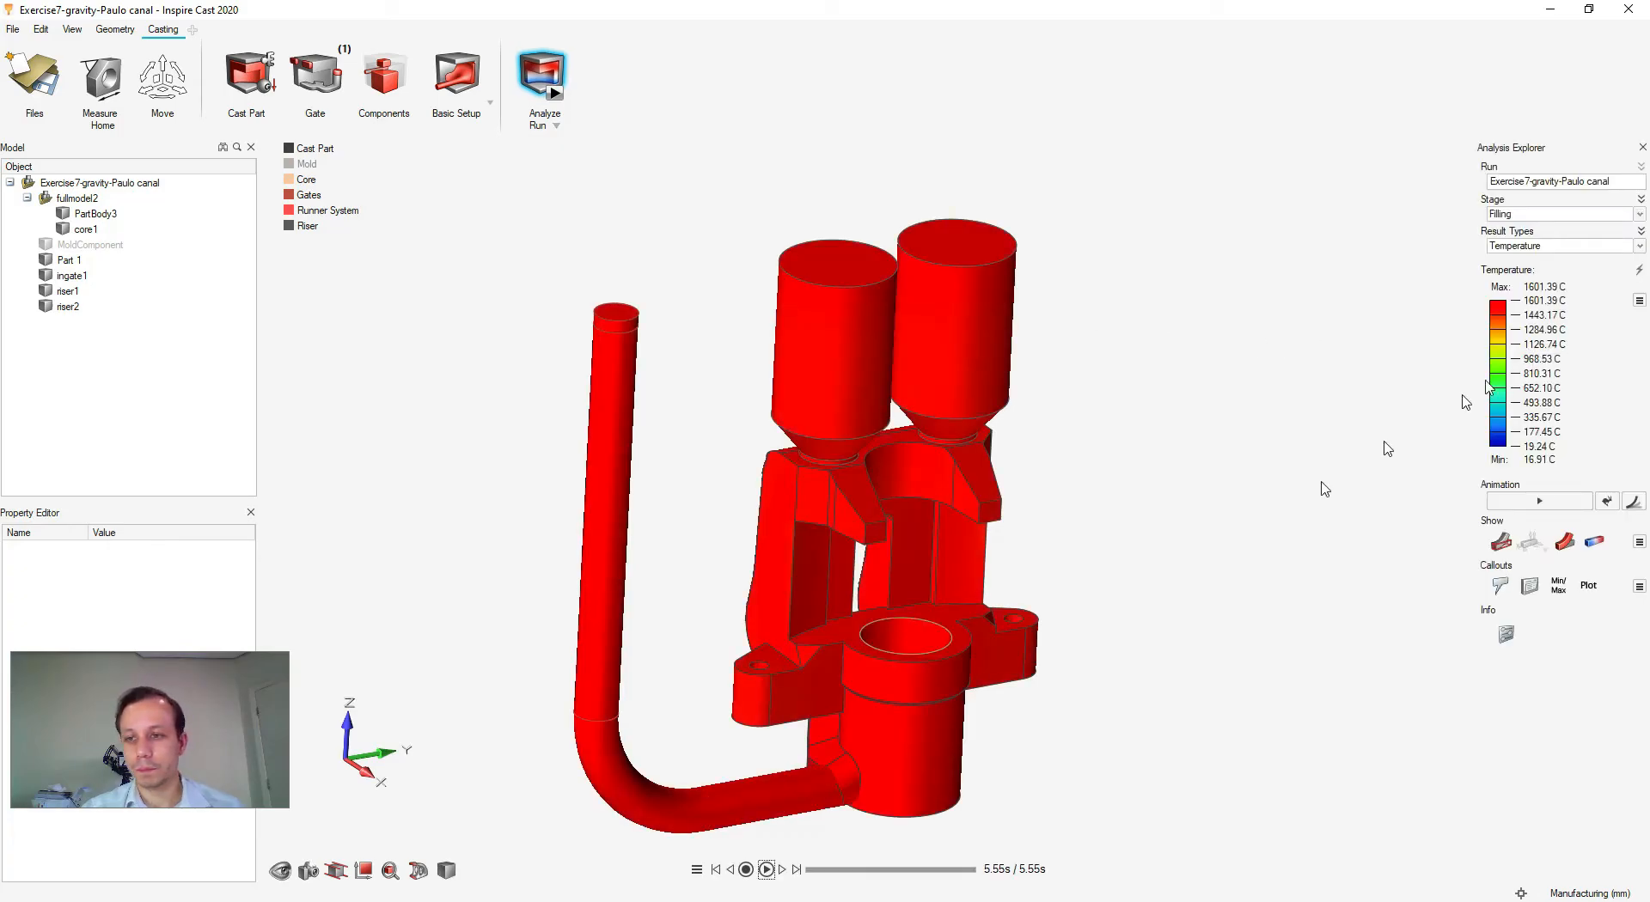
pyautogui.click(1541, 447)
pyautogui.write('1473')
pyautogui.press('Return')
# - Replay the filling animation and pause it at 1.79 s
pyautogui.moveTo(1173, 523); pyautogui.dragTo(1115, 472, button='right')
pyautogui.click(766, 870)
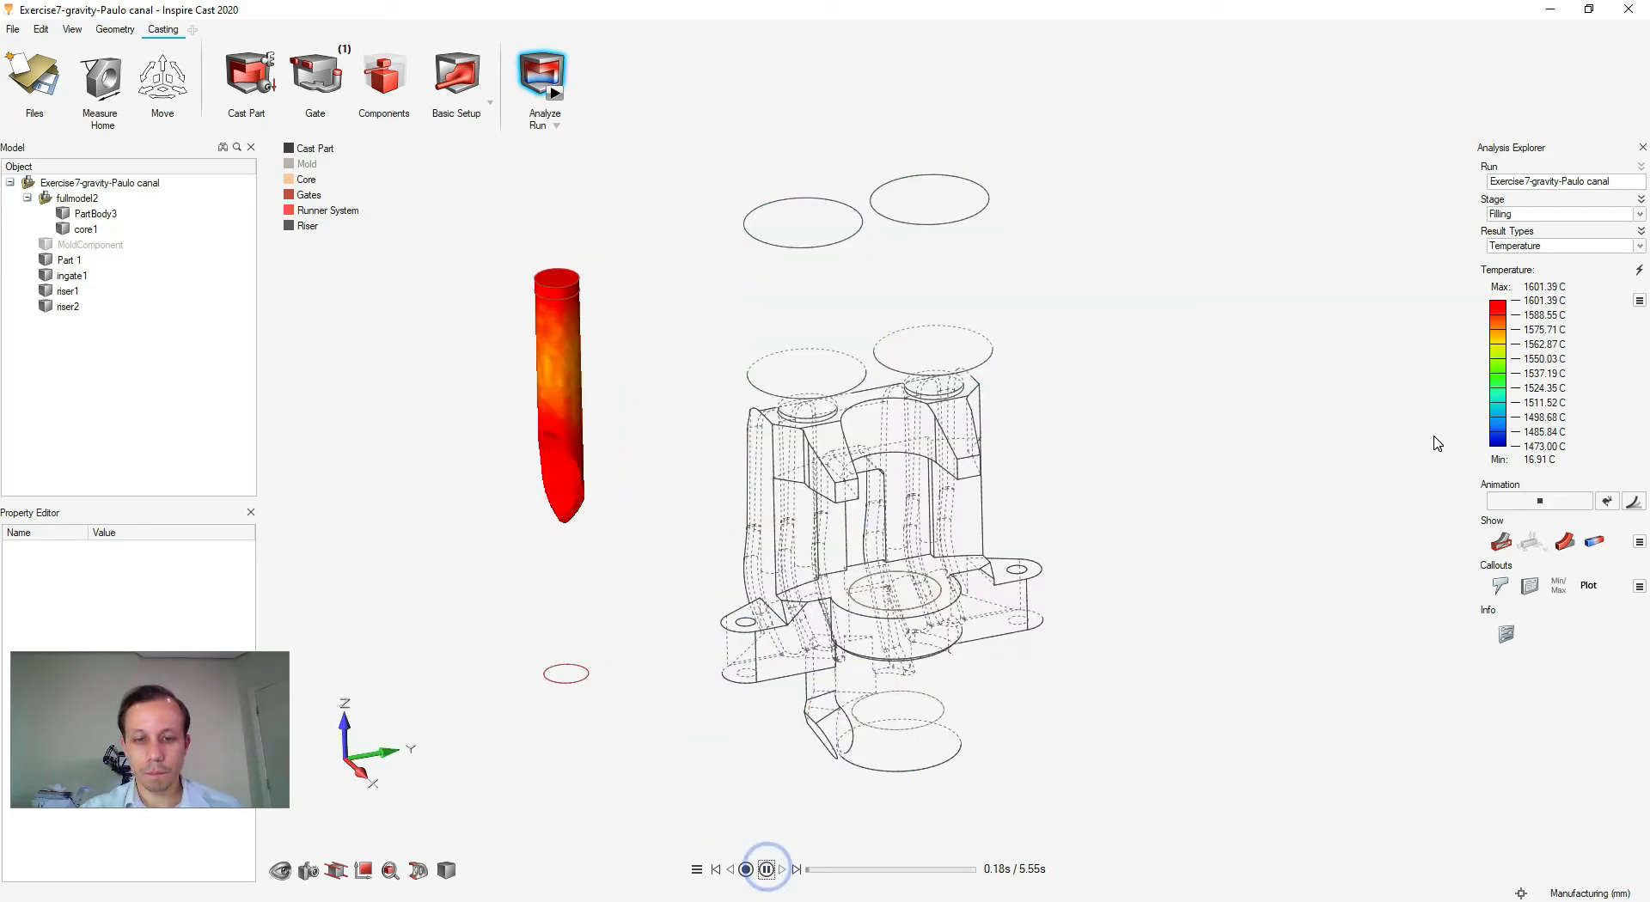
pyautogui.scroll(6, 894, 697)
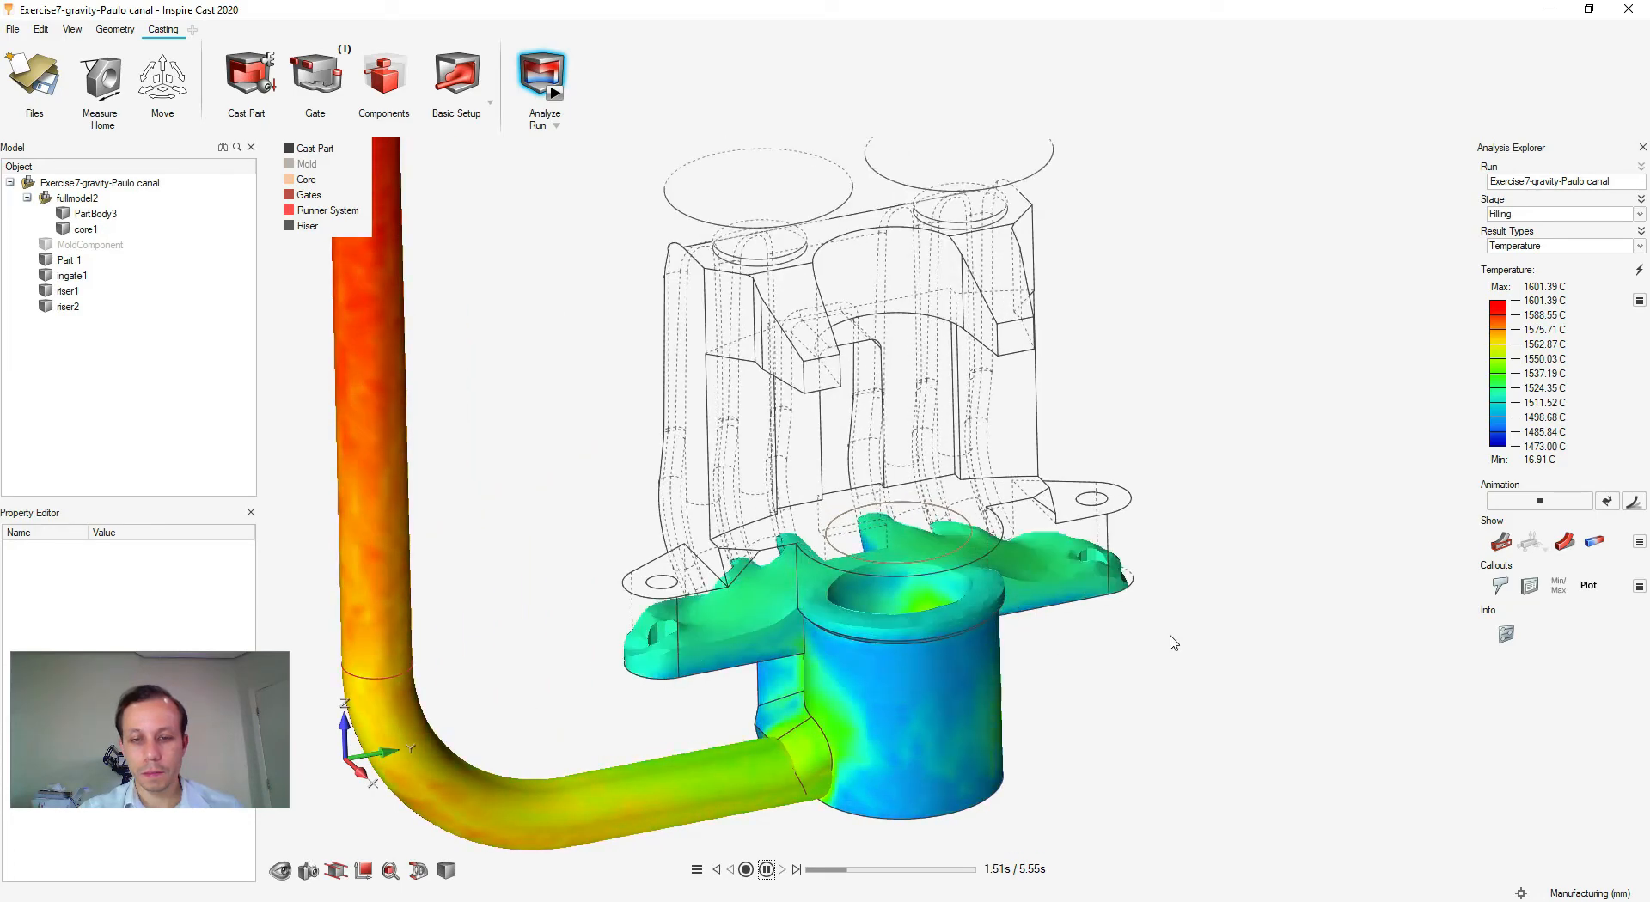
pyautogui.click(766, 871)
# - Zoom onto the cylinder in a near-horizontal side view
pyautogui.moveTo(1171, 761); pyautogui.dragTo(1172, 688, button='right')
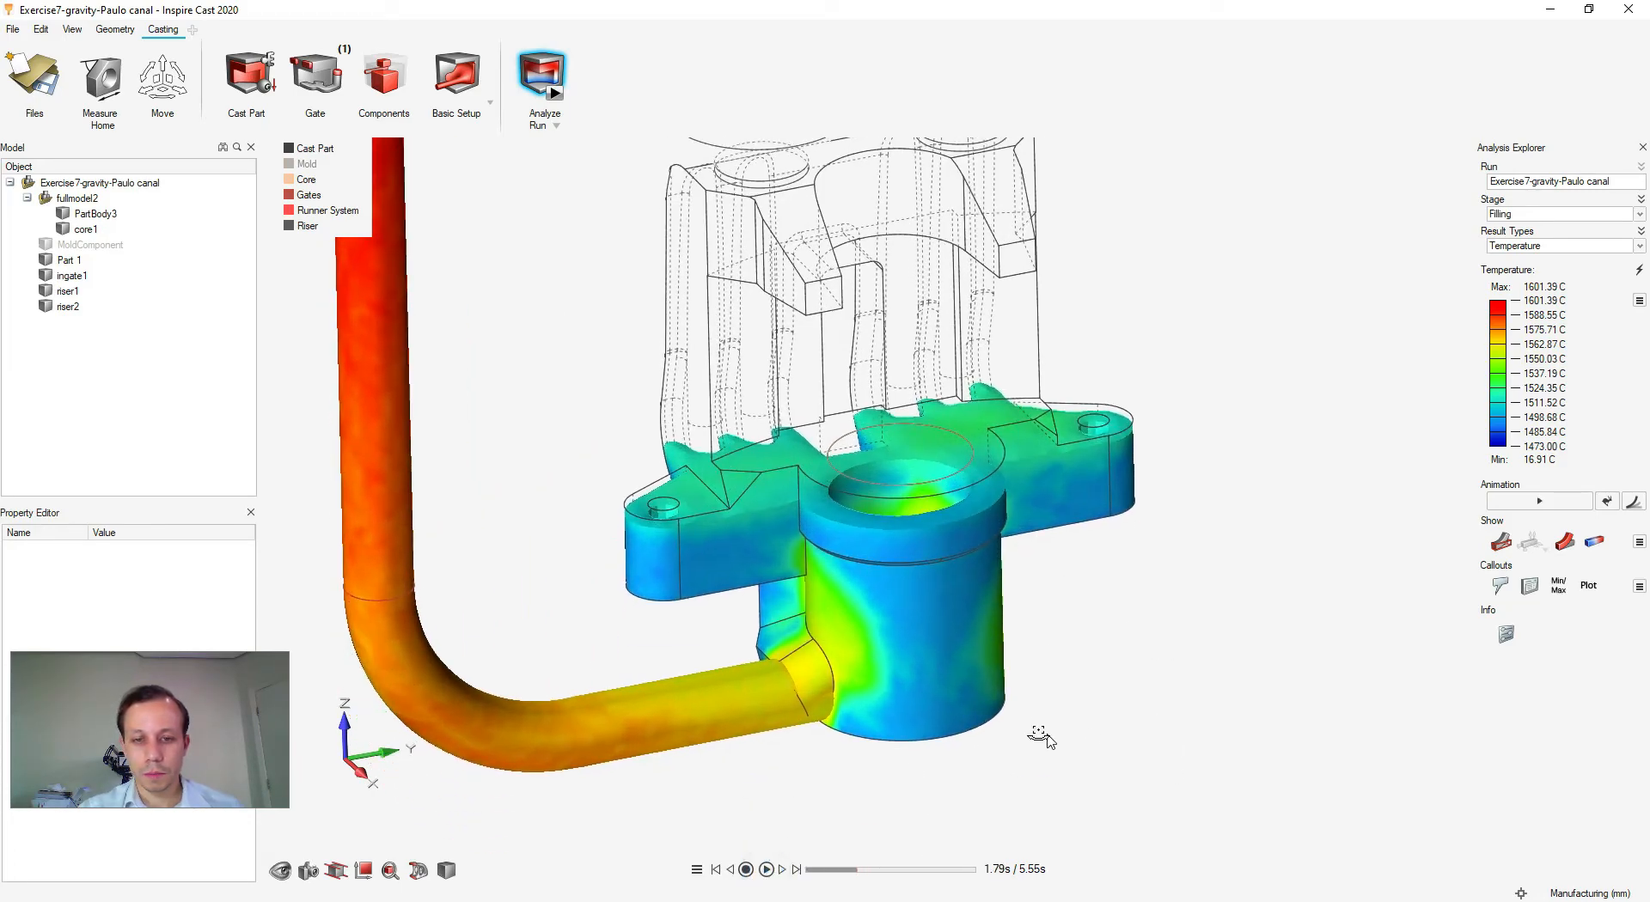
pyautogui.moveTo(1049, 740); pyautogui.dragTo(1018, 709, button='middle')
pyautogui.moveTo(1057, 675); pyautogui.dragTo(1056, 512, button='right')
pyautogui.scroll(2, 922, 588)
pyautogui.scroll(2, 918, 584)
pyautogui.moveTo(919, 608); pyautogui.dragTo(906, 658, button='right')
pyautogui.moveTo(930, 732); pyautogui.dragTo(930, 698, button='middle')
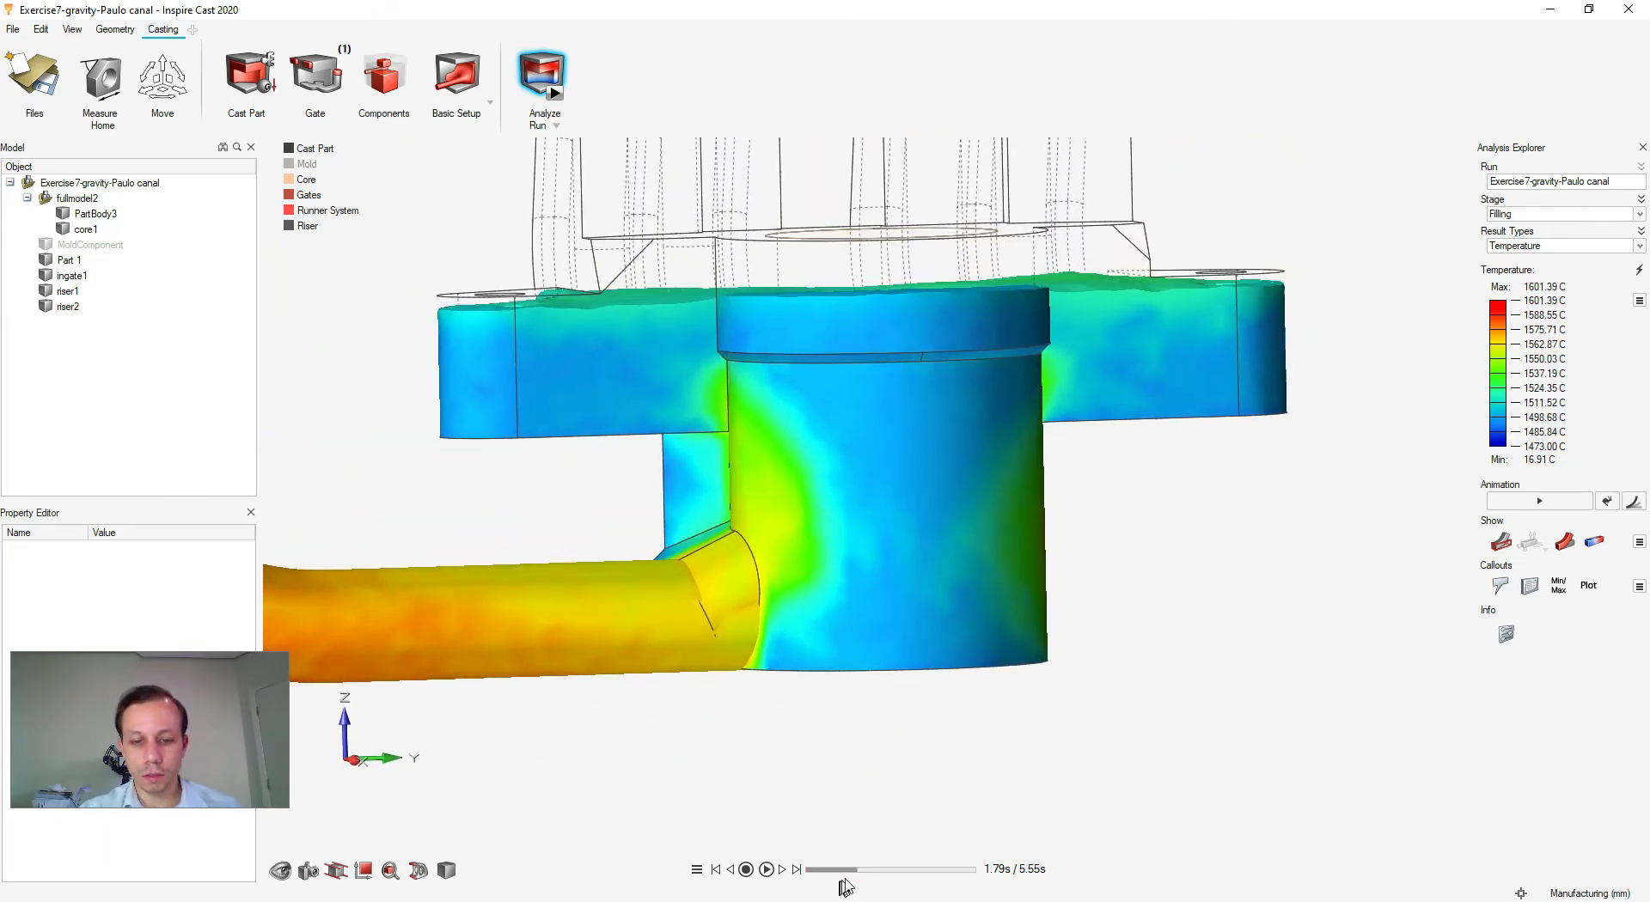
# - Scrub the filling to about 0.88 s, viewed front-on, with metal entering through the ingate
pyautogui.moveTo(857, 872); pyautogui.dragTo(823, 871)
pyautogui.moveTo(1040, 581); pyautogui.dragTo(829, 588, button='right')
pyautogui.scroll(6, 830, 589)
pyautogui.moveTo(843, 656); pyautogui.dragTo(825, 679, button='right')
pyautogui.moveTo(823, 875); pyautogui.dragTo(832, 874)
# - Show Mold Erosion with low-erosion regions hidden and orbit to an oblique view
pyautogui.click(1547, 247)
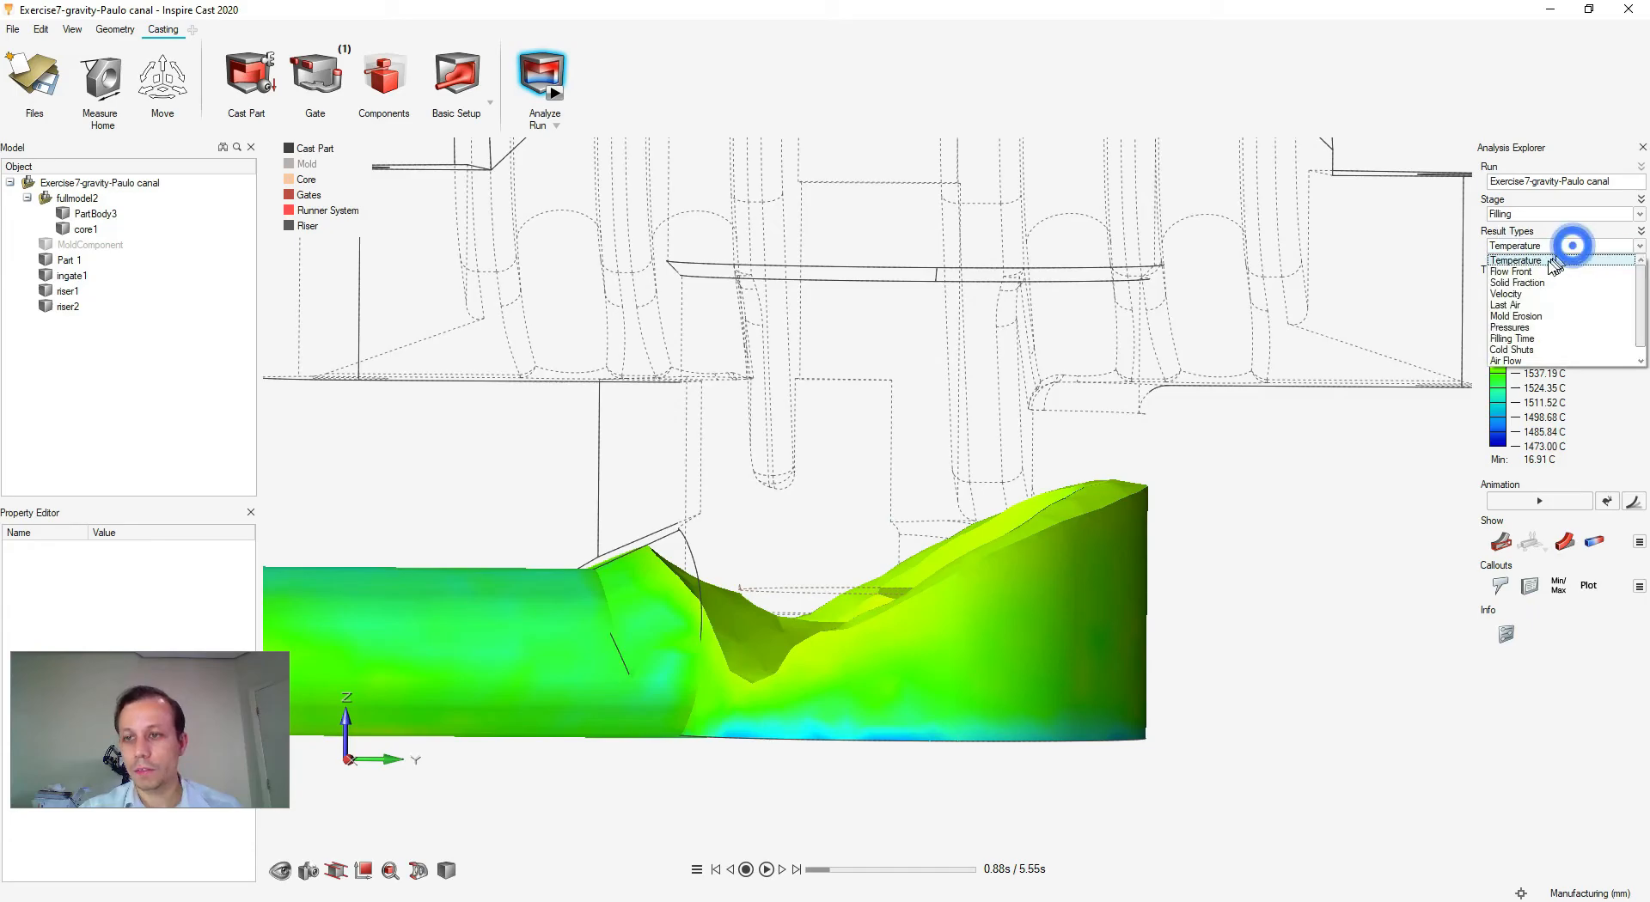
pyautogui.click(1522, 318)
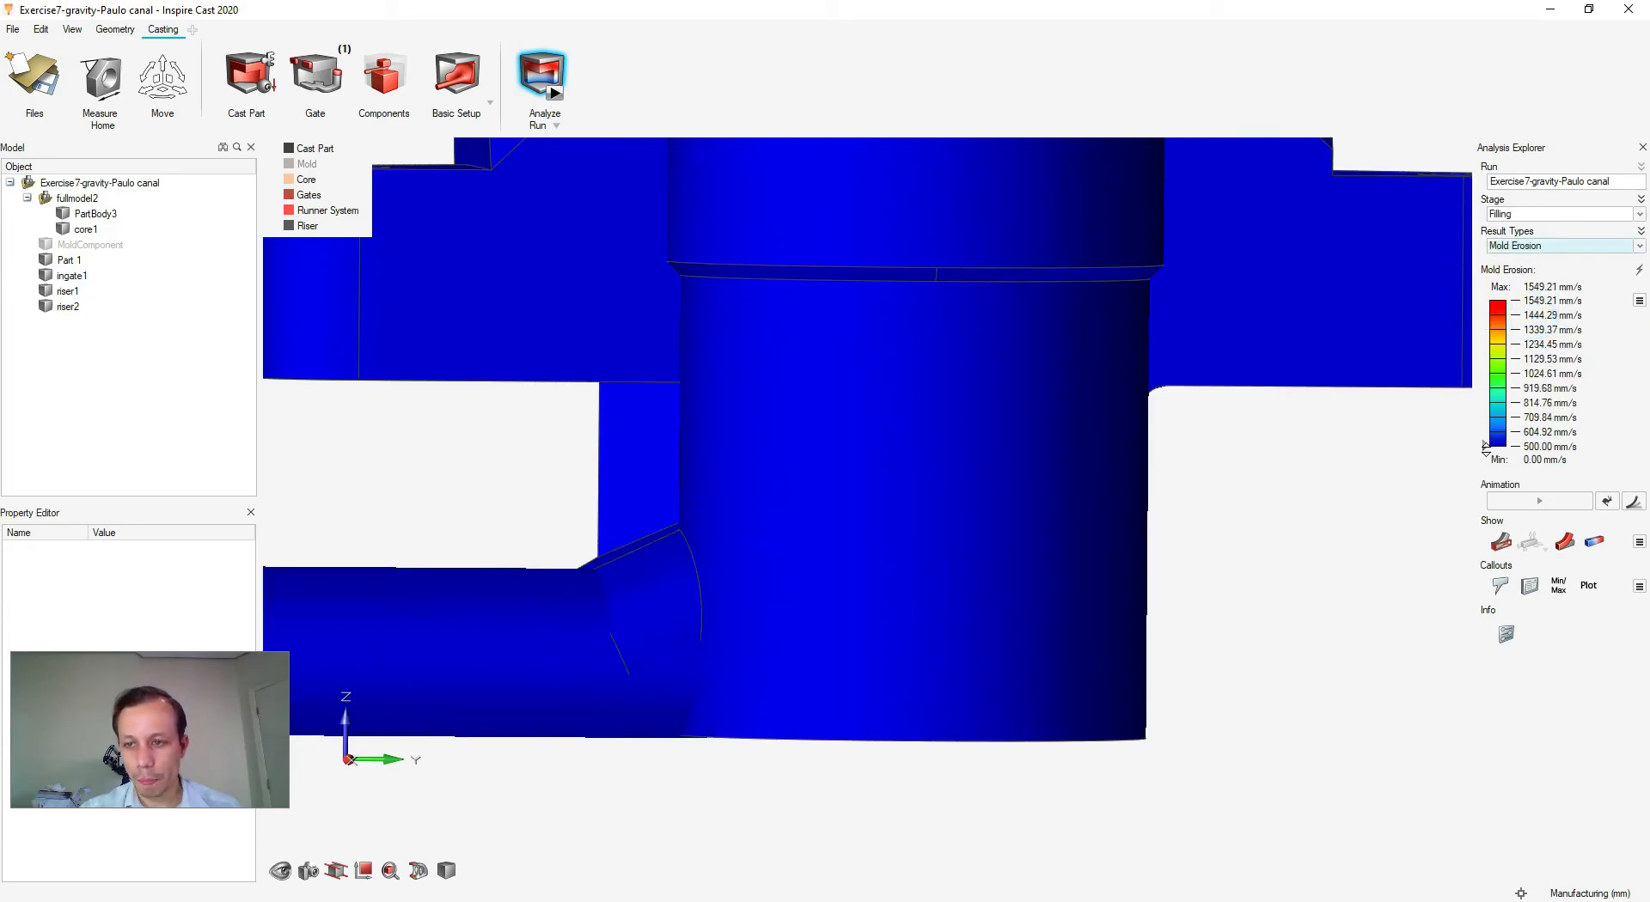
pyautogui.moveTo(1486, 443); pyautogui.dragTo(1484, 424)
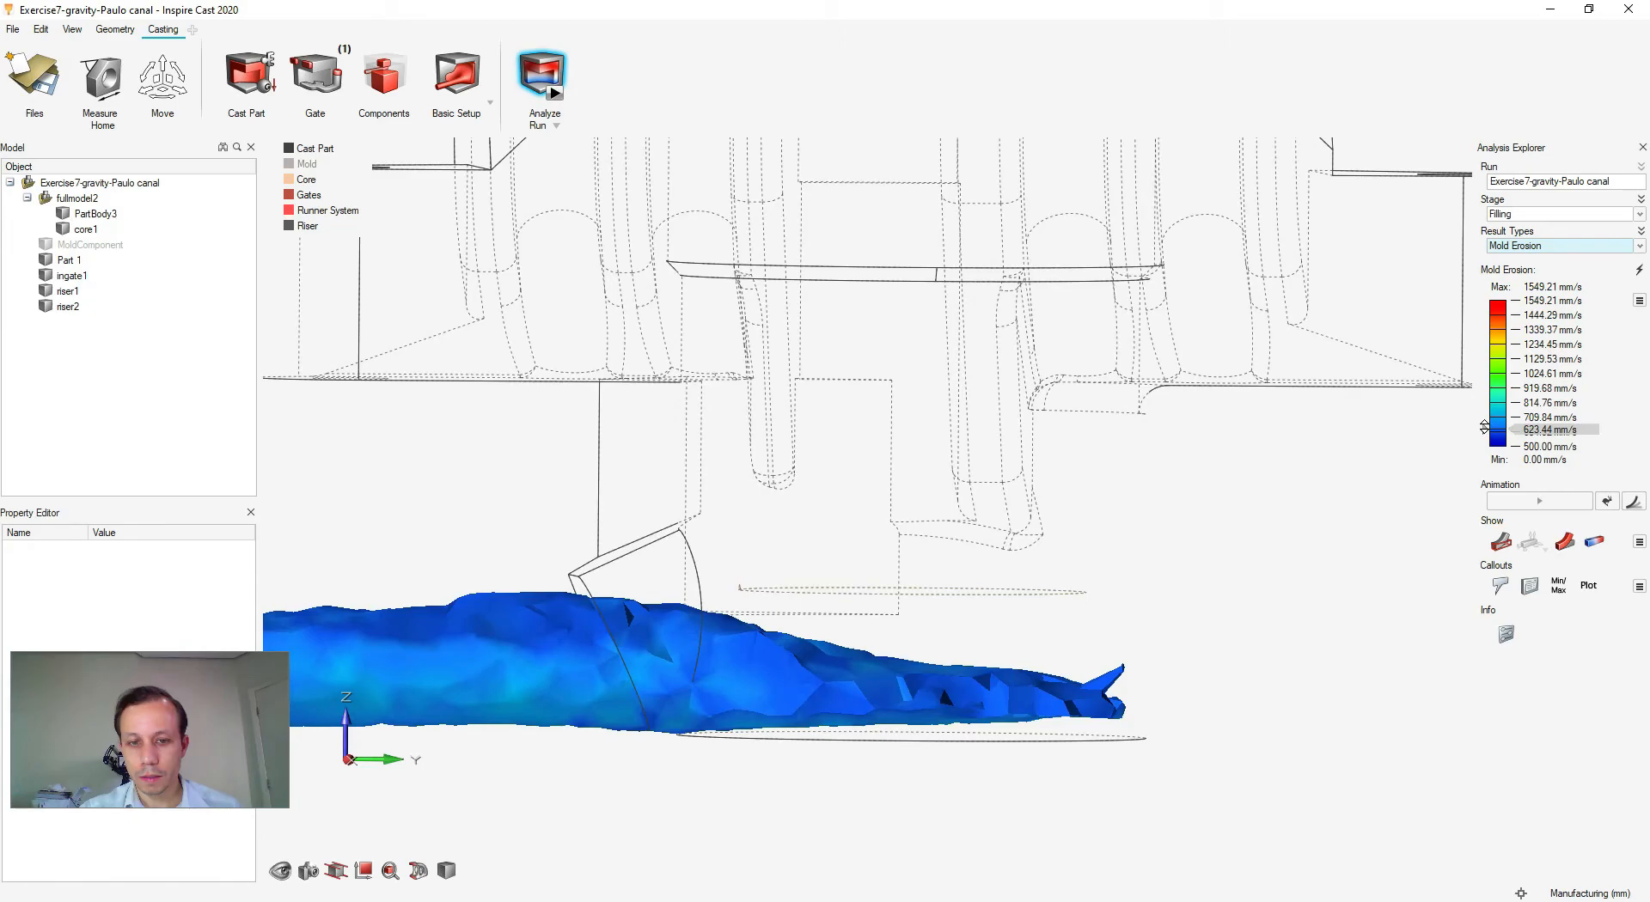
pyautogui.moveTo(964, 570); pyautogui.dragTo(988, 534, button='right')
pyautogui.moveTo(964, 525)
pyautogui.mouseDown(button='middle')
pyautogui.moveTo(744, 603)
pyautogui.moveTo(864, 539)
pyautogui.moveTo(849, 578)
pyautogui.moveTo(893, 591)
pyautogui.mouseUp(button='middle')
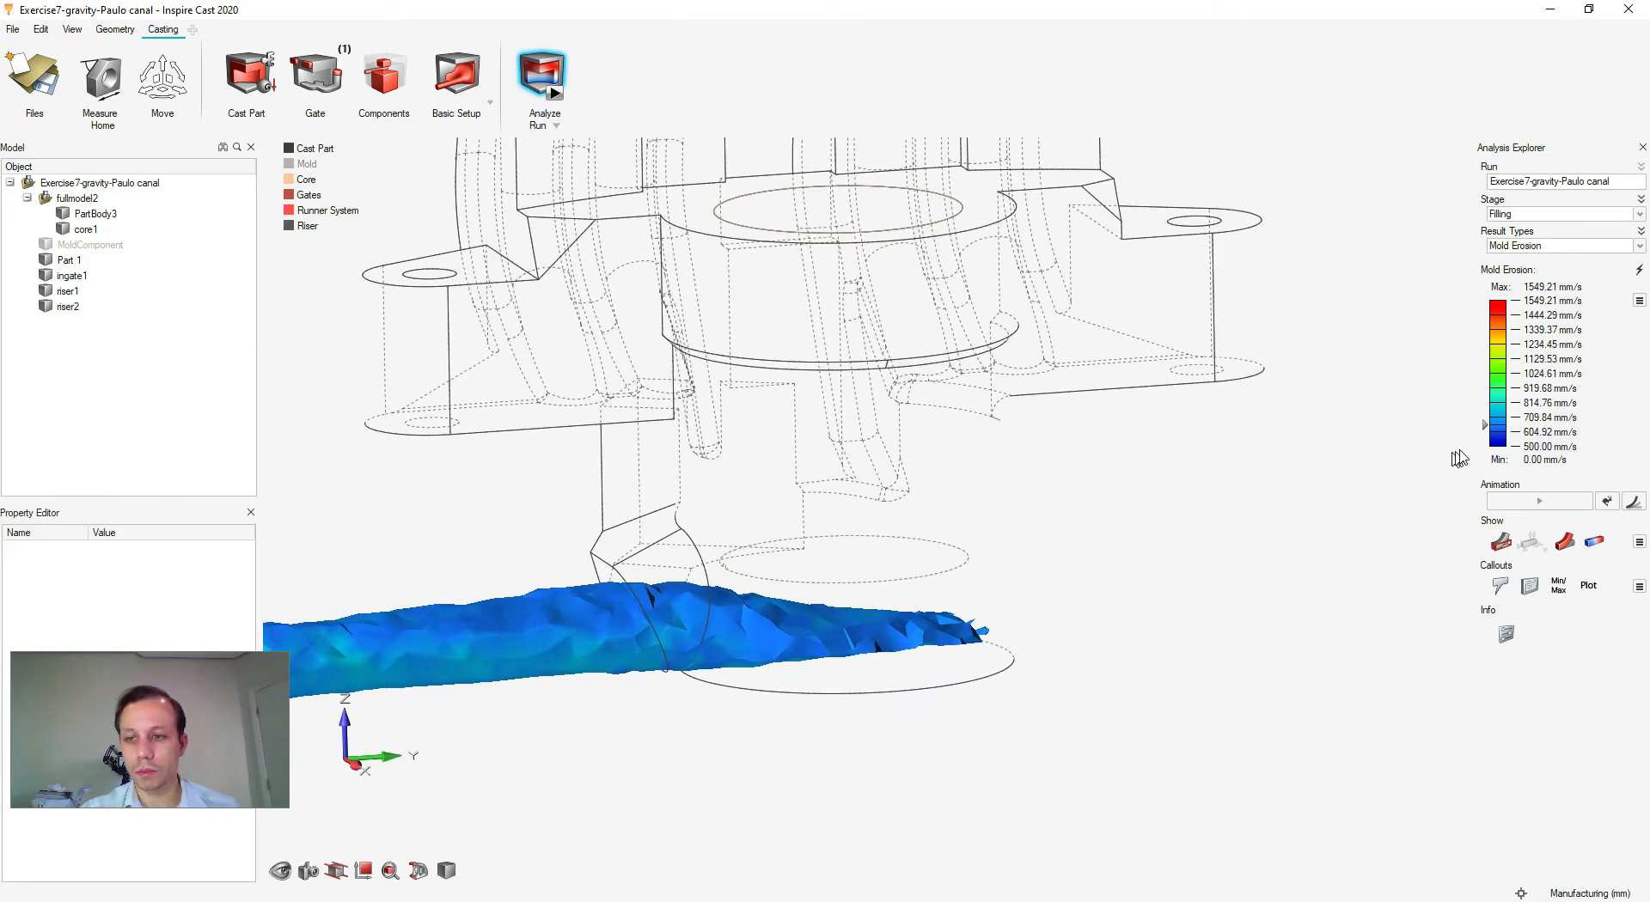
pyautogui.click(1568, 247)
# - Return to the Temperature result and restore the 1473 C scale minimum
pyautogui.click(1543, 256)
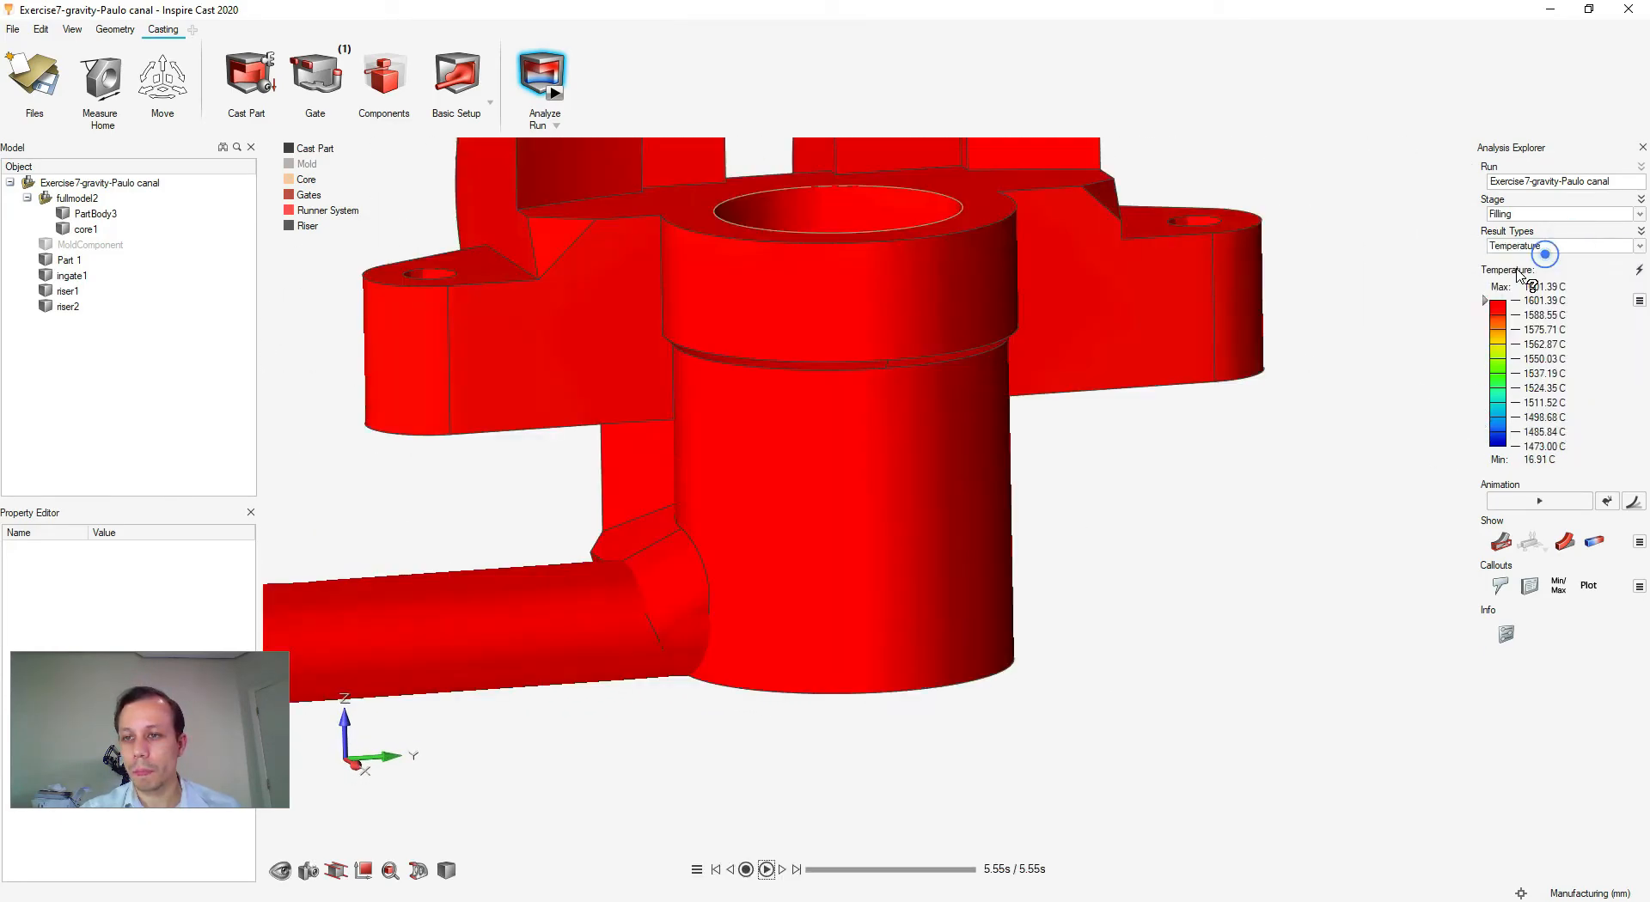
pyautogui.scroll(-4, 975, 724)
pyautogui.moveTo(1136, 663); pyautogui.dragTo(1128, 694, button='middle')
pyautogui.doubleClick(1526, 447)
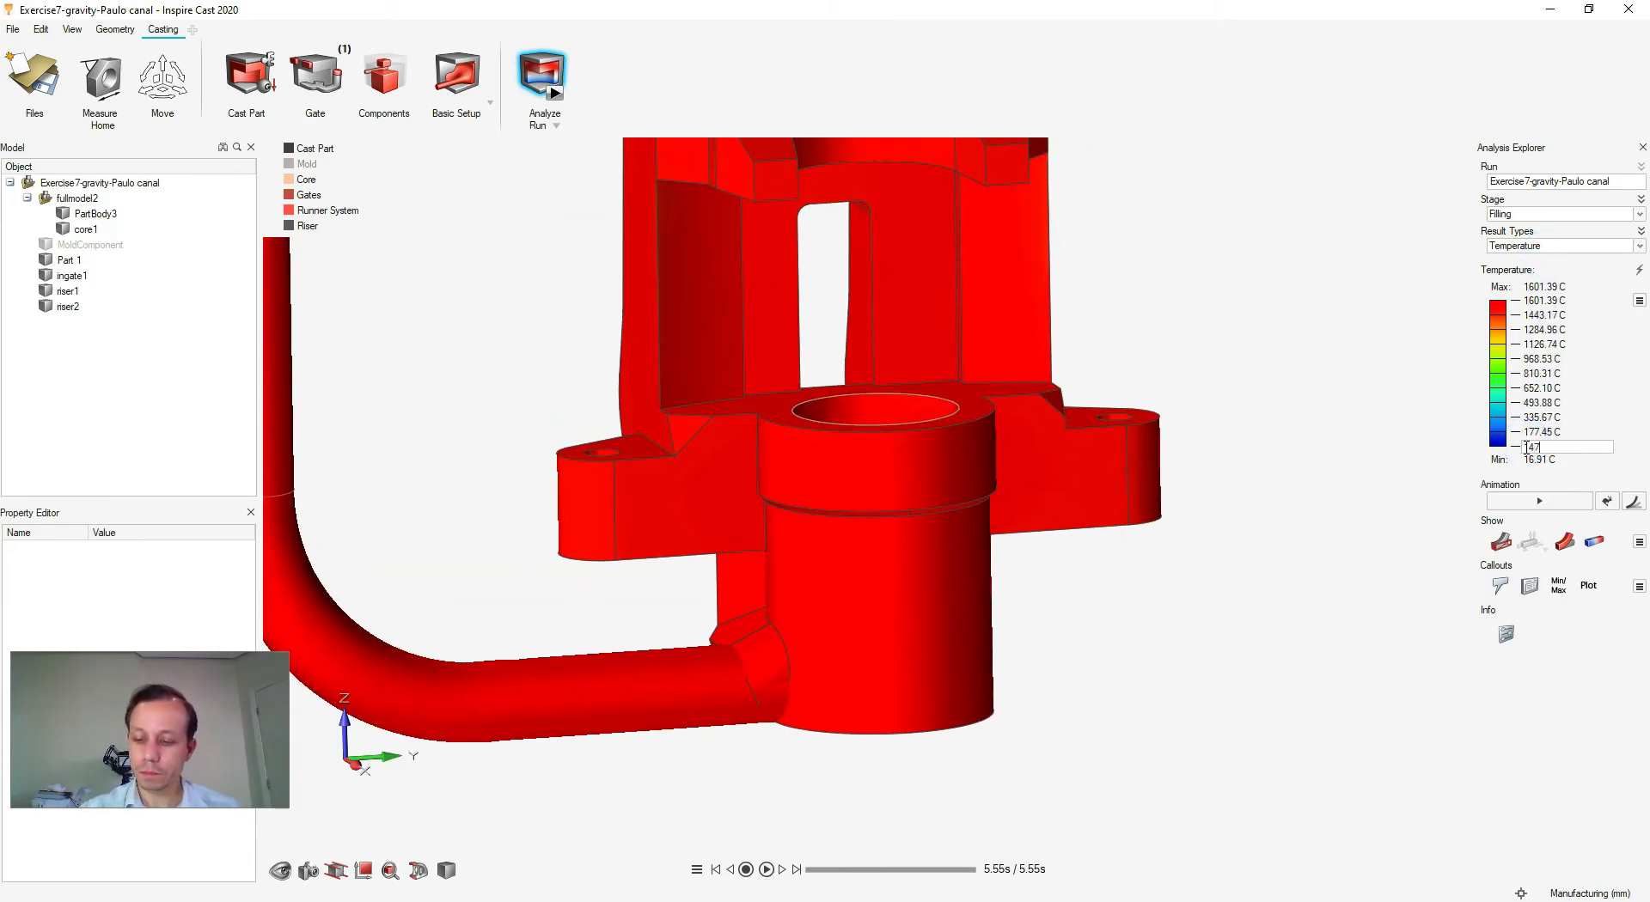
pyautogui.press('Return')
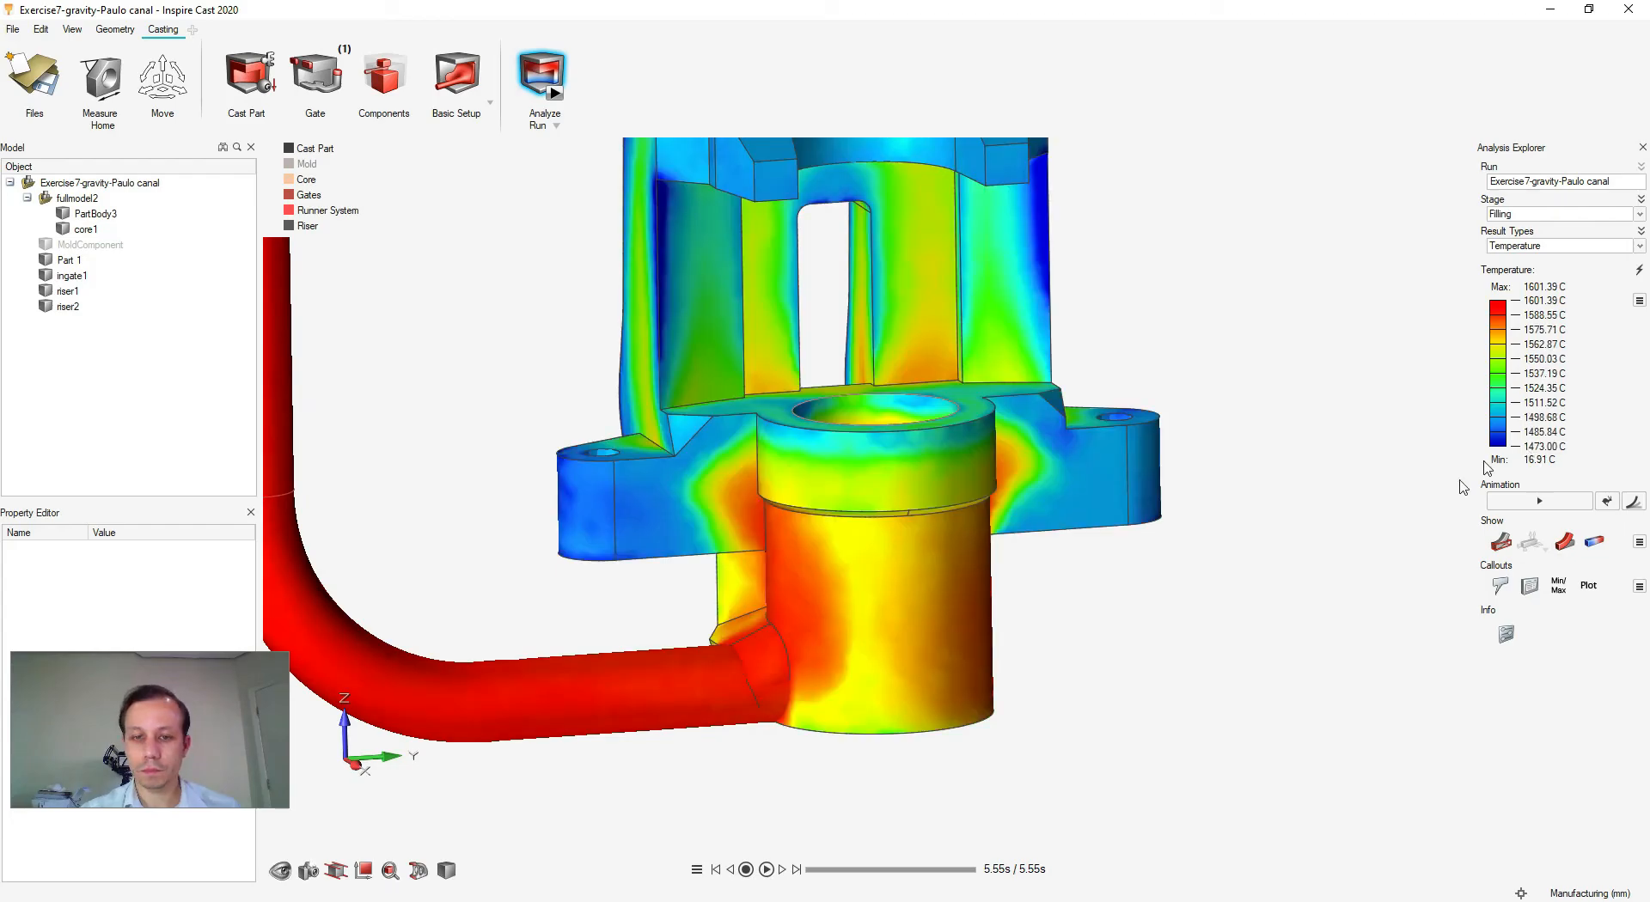
# - Replay the filling to completion, then switch the results stage to Solidification
pyautogui.scroll(-3, 1210, 574)
pyautogui.moveTo(1031, 619); pyautogui.dragTo(1021, 715, button='right')
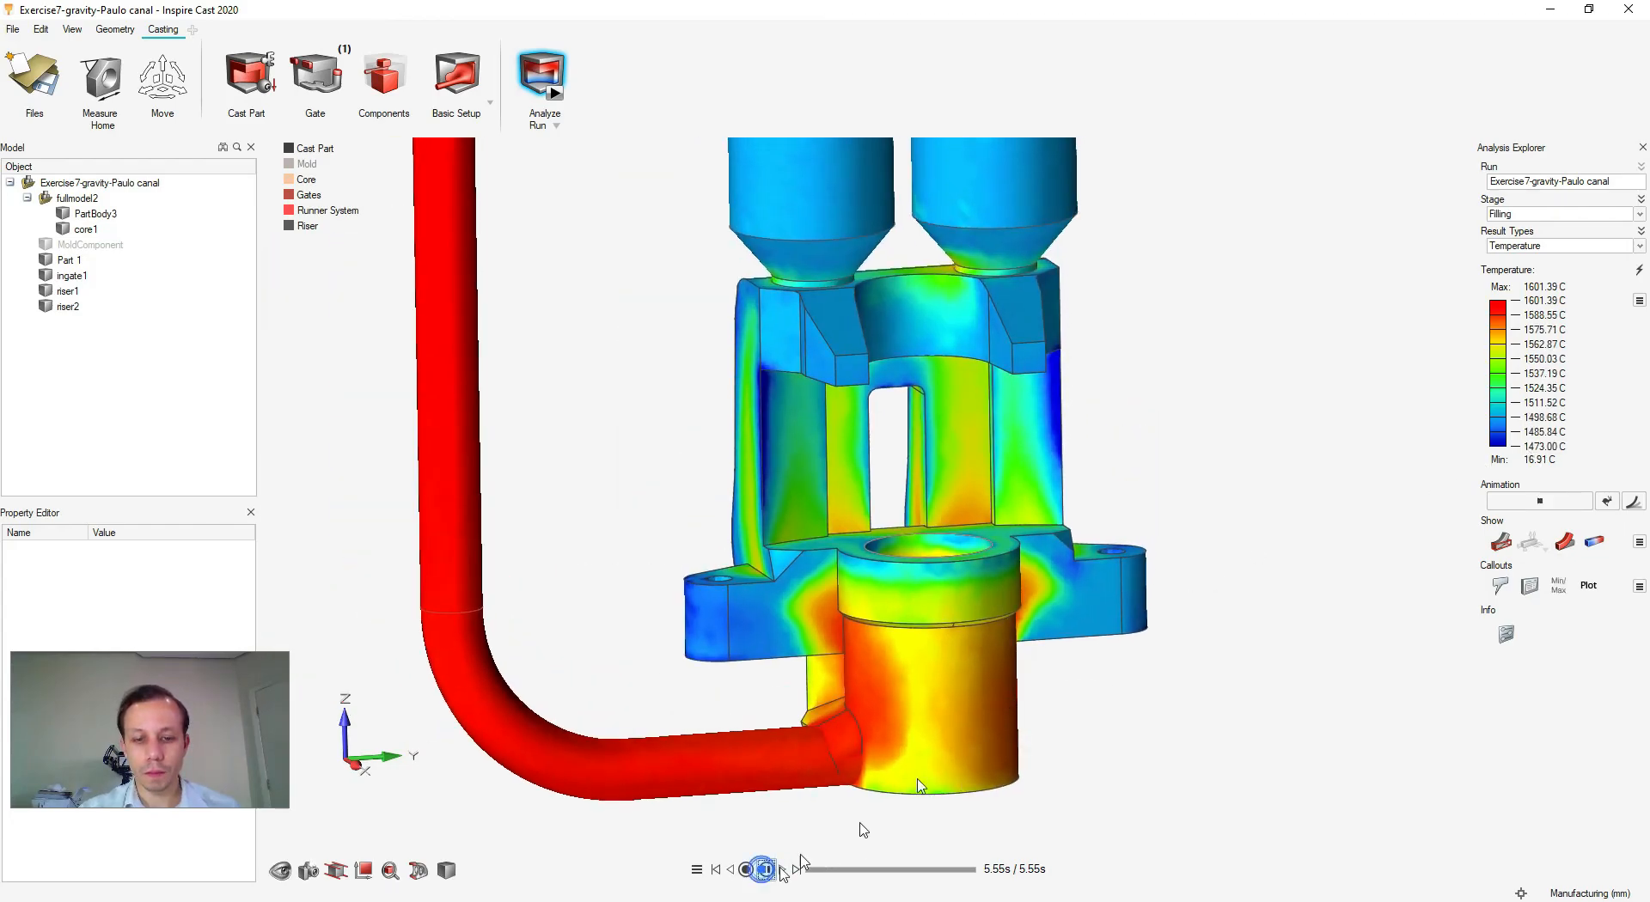
pyautogui.click(767, 870)
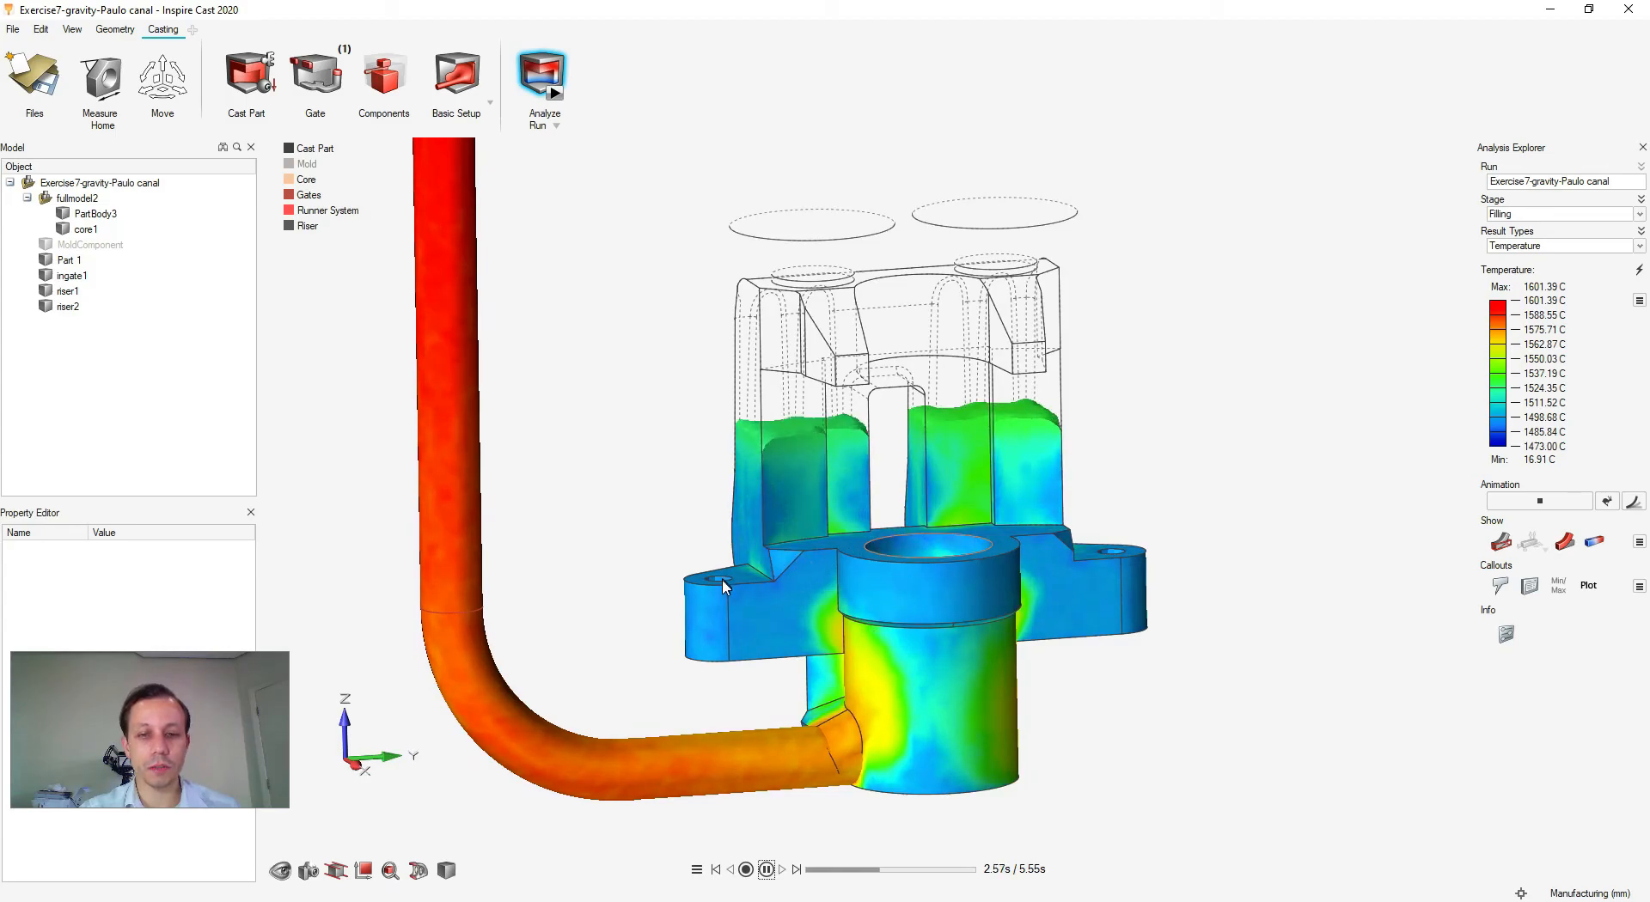
pyautogui.scroll(-1, 1080, 447)
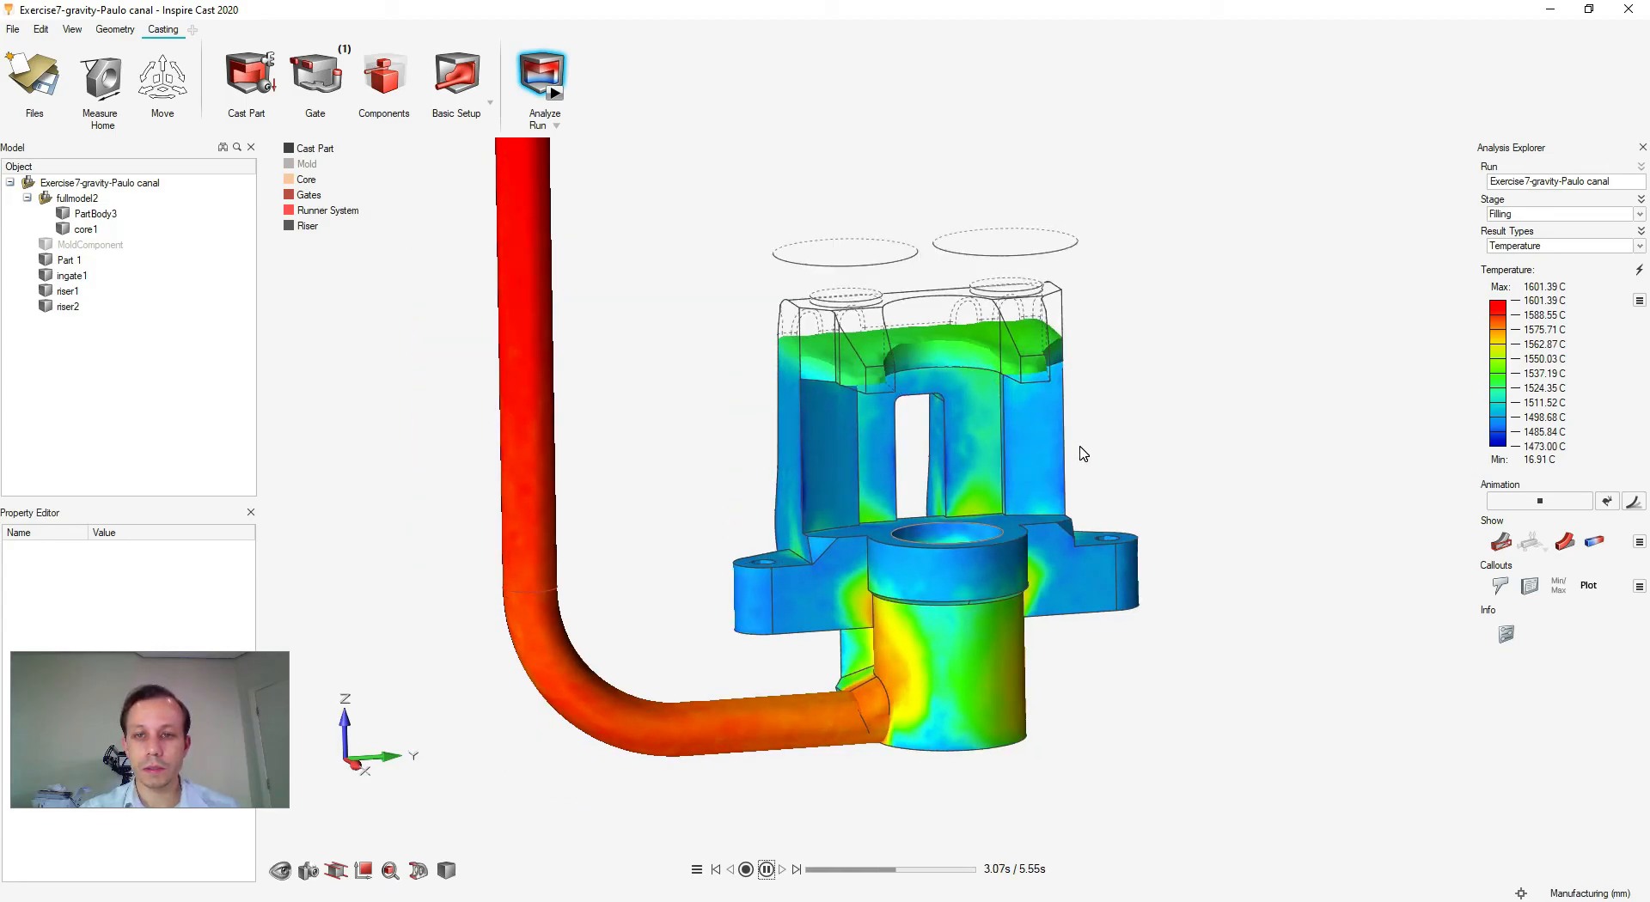
pyautogui.moveTo(1079, 457); pyautogui.dragTo(1057, 553, button='right')
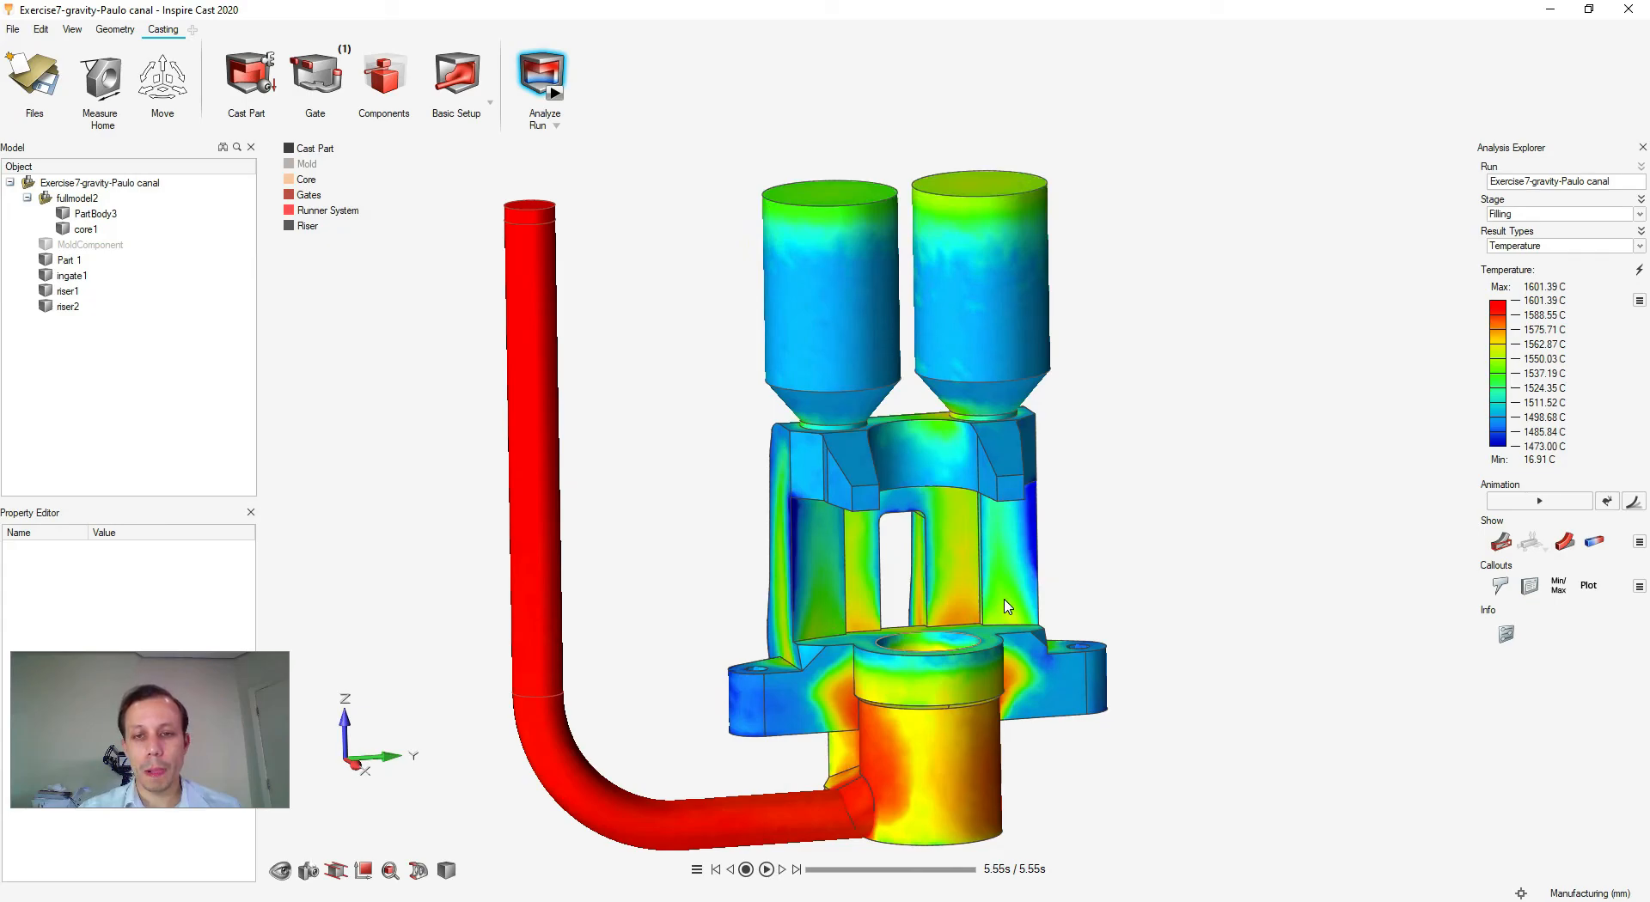
pyautogui.scroll(-1, 1161, 744)
pyautogui.moveTo(1226, 709); pyautogui.dragTo(1164, 663, button='right')
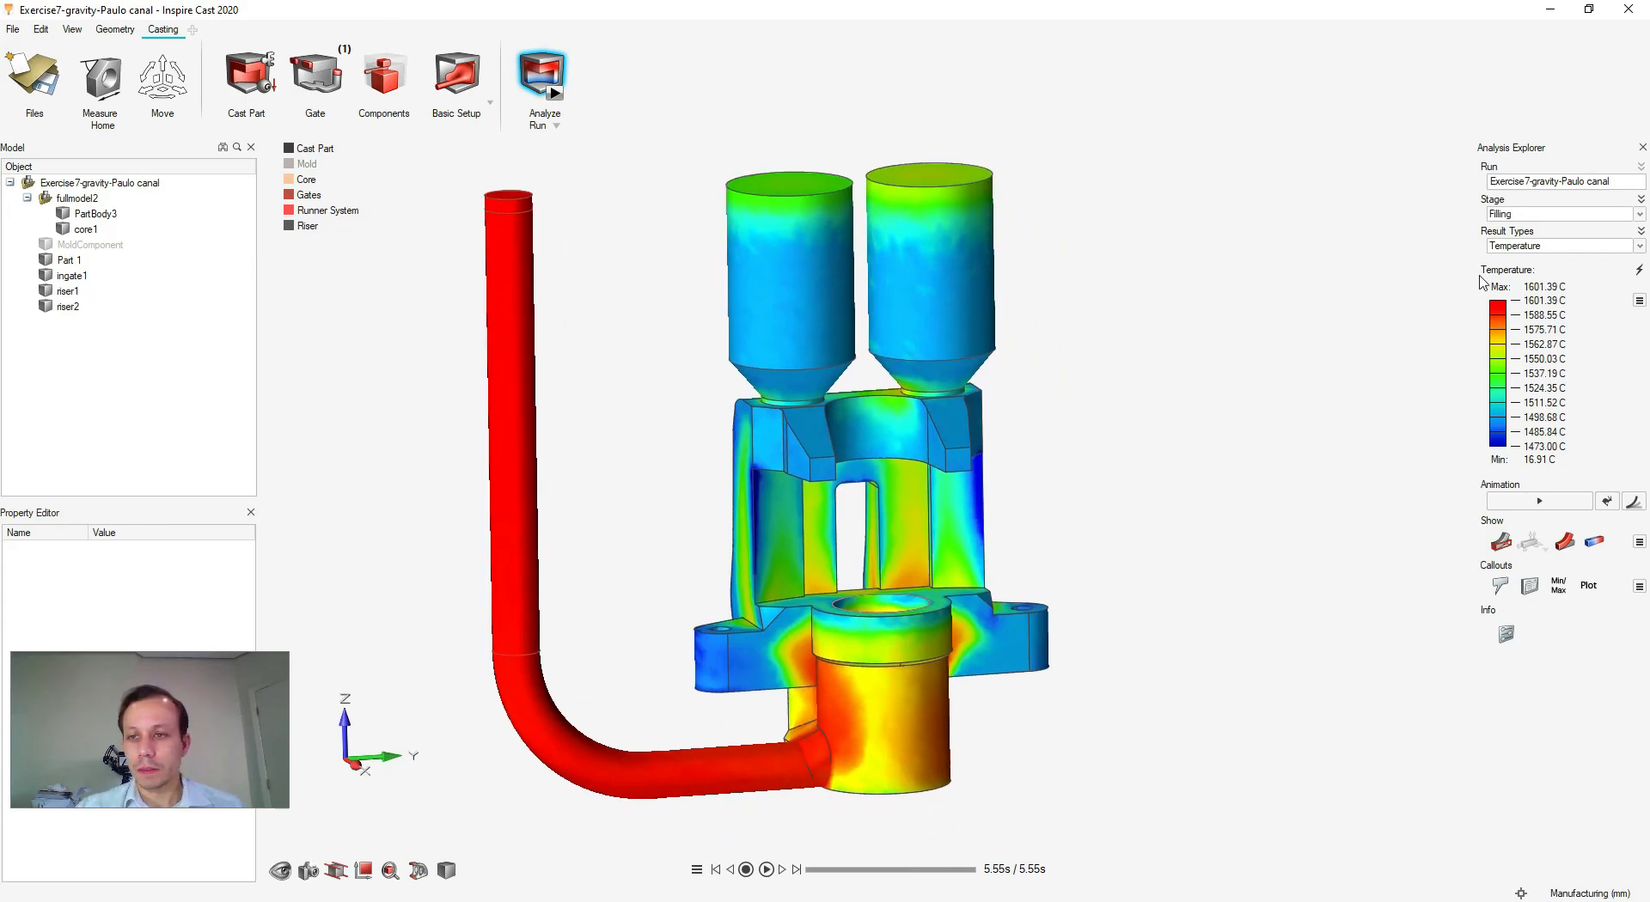
pyautogui.click(1639, 215)
pyautogui.click(1575, 230)
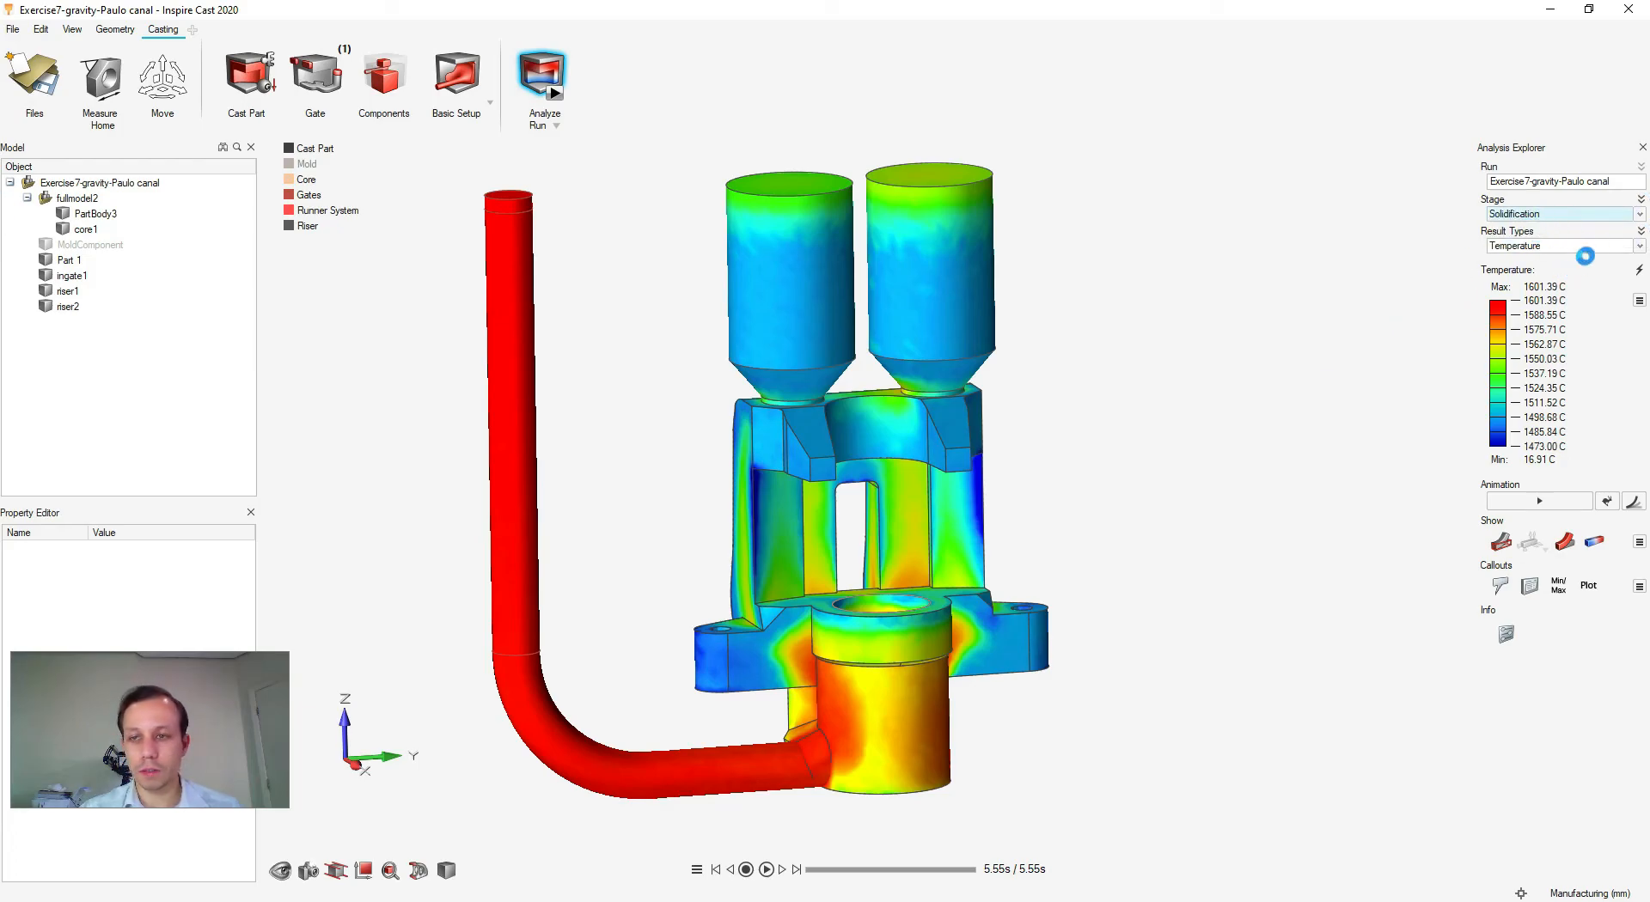
# - Show the Porosity result and zoom to an upright view of the casting
pyautogui.click(1637, 246)
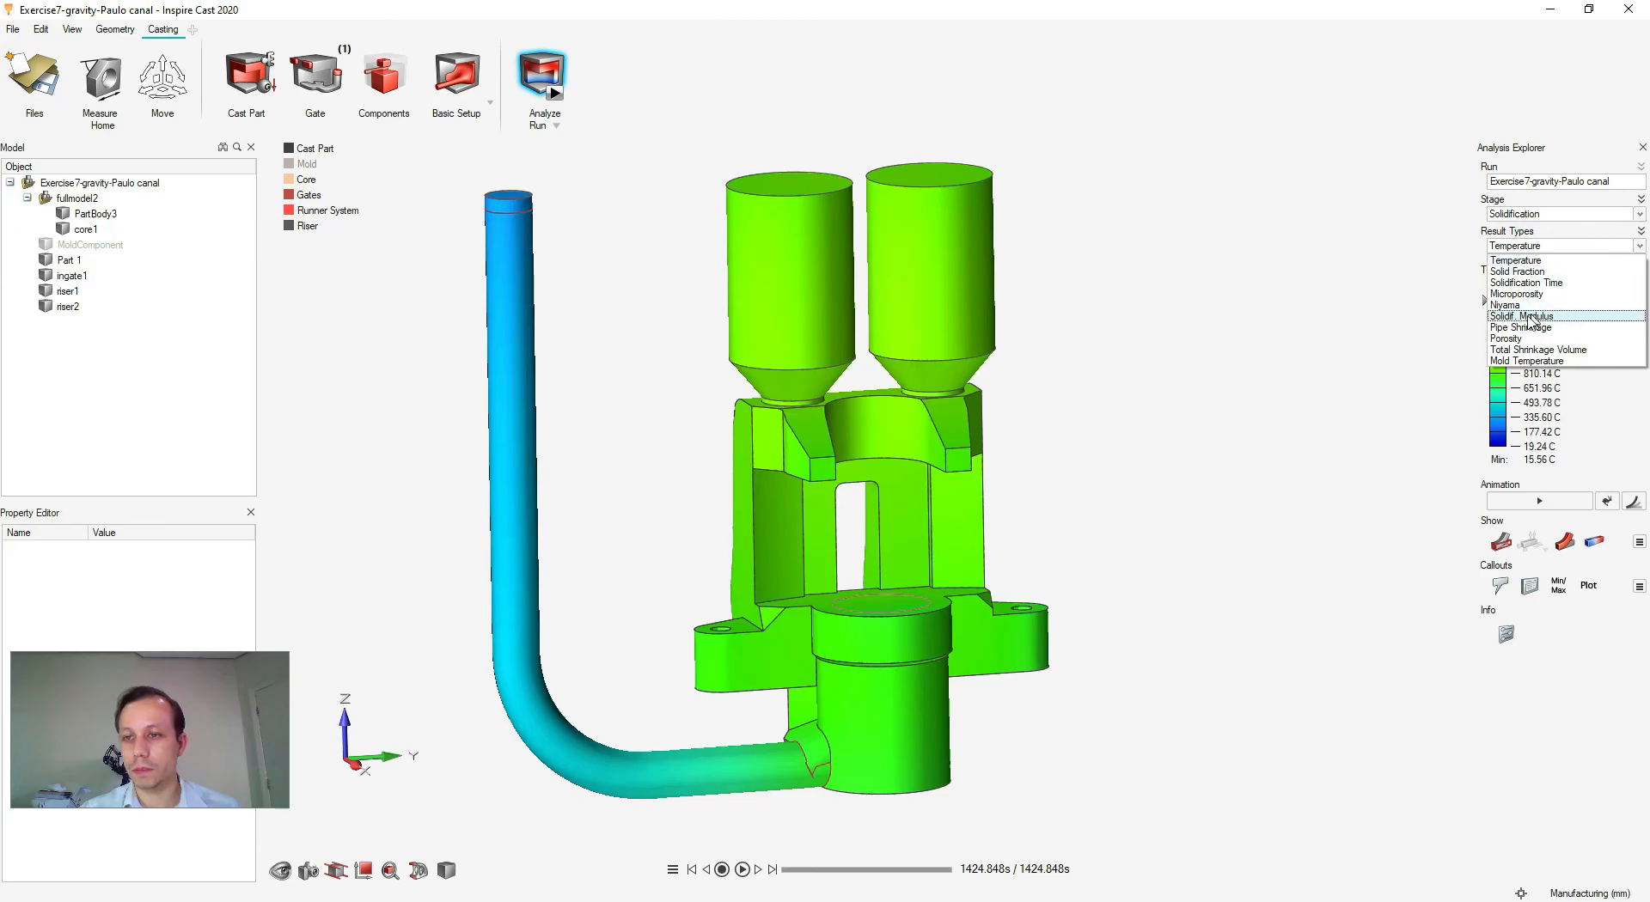
pyautogui.click(1505, 339)
pyautogui.moveTo(1145, 540); pyautogui.dragTo(837, 524, button='right')
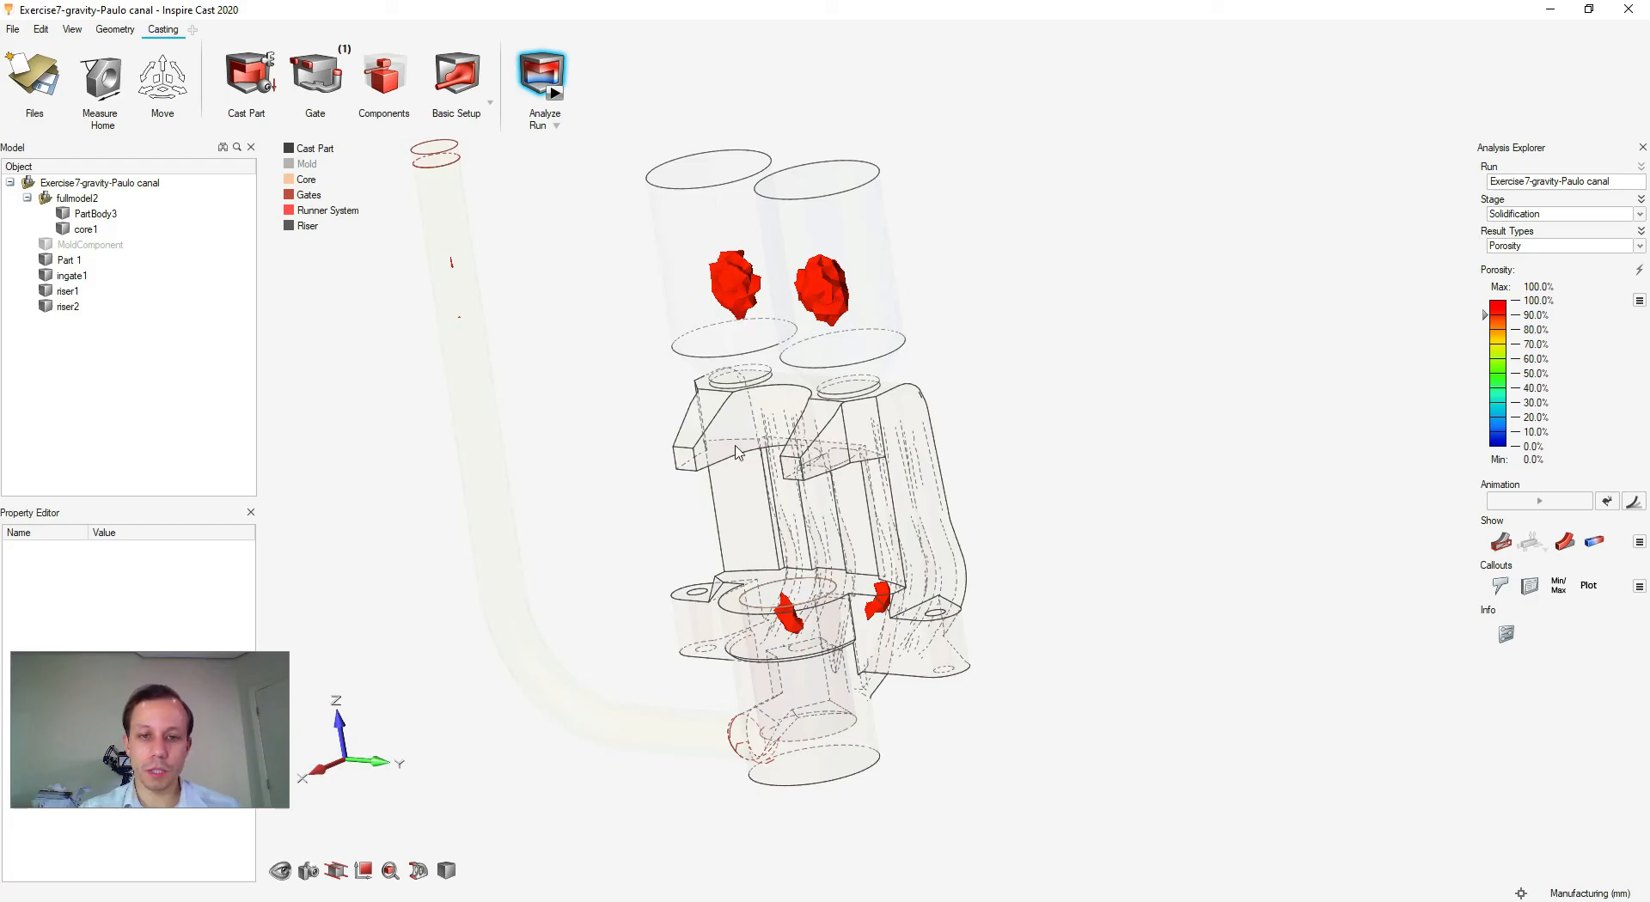
pyautogui.moveTo(1050, 388); pyautogui.dragTo(1071, 406, button='right')
pyautogui.moveTo(799, 360); pyautogui.dragTo(870, 367, button='middle')
pyautogui.scroll(2, 823, 686)
pyautogui.scroll(4, 820, 651)
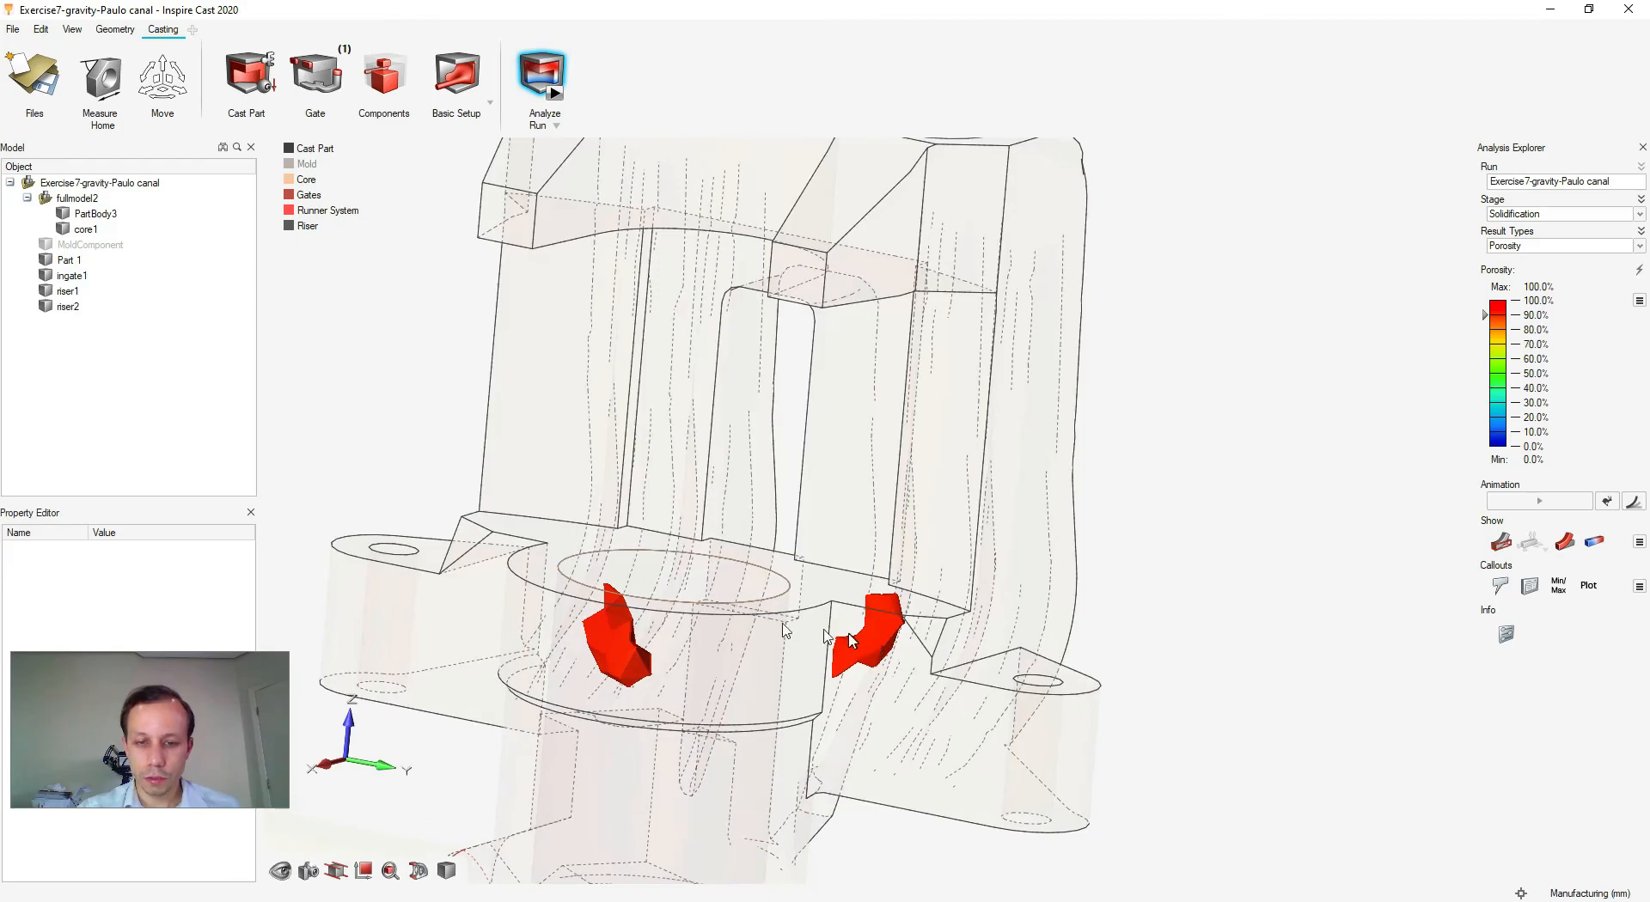
# - Orbit around the porosity pockets in the risers and near the bore
pyautogui.moveTo(943, 539); pyautogui.dragTo(955, 492, button='right')
pyautogui.moveTo(1020, 523); pyautogui.dragTo(939, 578, button='middle')
pyautogui.scroll(-8, 943, 582)
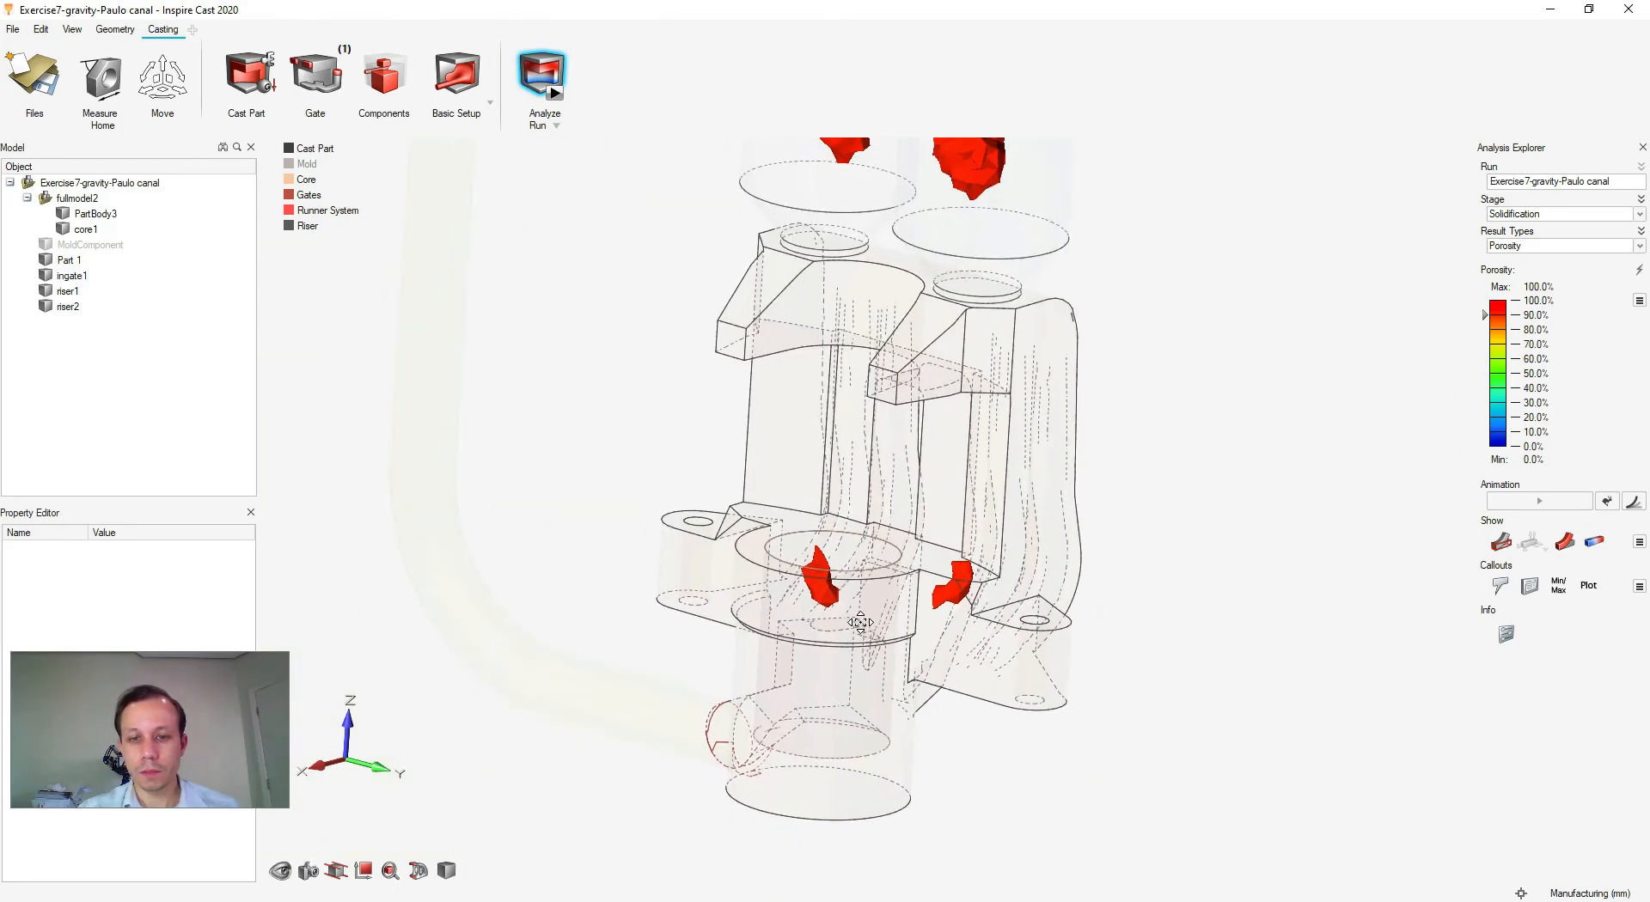
pyautogui.moveTo(773, 633); pyautogui.dragTo(925, 582, button='middle')
pyautogui.scroll(3, 925, 583)
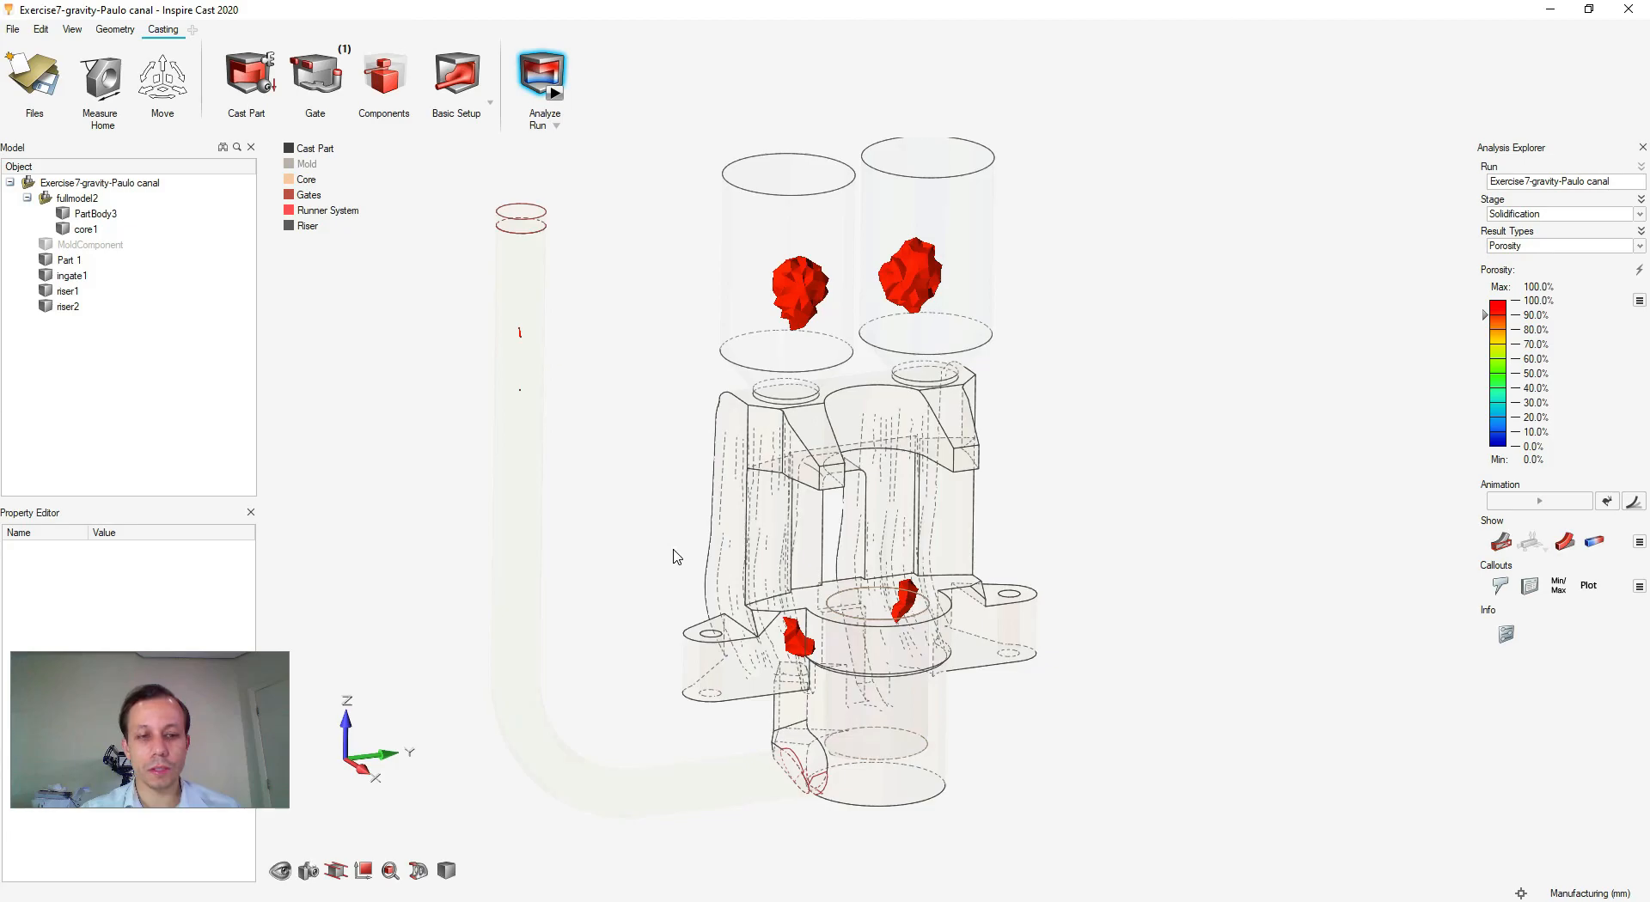
pyautogui.moveTo(1097, 499)
pyautogui.mouseDown(button='right')
pyautogui.moveTo(1072, 512)
pyautogui.moveTo(1082, 521)
pyautogui.mouseUp(button='right')
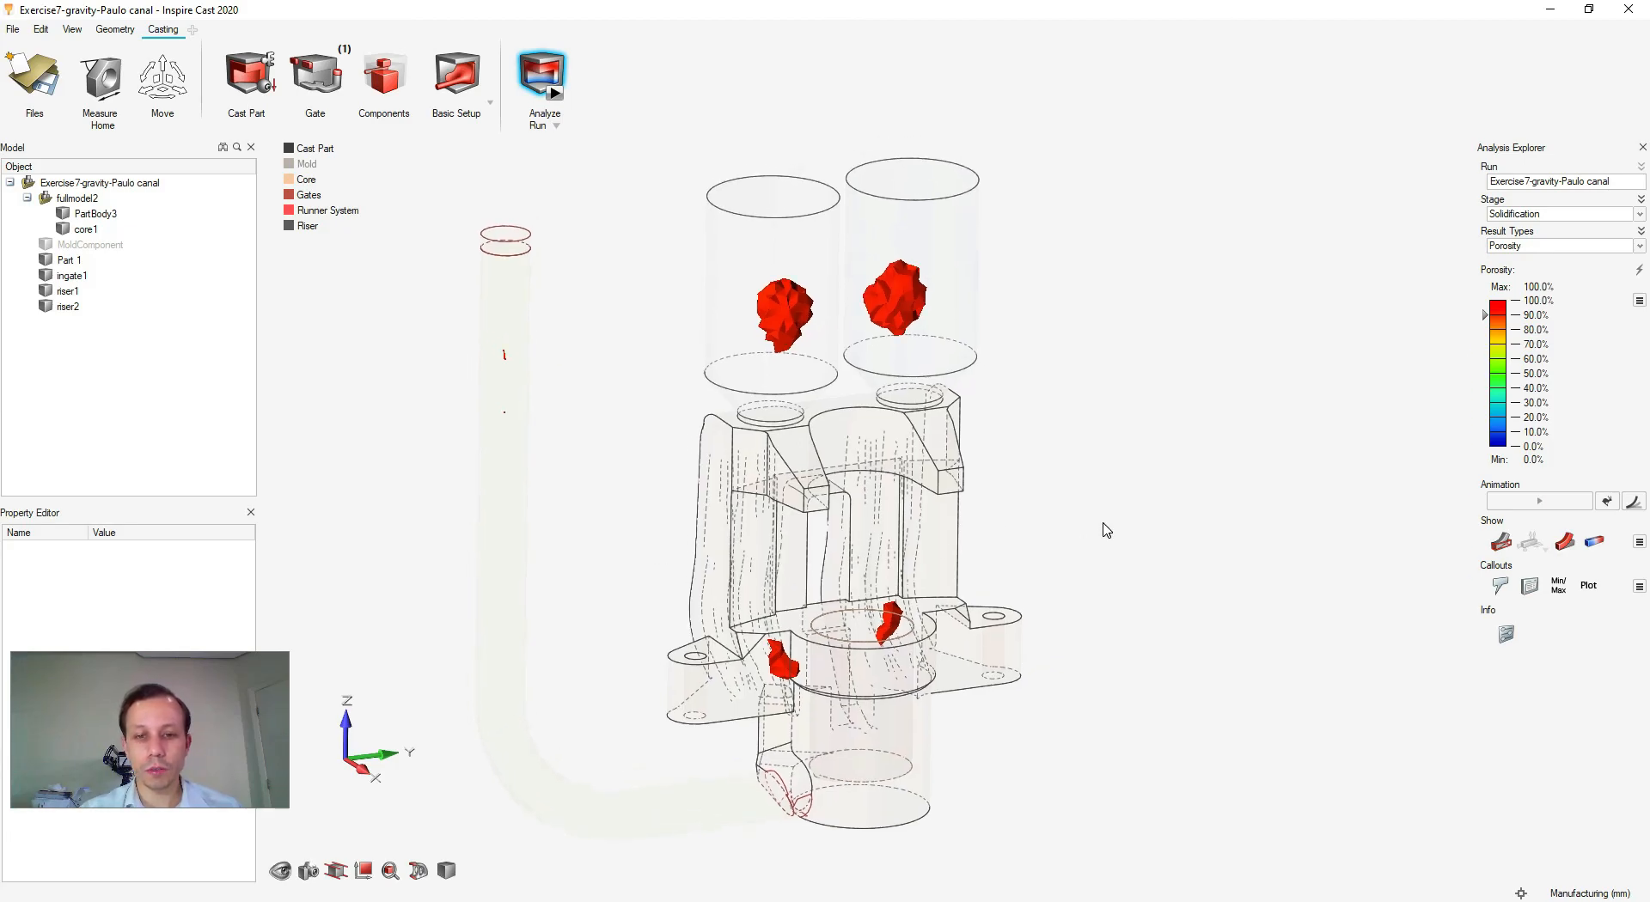